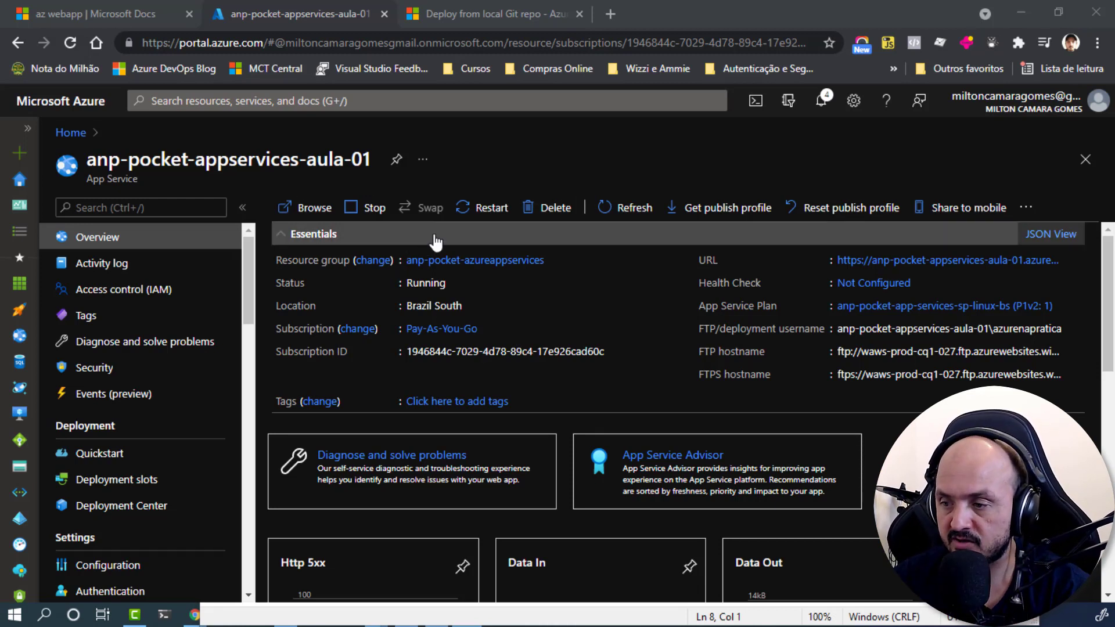
Step: Check the live site at the app service's URL and open the Deployment Center of anp-pocket-appservices-aula-01
click(918, 261)
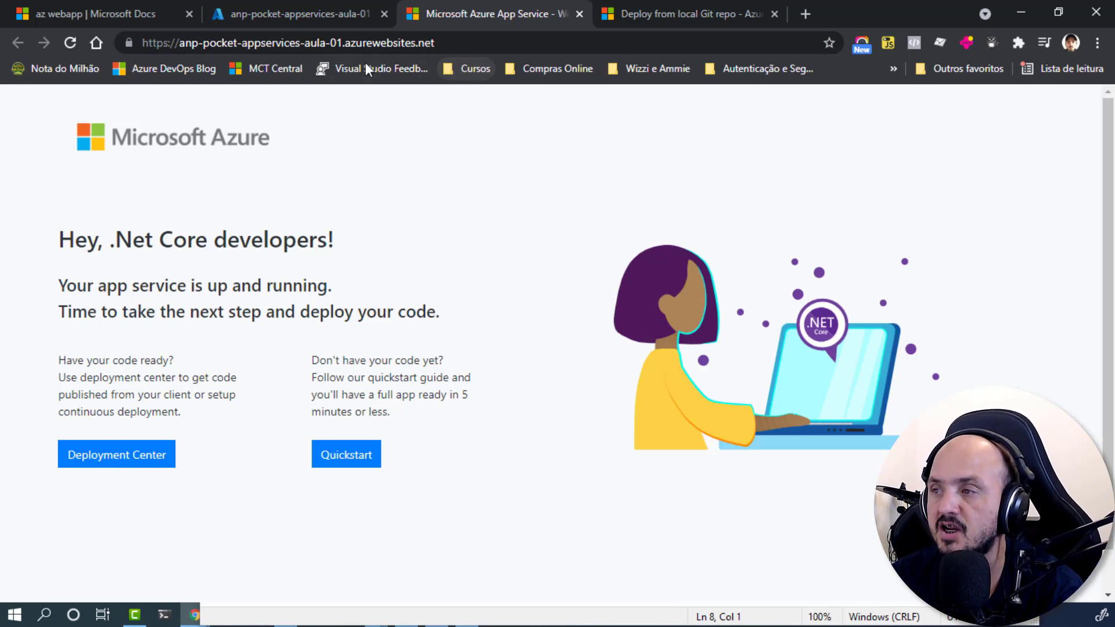
click(274, 18)
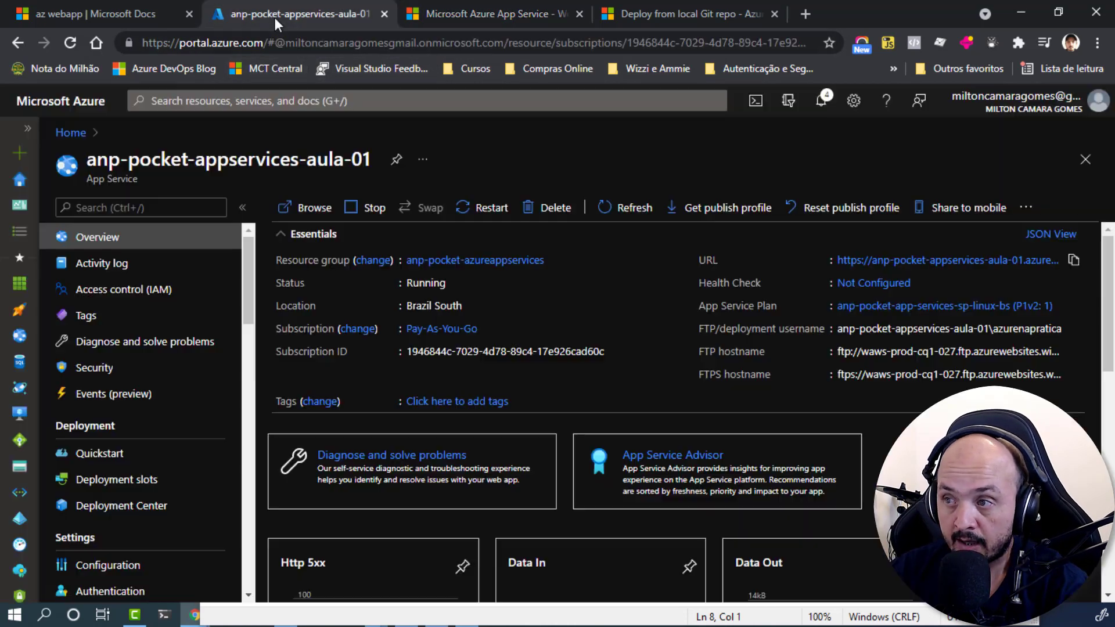
scroll(118, 482, down, 1)
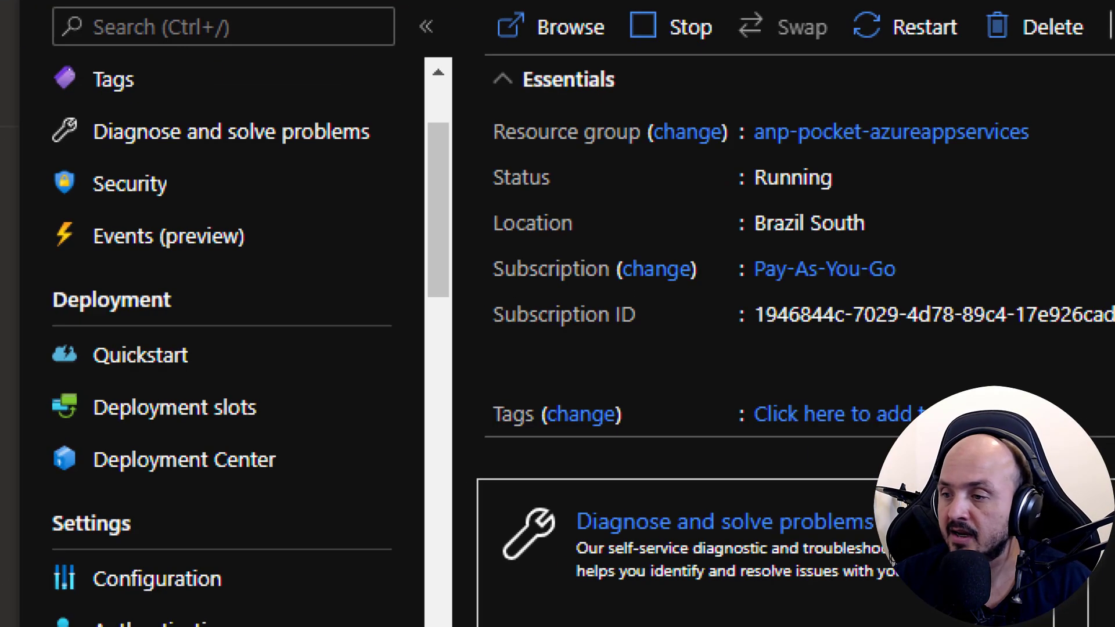
drag(37, 284, 216, 322)
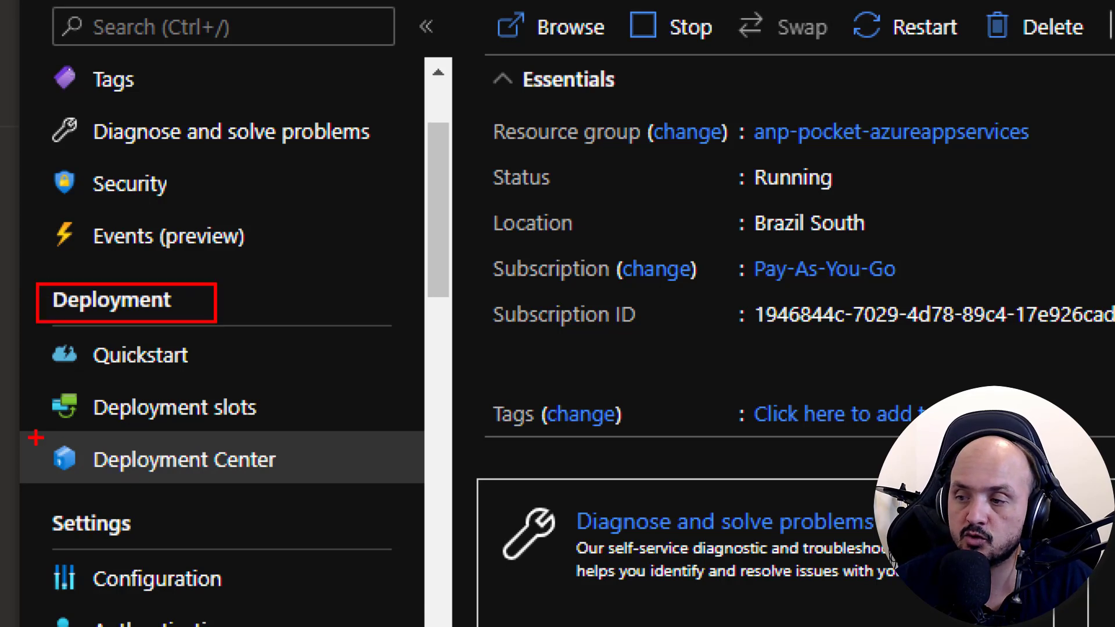
mouse_move(30, 431)
mouse_down()
mouse_move(155, 485)
mouse_move(329, 502)
mouse_move(326, 486)
mouse_up()
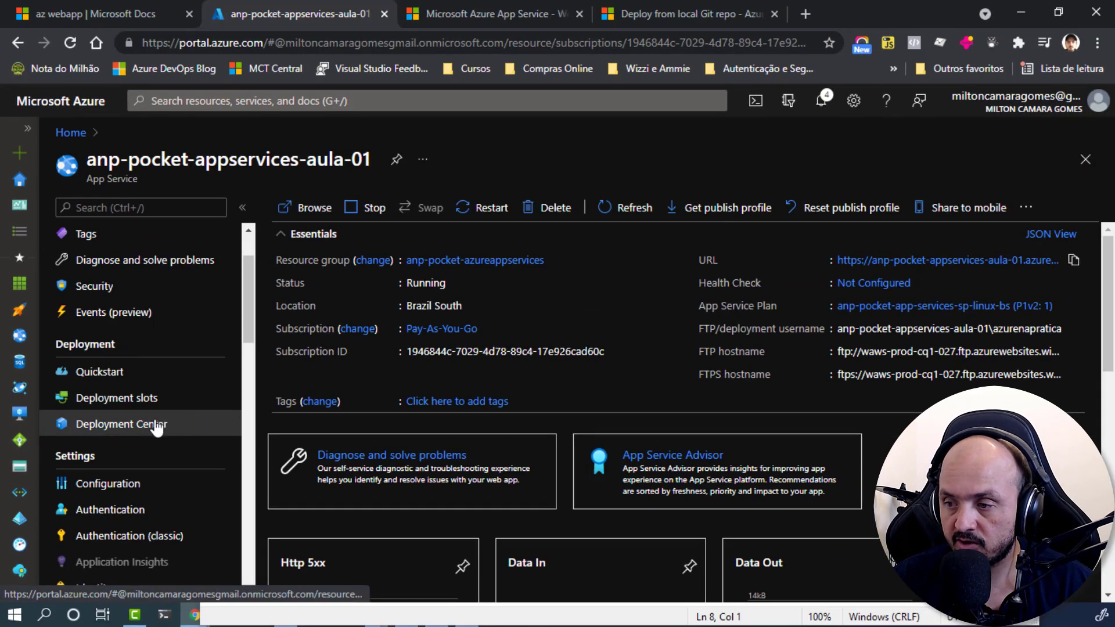
click(237, 465)
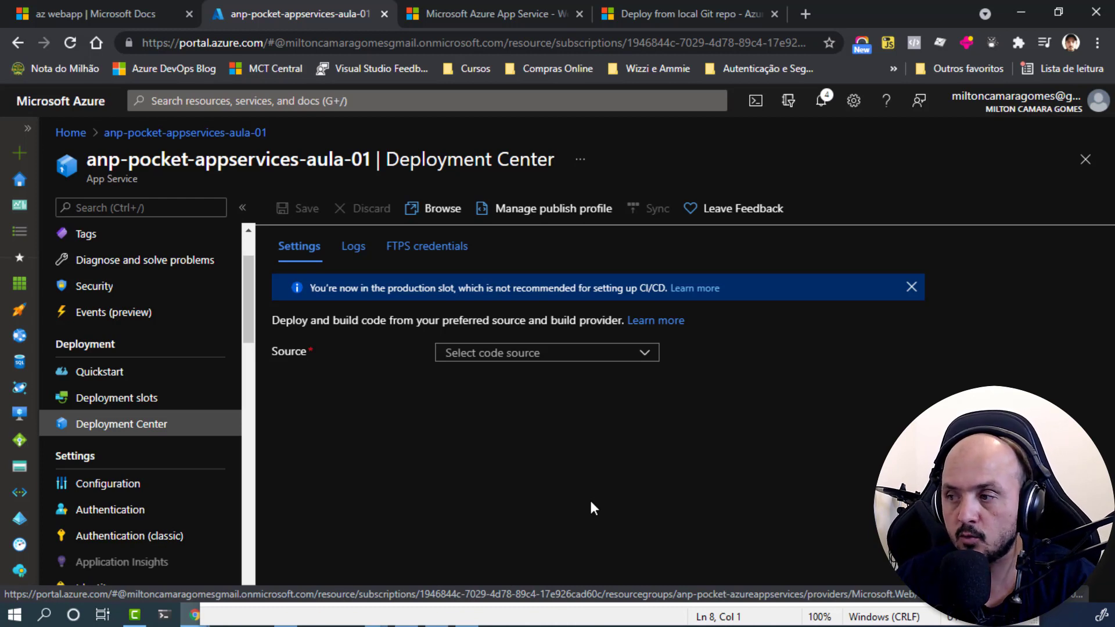
Step: Review the available code source options in the Deployment Center settings
click(498, 354)
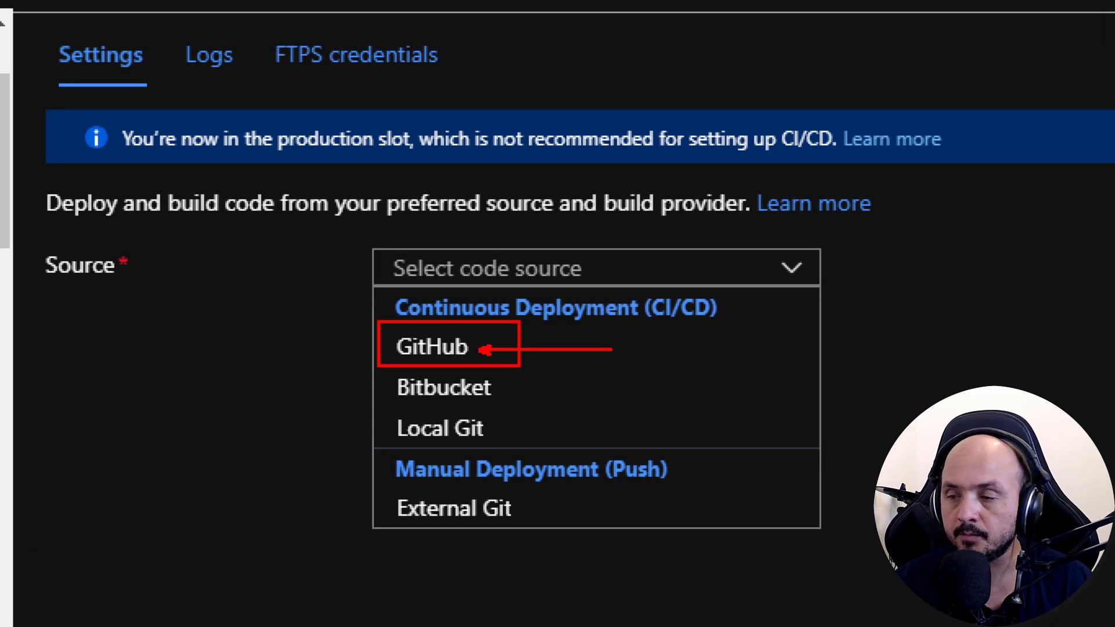
drag(383, 368, 522, 398)
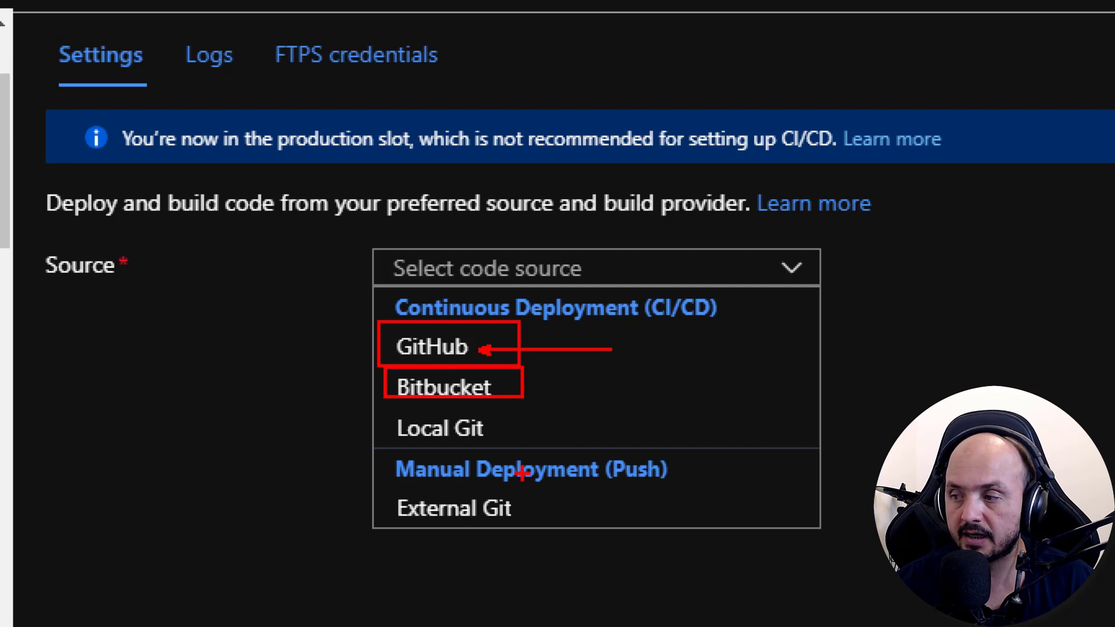
drag(380, 493, 529, 525)
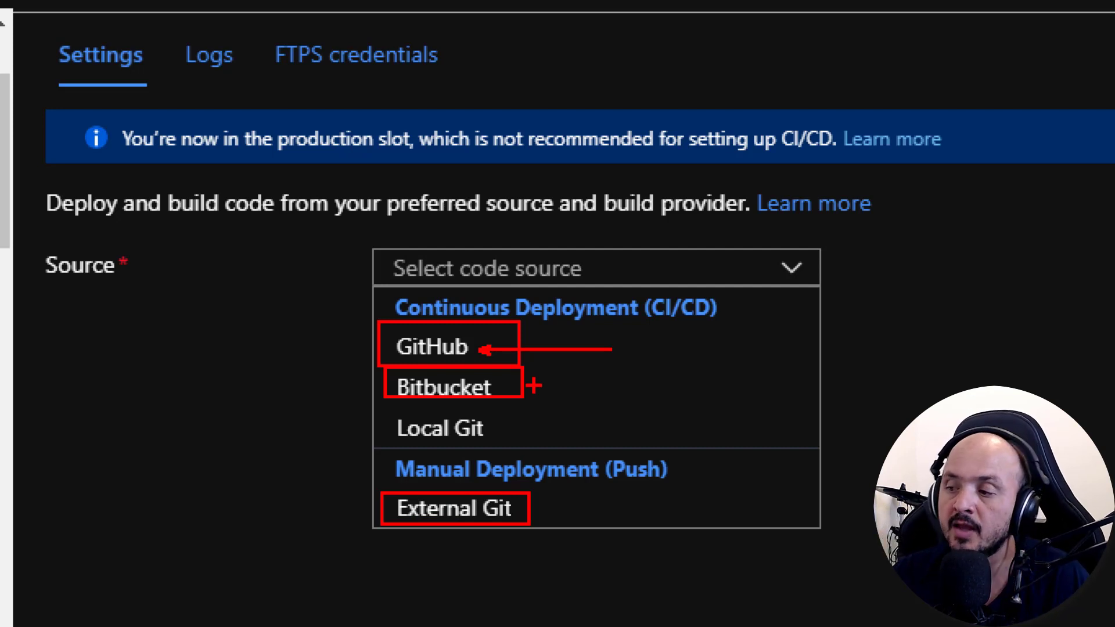
drag(544, 525, 684, 575)
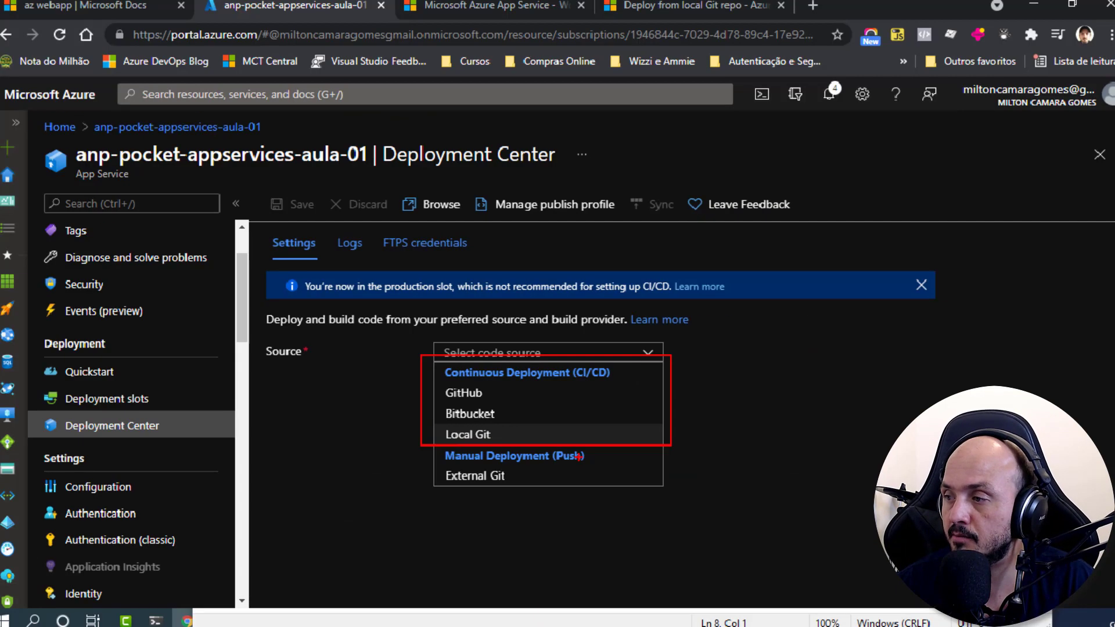
Step: Open the Deployment Center's FTPS credentials and examine the FTPS endpoint
click(401, 248)
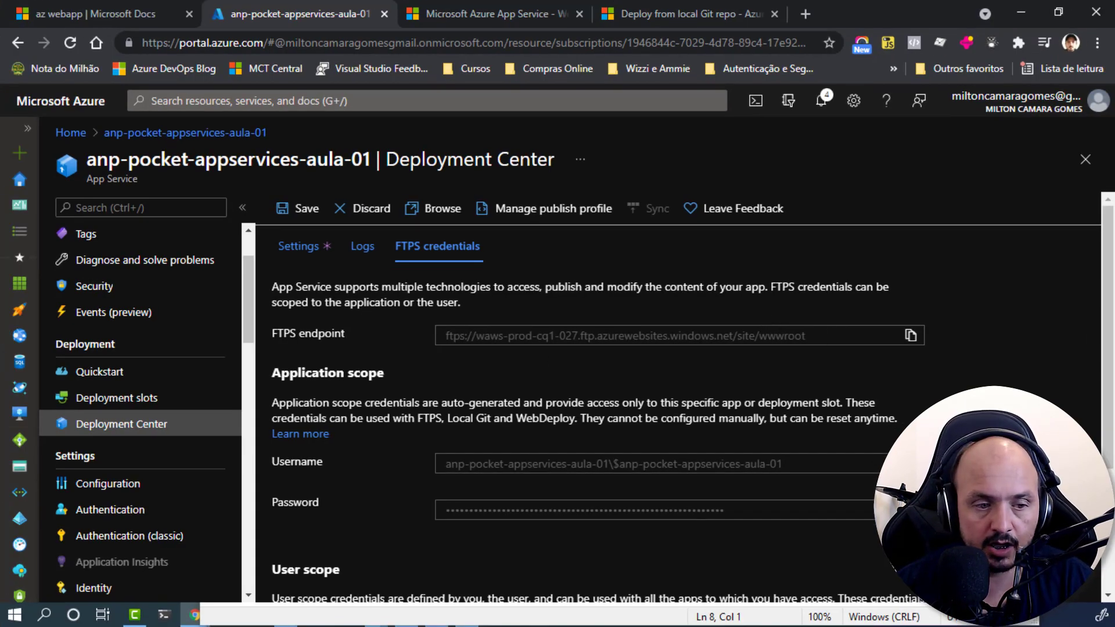
key(alt+Tab)
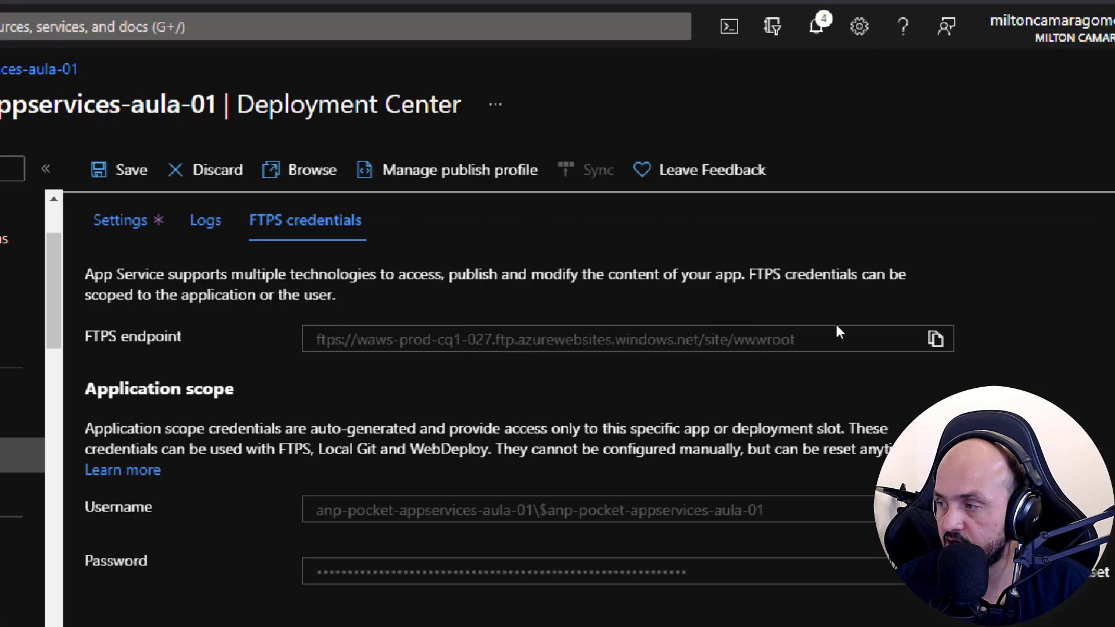
key(ctrl+2)
drag(301, 313, 679, 381)
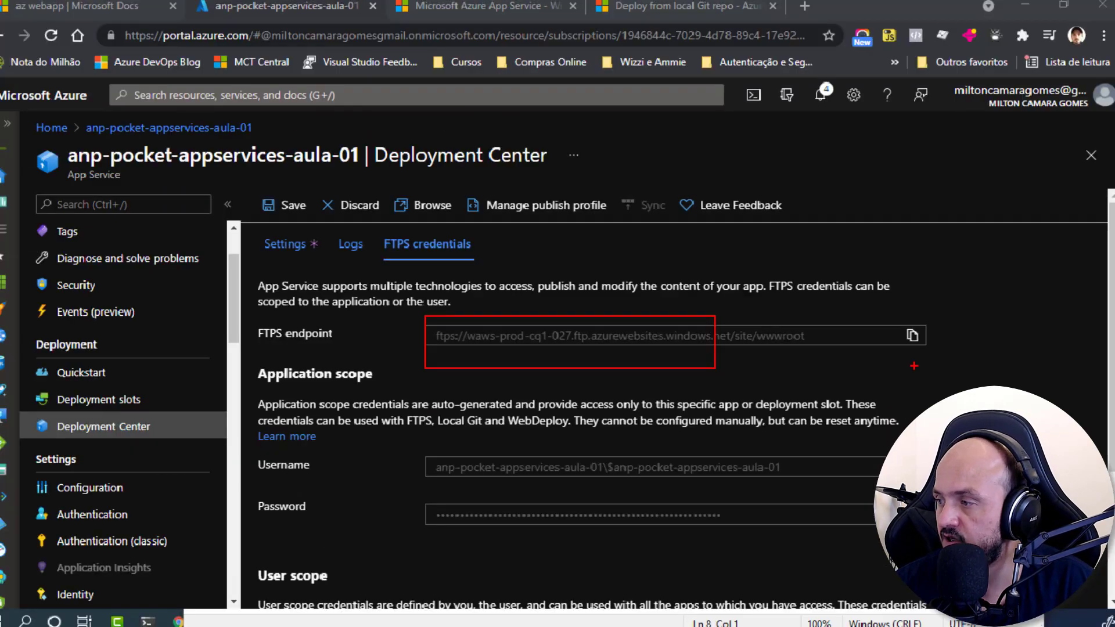
key(Escape)
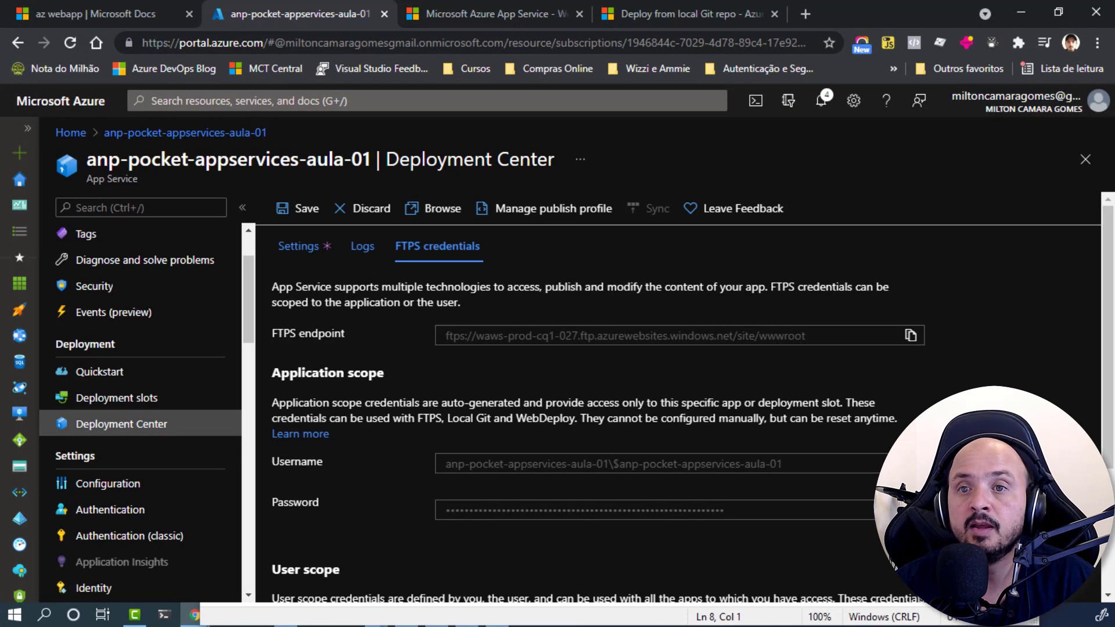
Step: In FileZilla, set the host of Novo site to ftps://waws-prod-cq1-027.ftp.azurewebsites.windows.net/site/wwwroot and save the entry
drag(0, 172, 340, 182)
double_click(340, 183)
click(13, 29)
click(41, 43)
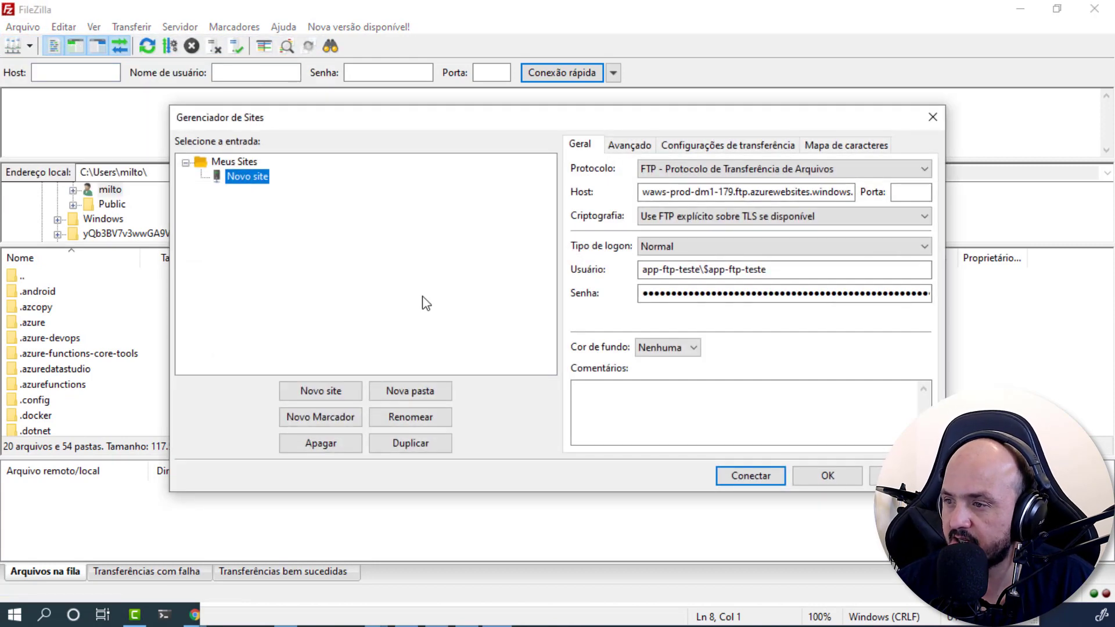
double_click(701, 193)
click(701, 192)
key(ctrl+a)
key(ctrl+v)
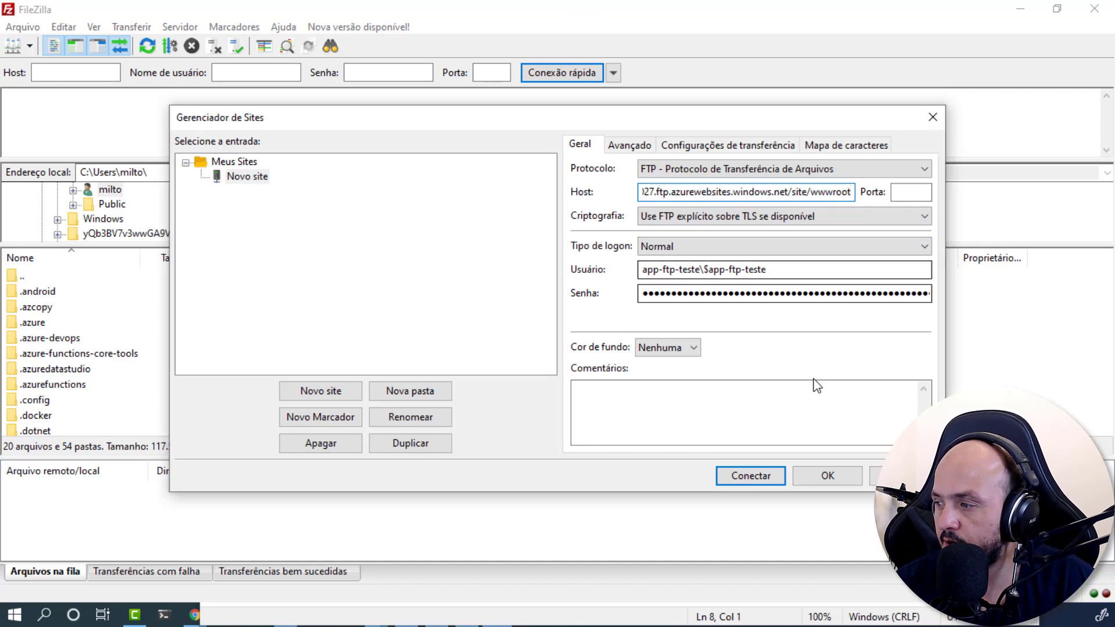
click(828, 480)
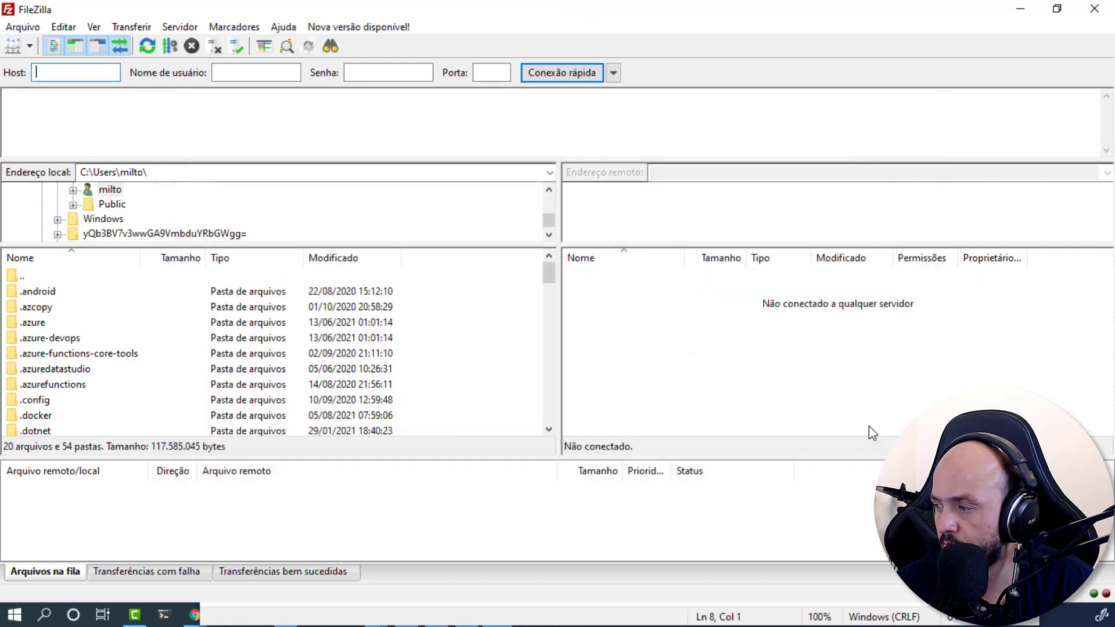
Step: Copy the application-scope username from the Azure portal into FileZilla's Novo site as anp-pocket-appservices-aula-01\$anp-pocket-appservices-aula-01 and save the entry
click(1019, 9)
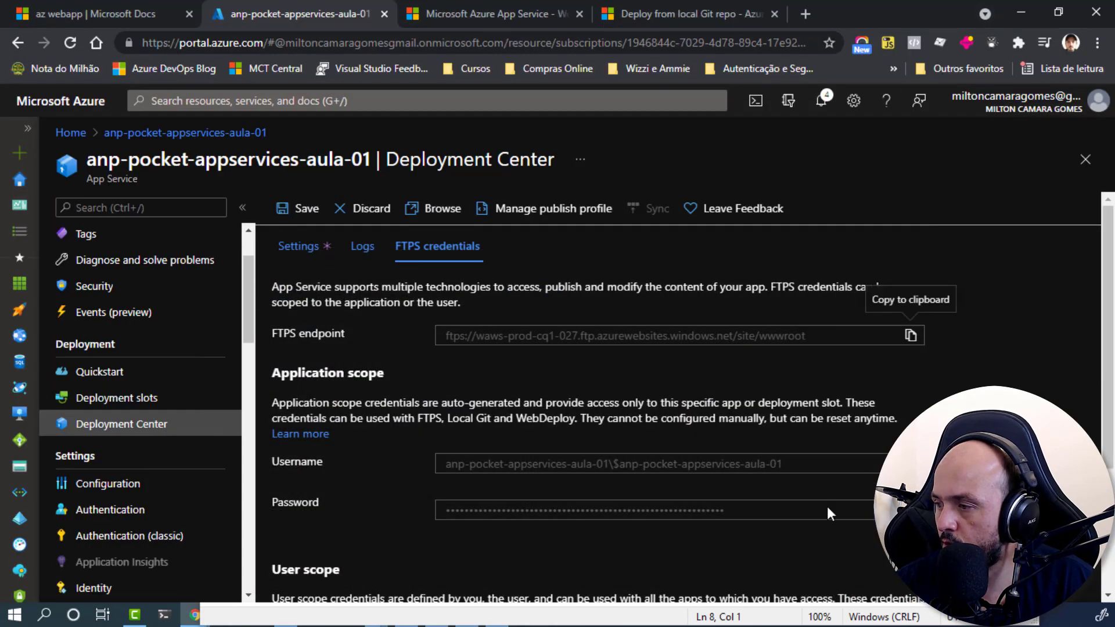
scroll(674, 506, down, 3)
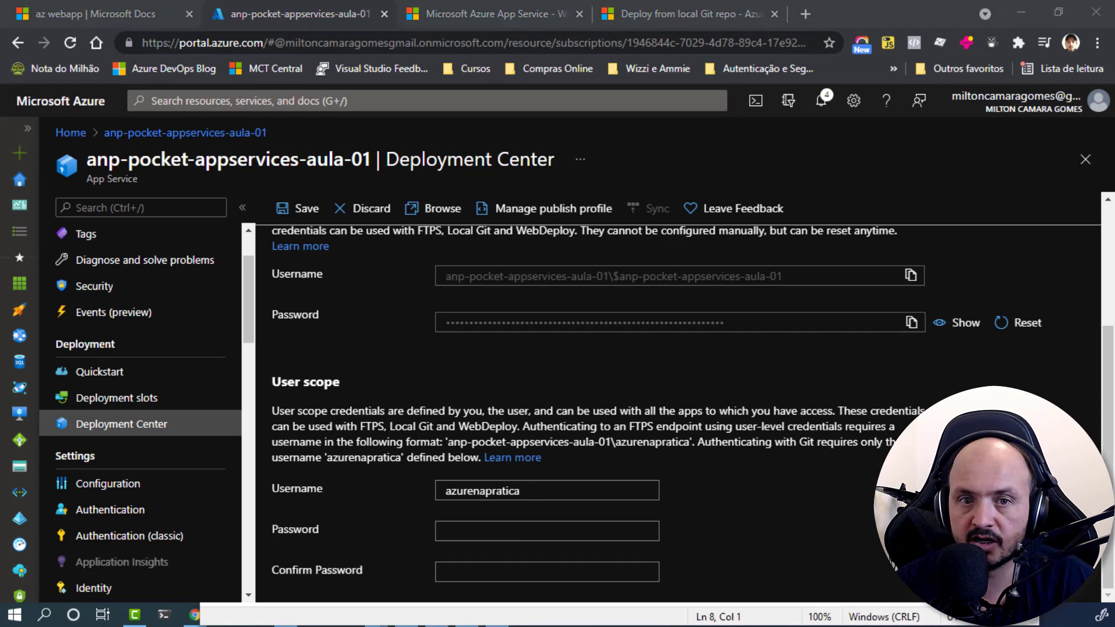
key(alt+Tab)
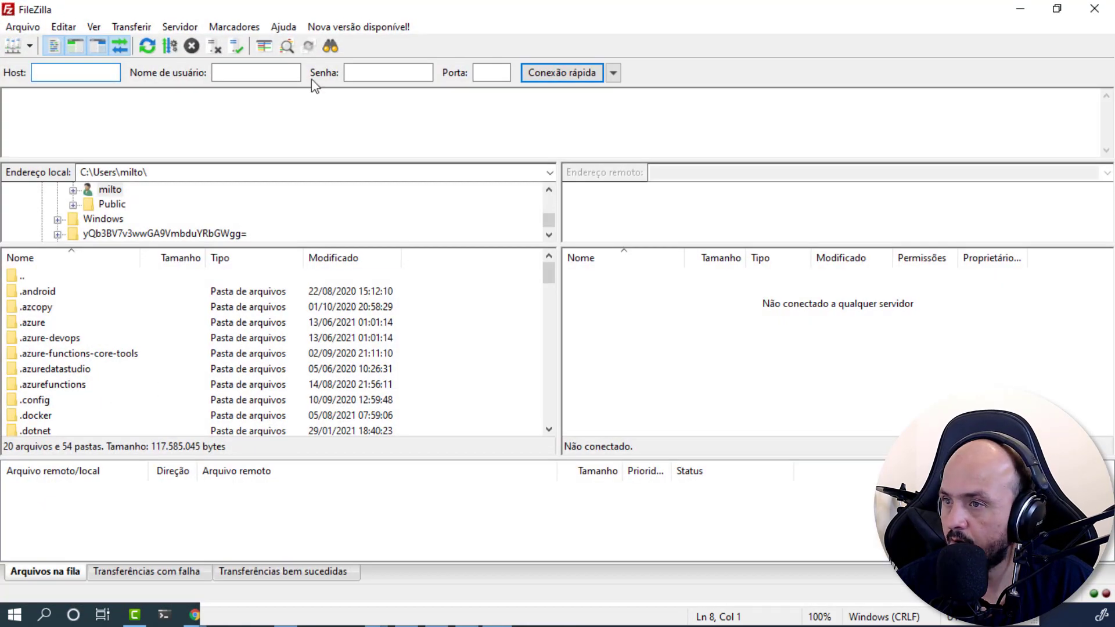
click(22, 28)
click(48, 47)
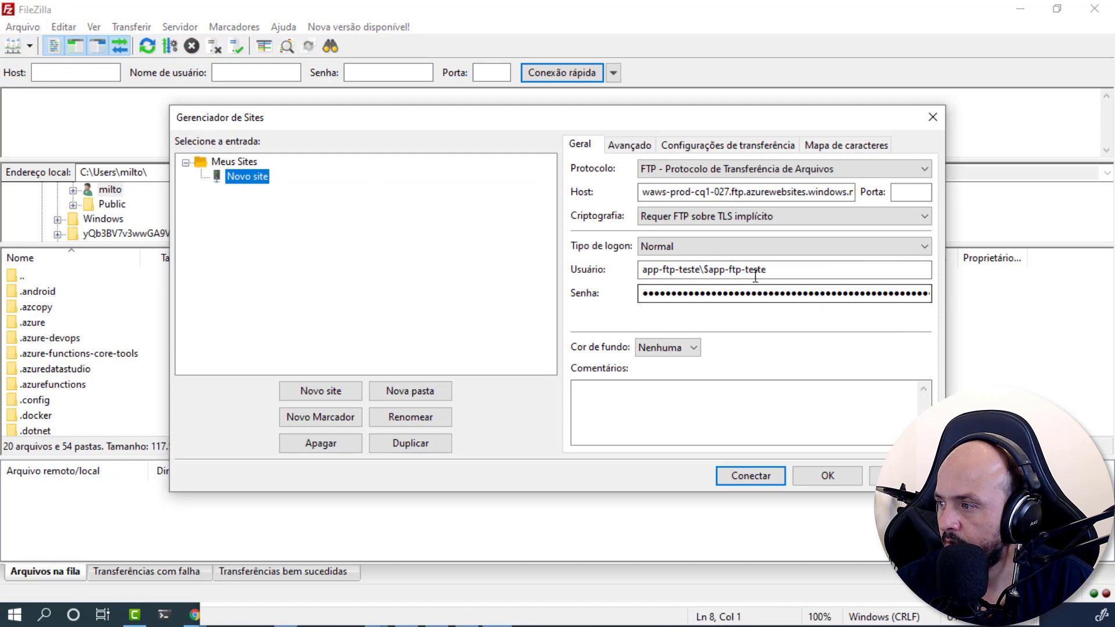
double_click(761, 271)
click(762, 270)
key(ctrl+a)
text(anp-pocket-appservices-aula-01\$anp-pocket-appservices-aula-01)
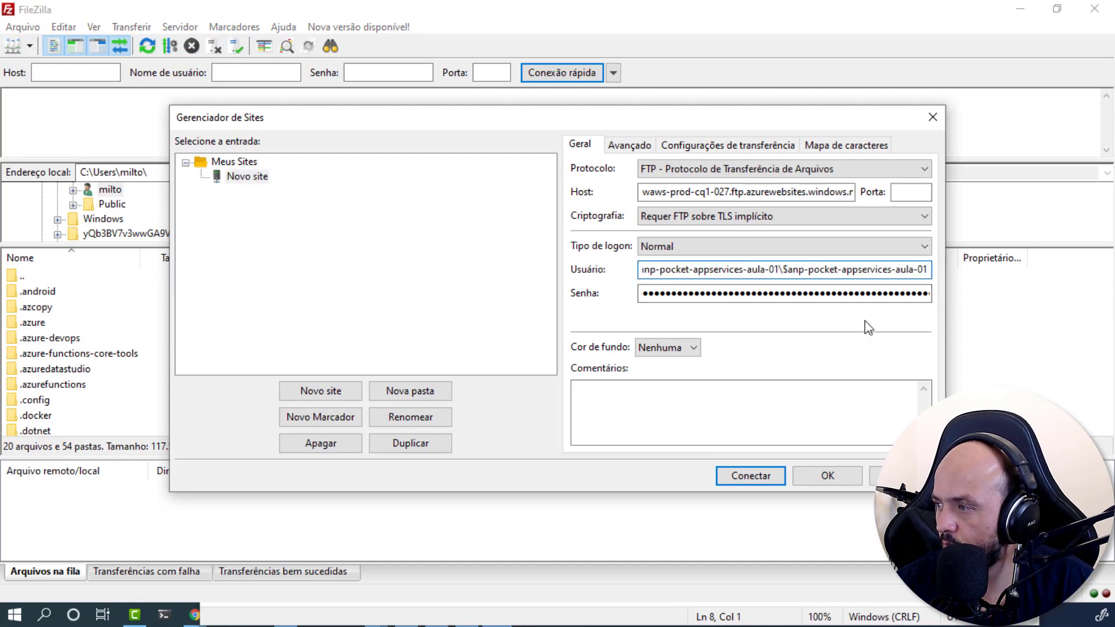
click(830, 476)
Step: Copy the application-scope password from the Azure portal and paste it as the password of FileZilla's Novo site
click(1020, 9)
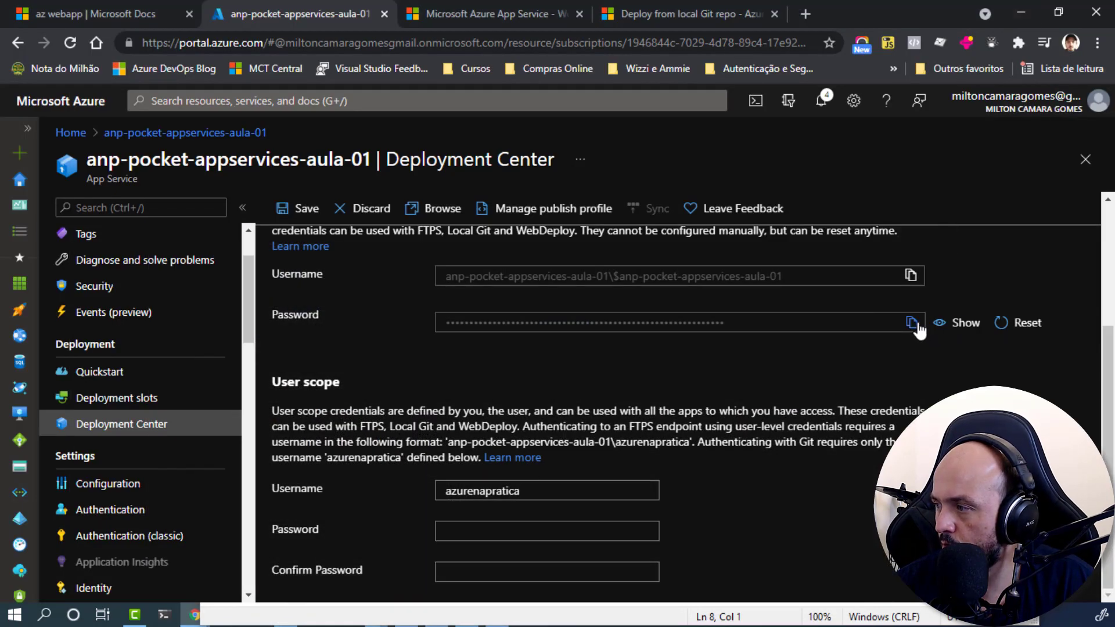
key(alt+Tab)
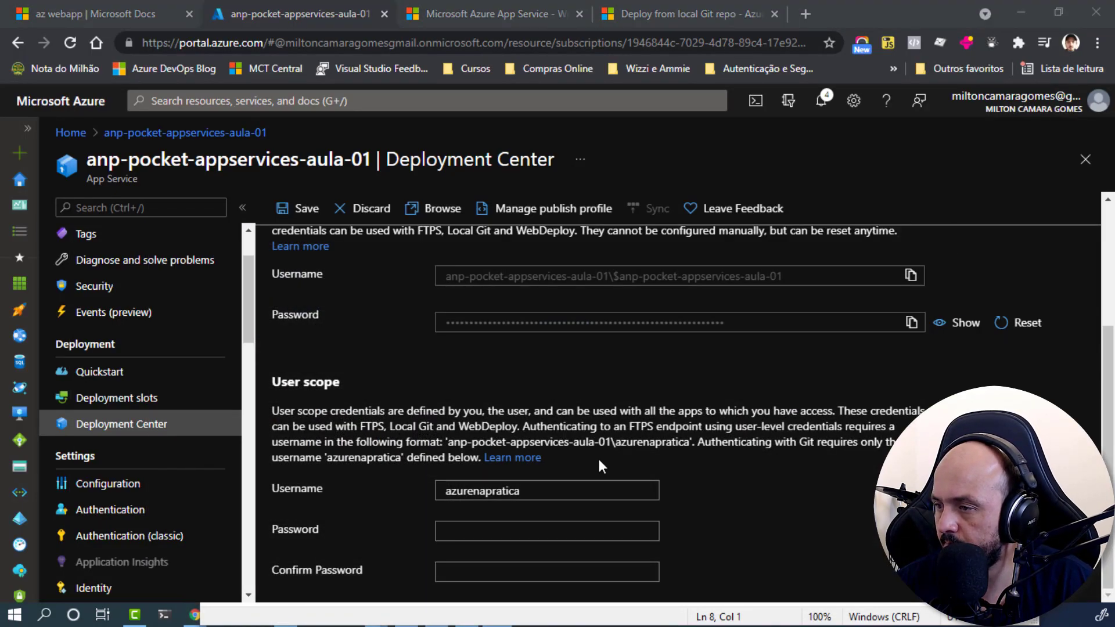
click(22, 30)
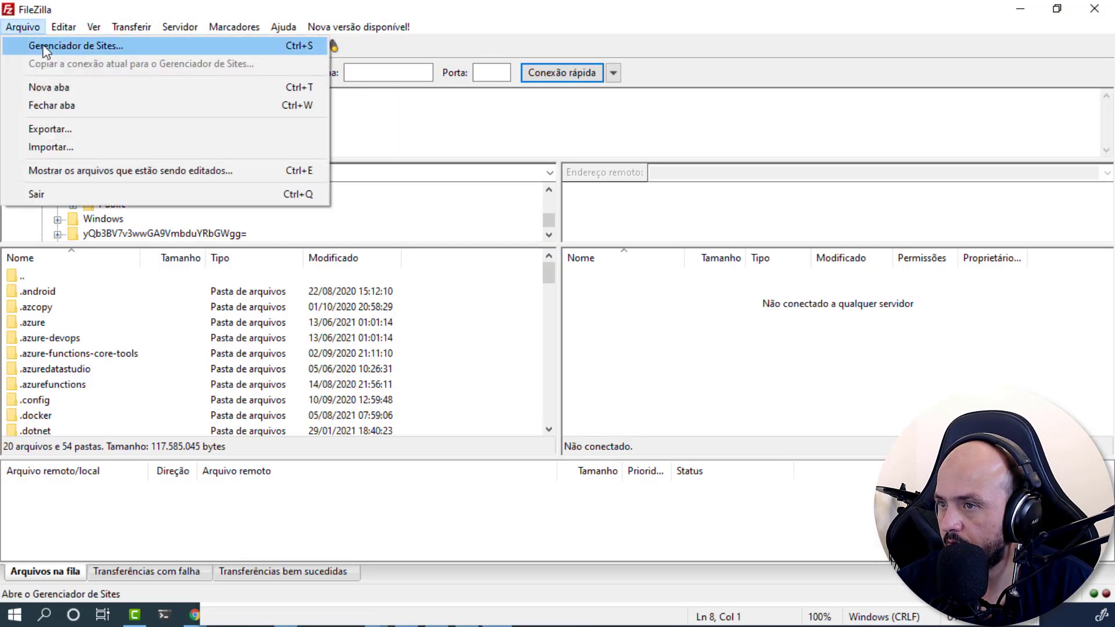
click(87, 43)
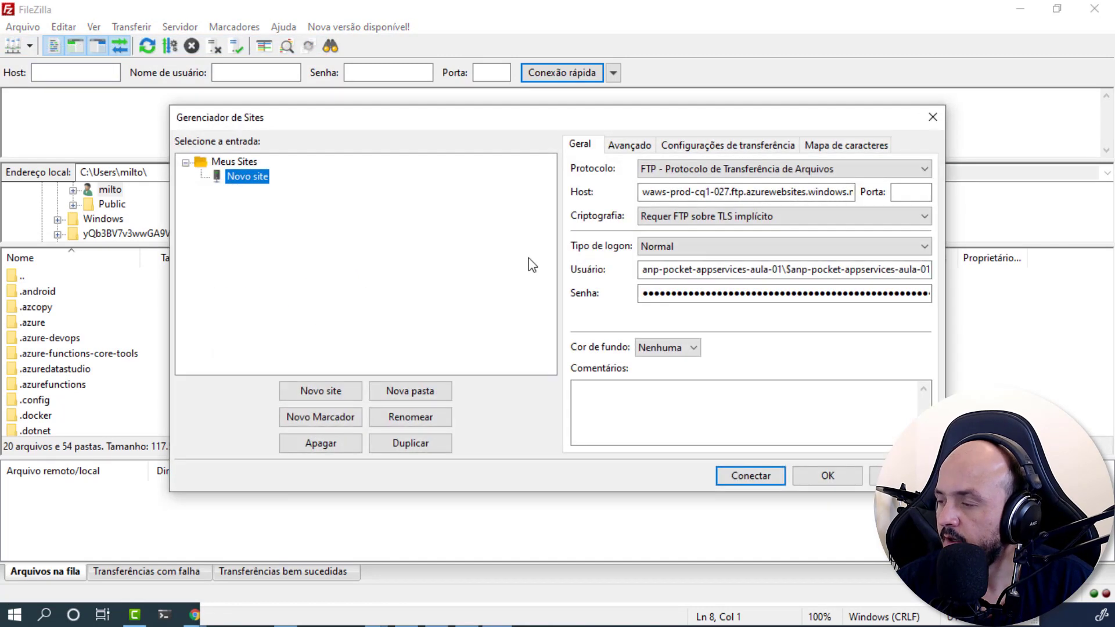
click(686, 293)
key(ctrl+a)
key(ctrl+v)
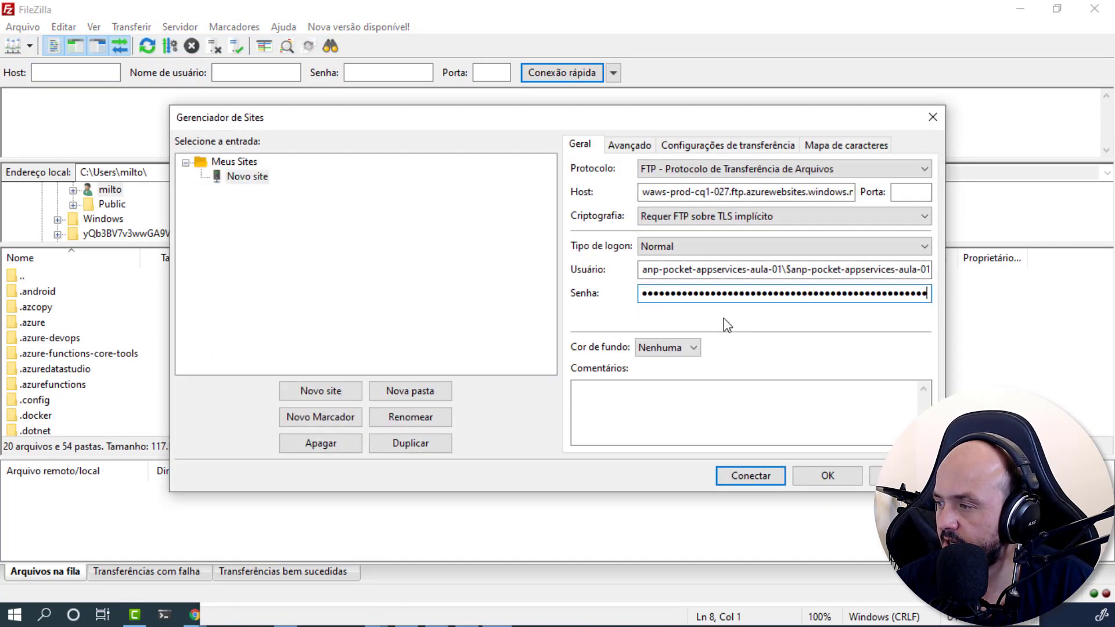
Step: Connect to Novo site, trust the server certificate, and examine the files in the remote /site/wwwroot folder
click(727, 483)
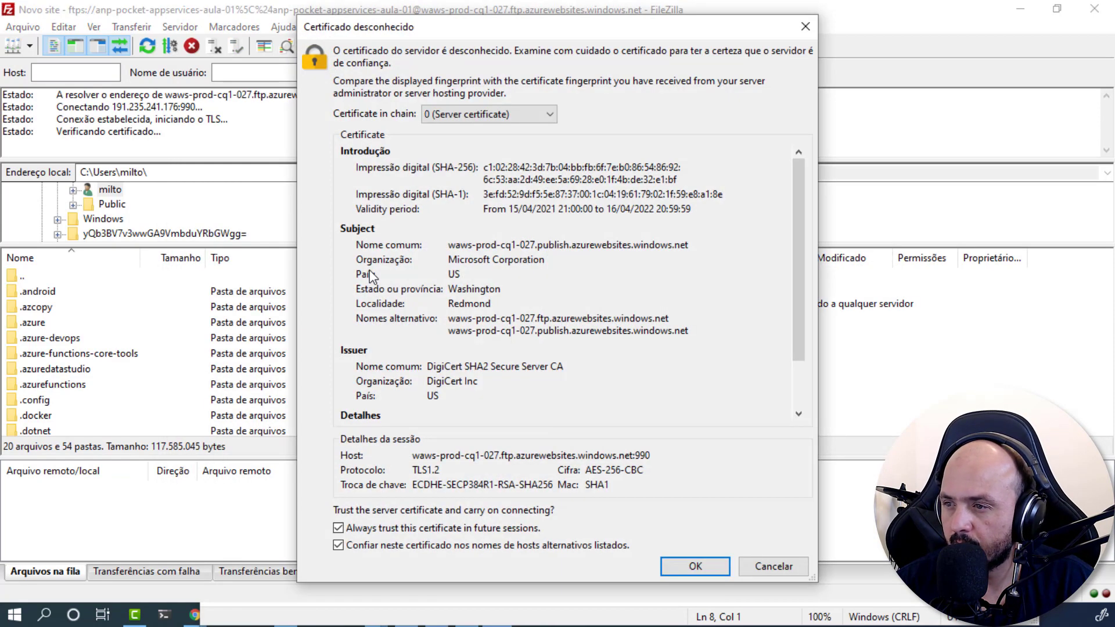
click(686, 562)
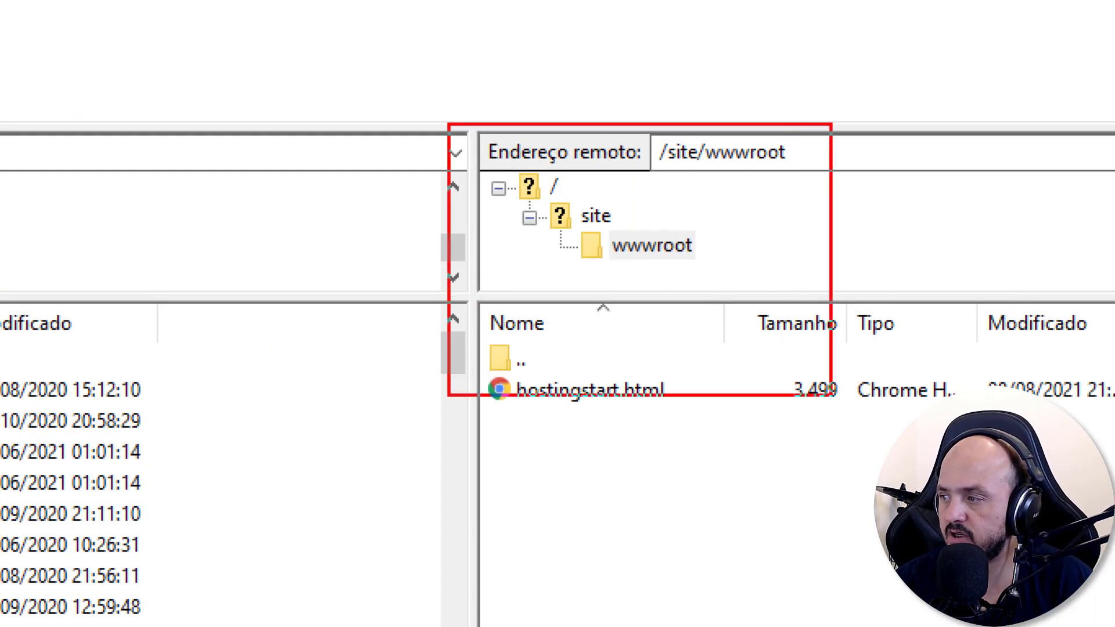
drag(831, 395, 878, 416)
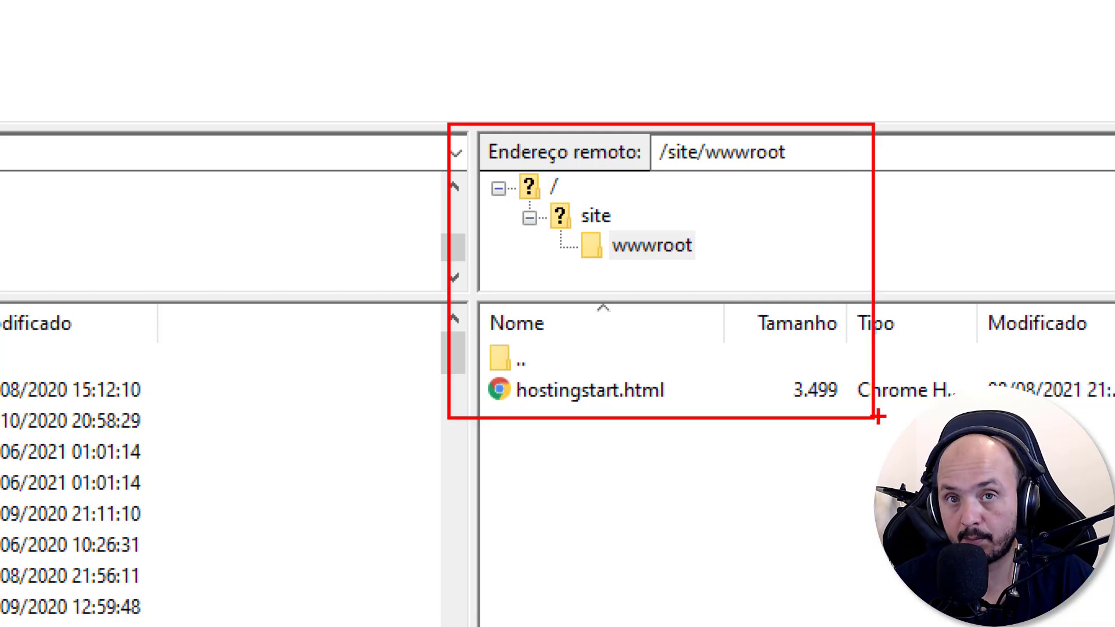
mouse_move(444, 362)
mouse_down()
mouse_move(646, 413)
mouse_move(696, 395)
mouse_up()
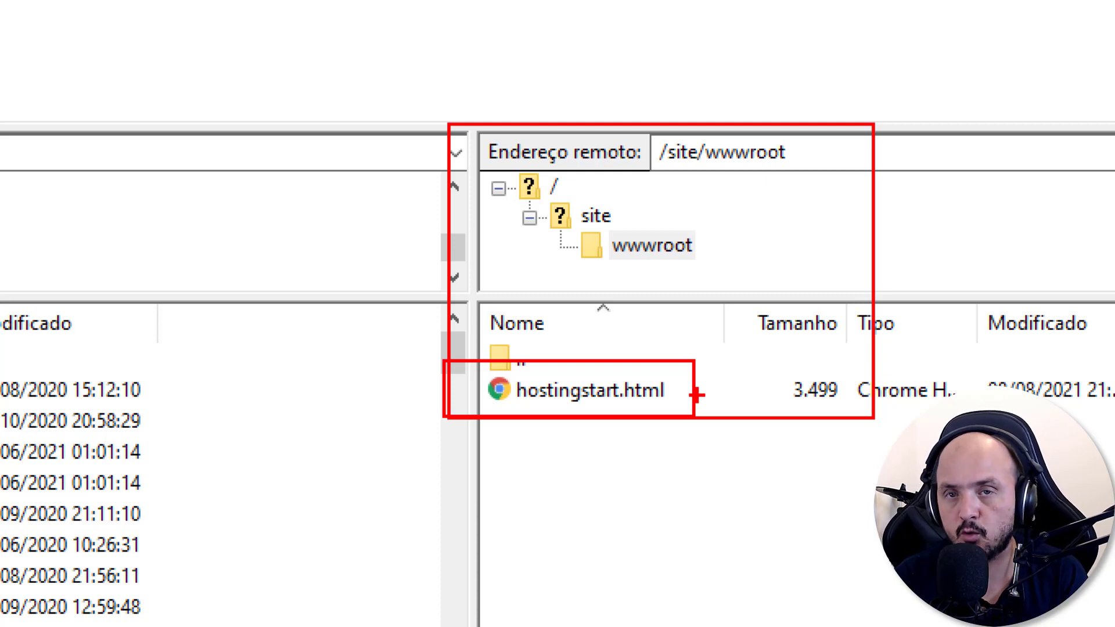
drag(614, 401, 680, 522)
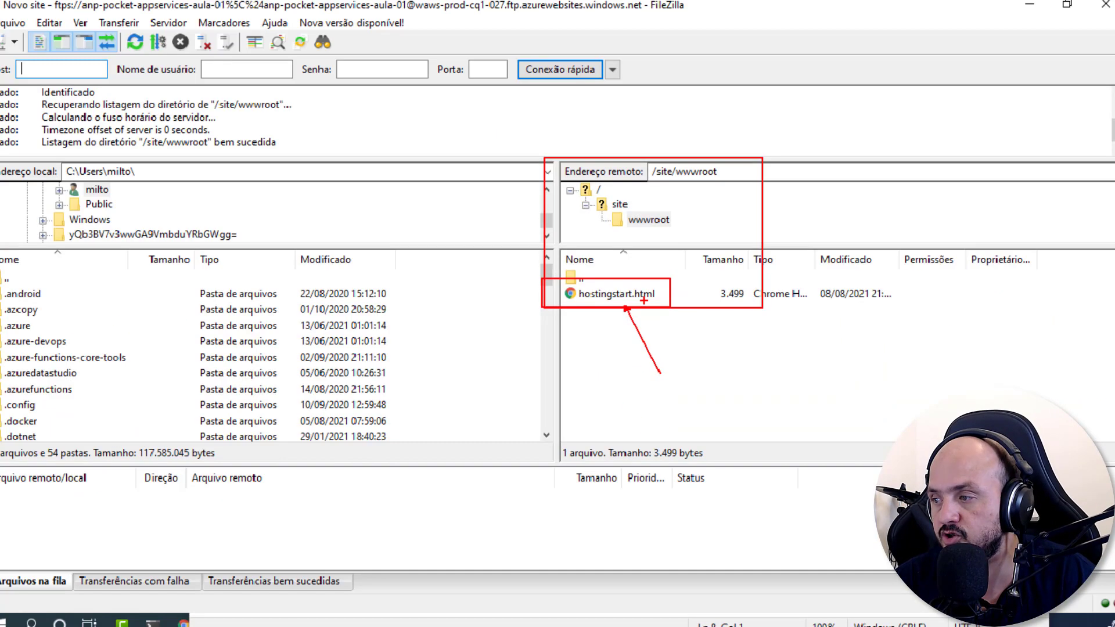
Step: View the app service's default page in the browser and return to the FileZilla connection
click(1029, 5)
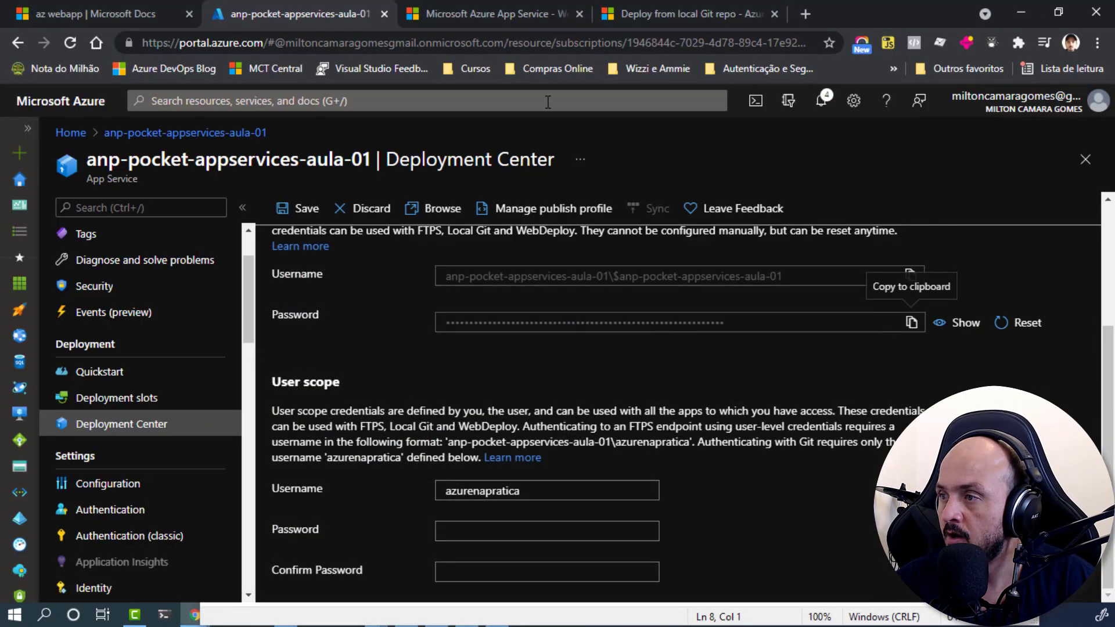
click(489, 13)
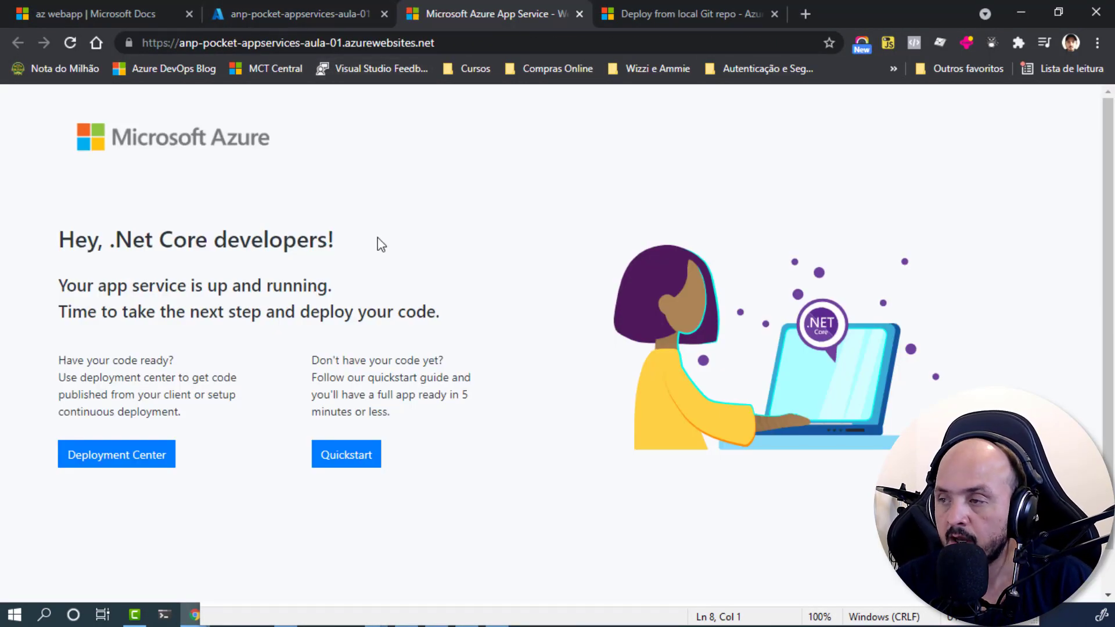
key(alt+Tab)
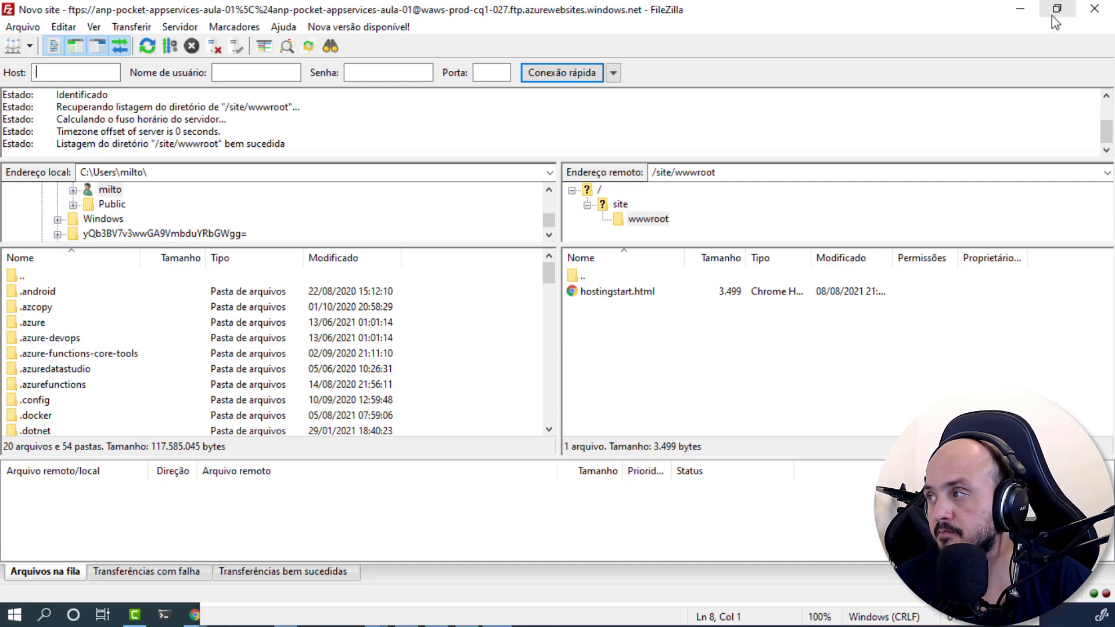
Step: Leave FileZilla and open the Deployment Center settings of anp-pocket-appservices-aula-01 in the Azure portal
click(1020, 10)
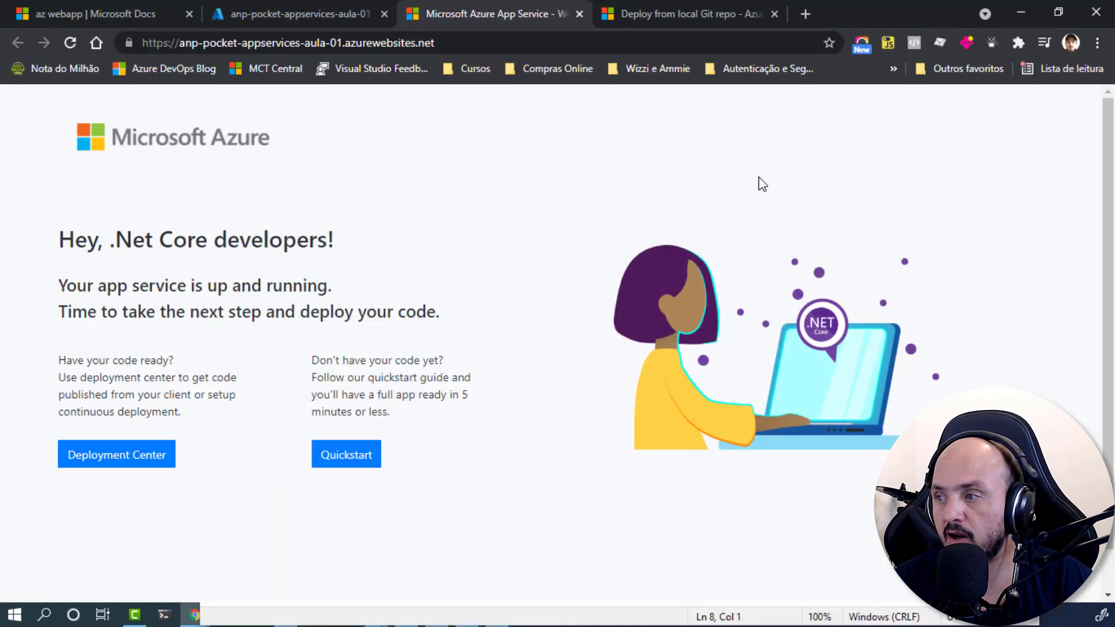
click(266, 12)
scroll(523, 401, up, 2)
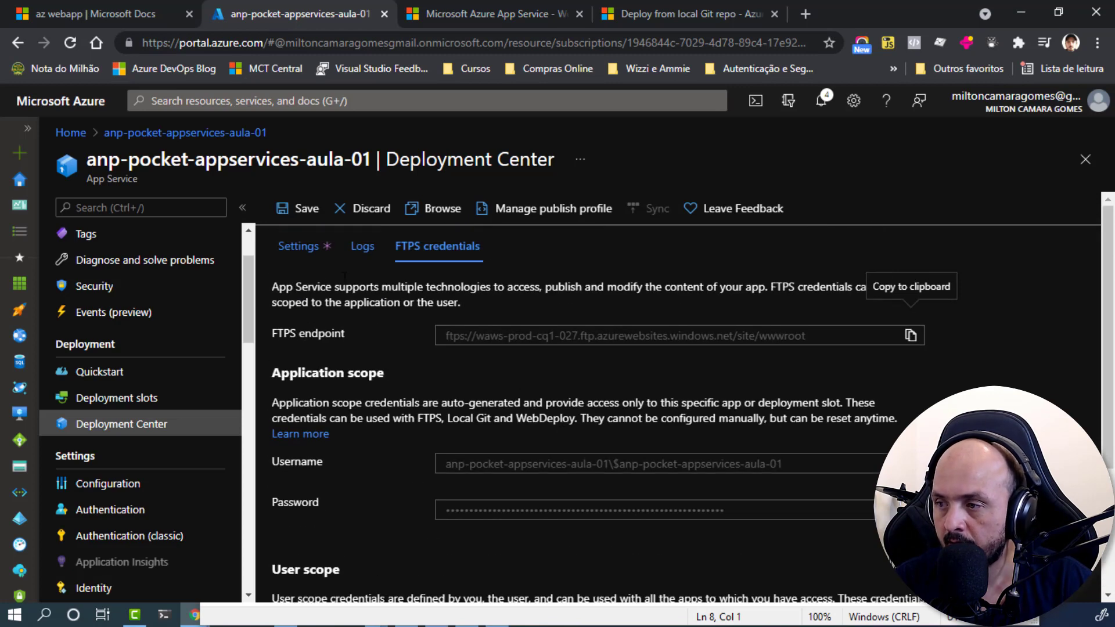
click(308, 247)
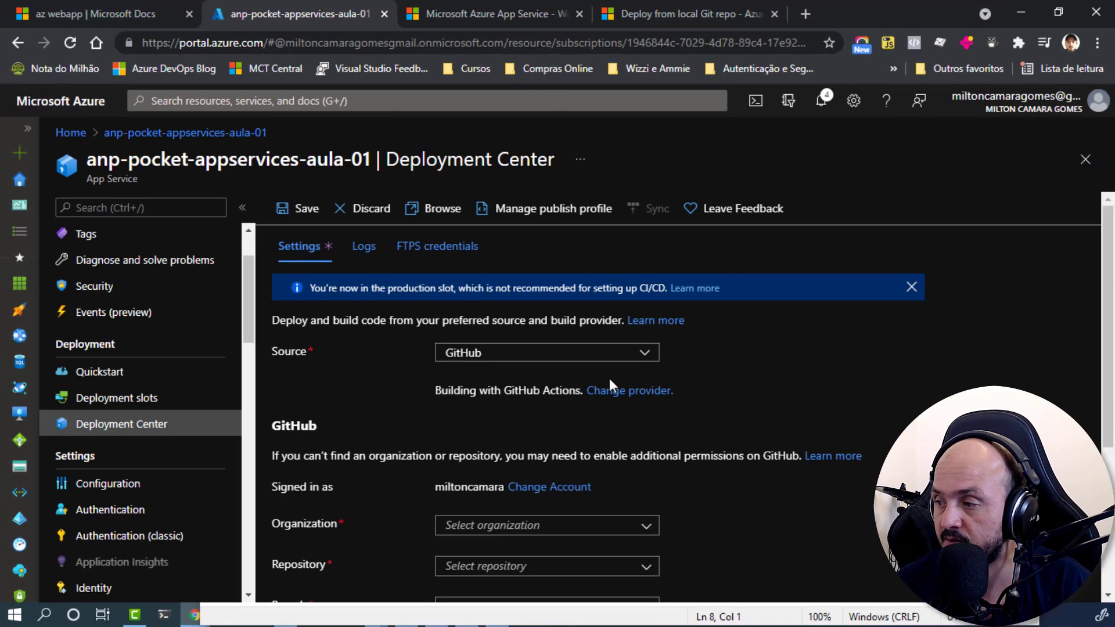
Step: Change the GitHub source's build provider to App Service Build Service
click(742, 397)
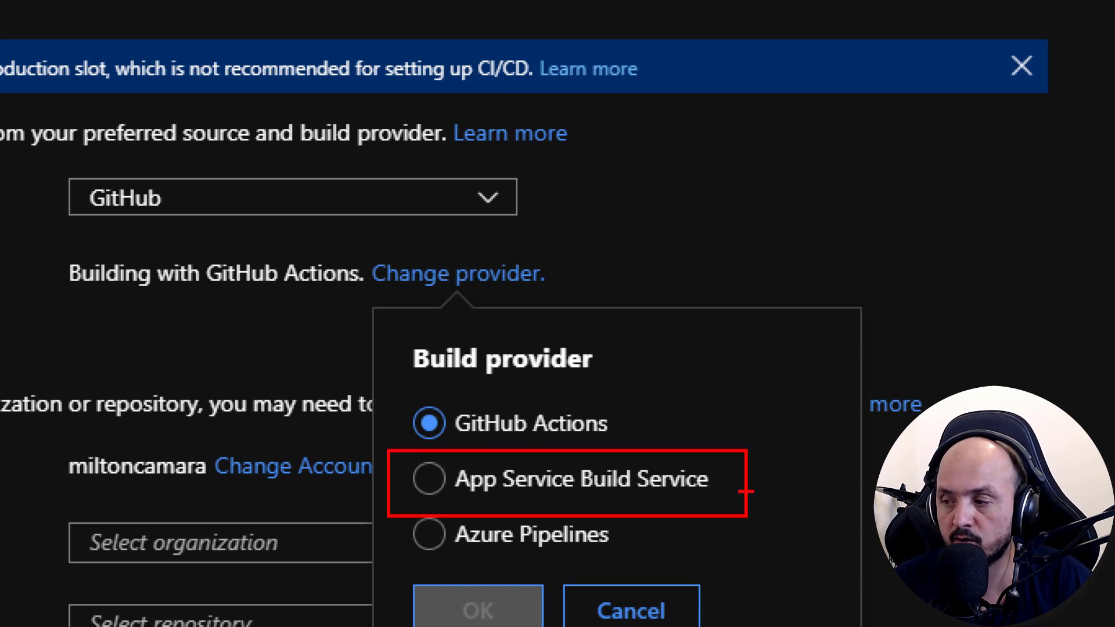
drag(436, 494, 323, 546)
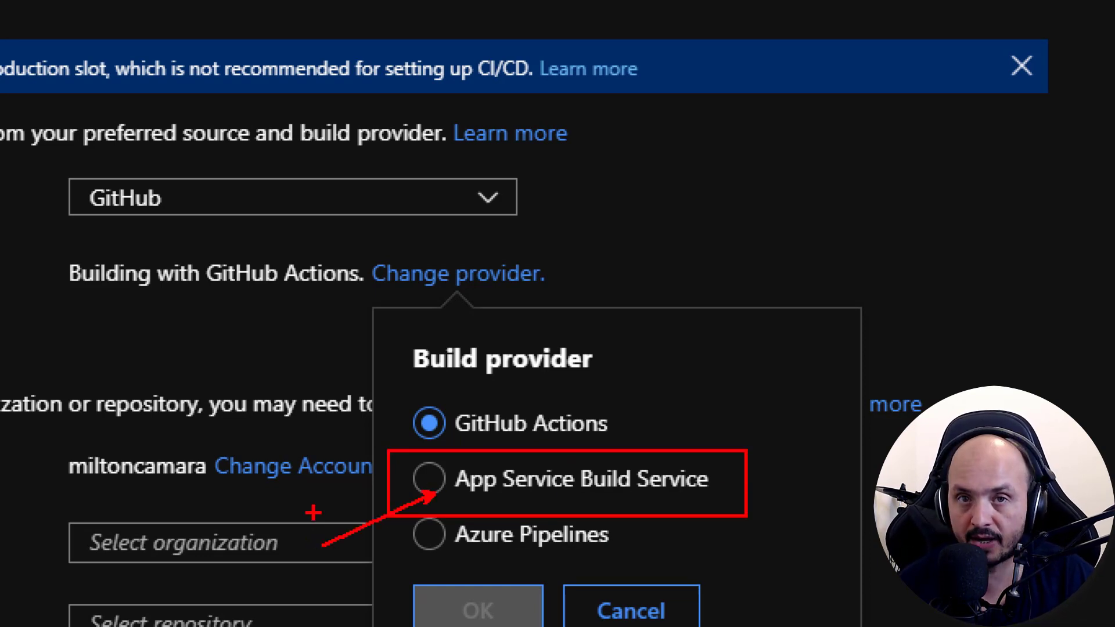
key(Escape)
click(615, 493)
click(640, 558)
scroll(718, 400, down, 1)
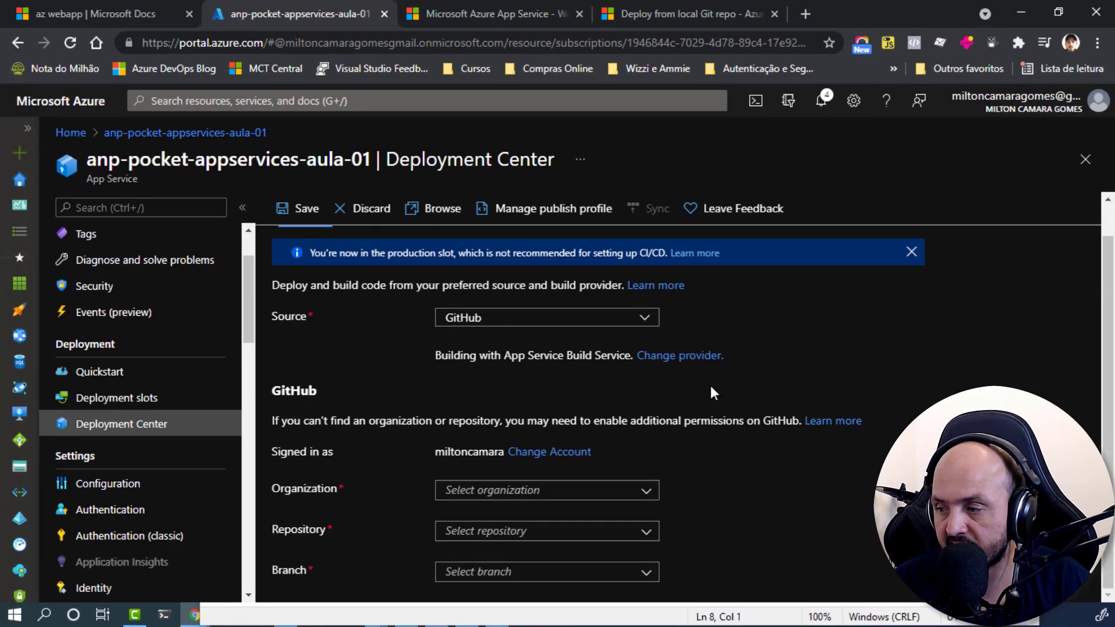
Step: Review the App Service Build Service setting and change the build provider to Azure Pipelines
key(ctrl+1)
click(594, 370)
mouse_move(229, 289)
mouse_down()
mouse_move(731, 424)
mouse_move(860, 400)
mouse_up()
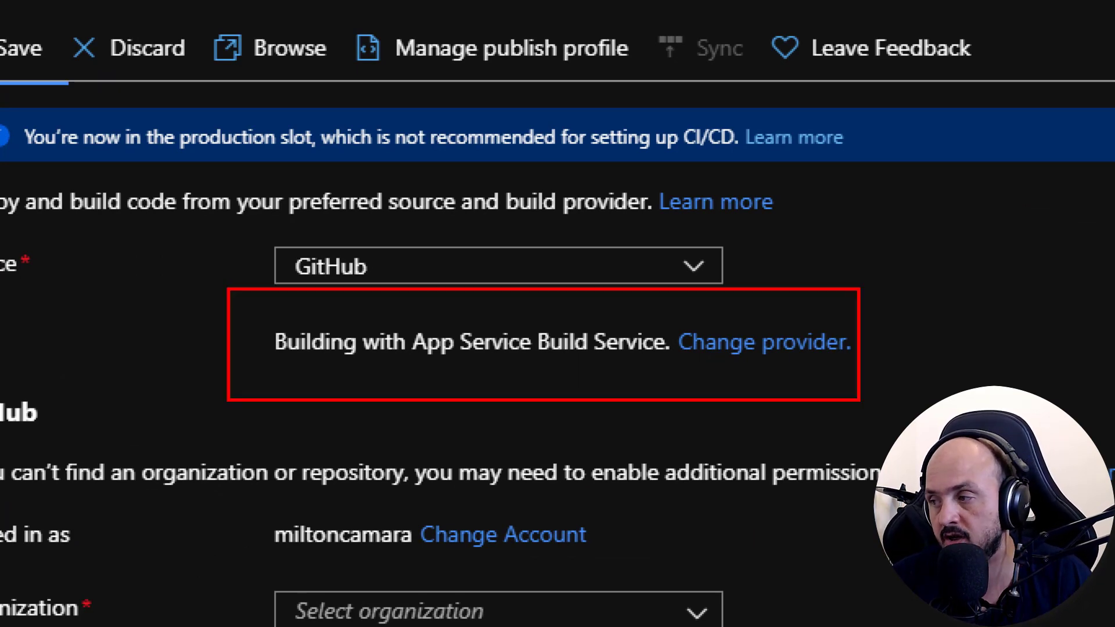
key(Escape)
click(679, 356)
click(694, 487)
click(690, 525)
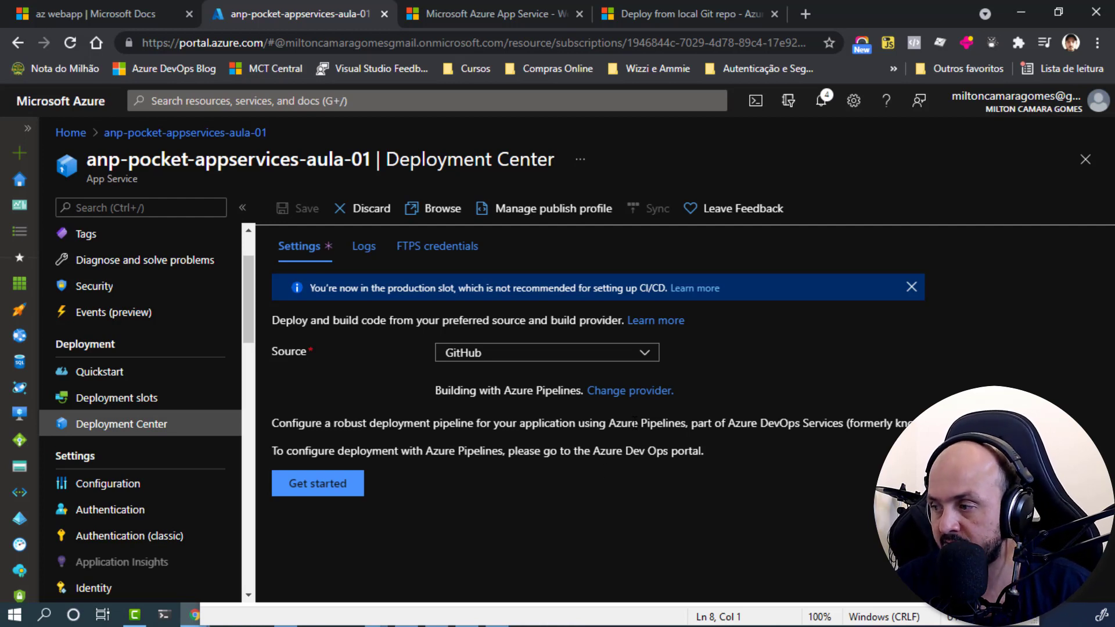
Step: Switch the GitHub source's build provider back to GitHub Actions
click(615, 390)
click(615, 465)
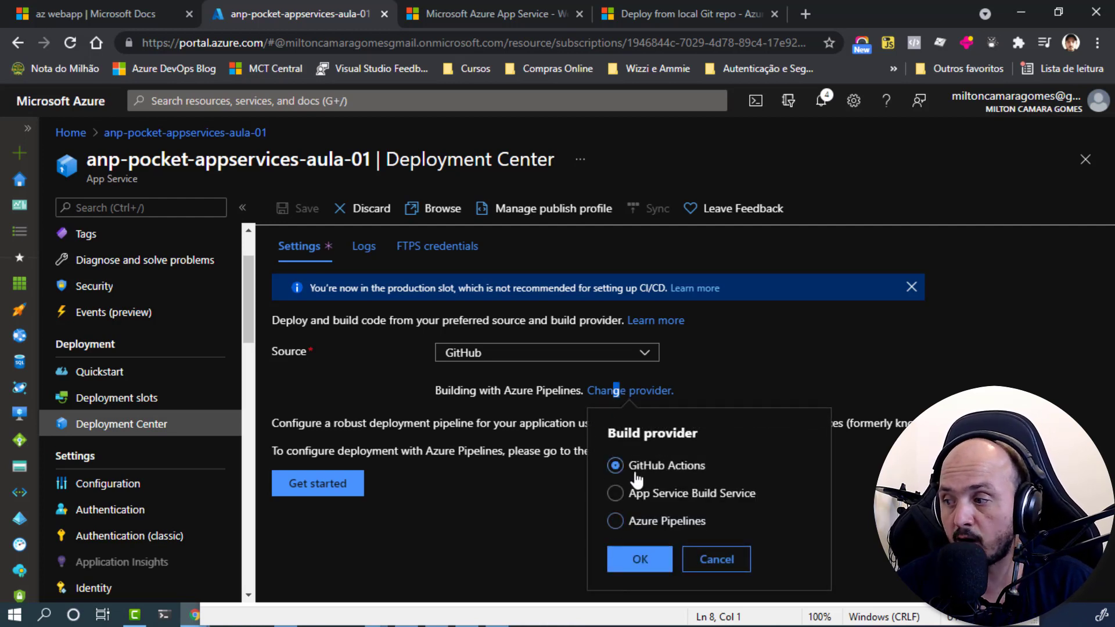
click(638, 559)
Step: Set the GitHub source to organization azurenapratica, repository anpcommerce and branch master
scroll(492, 416, down, 4)
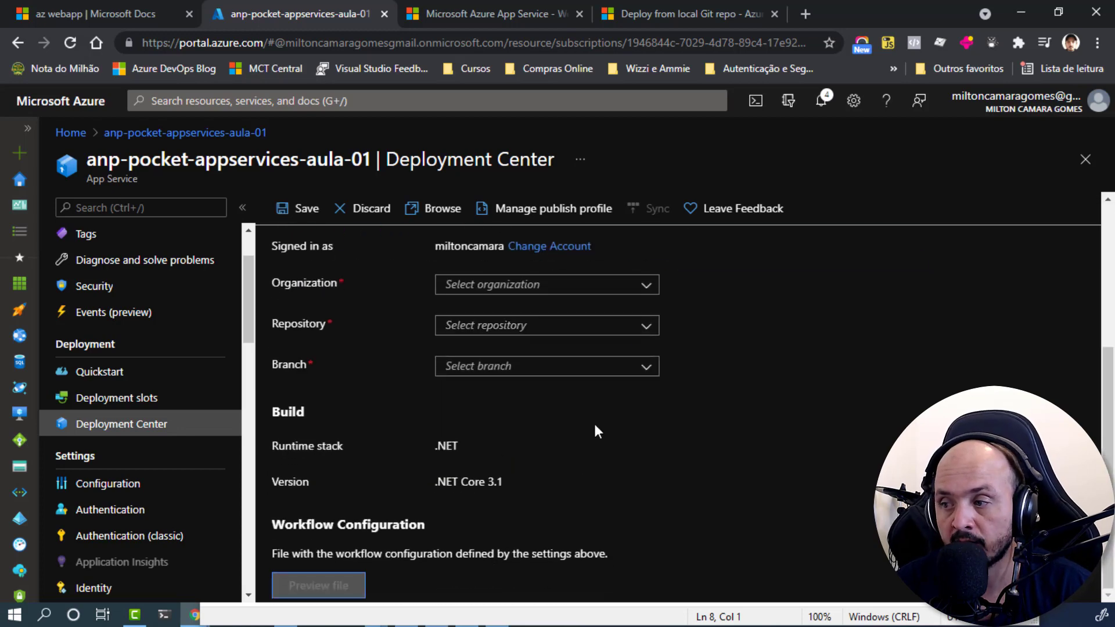
scroll(517, 444, up, 2)
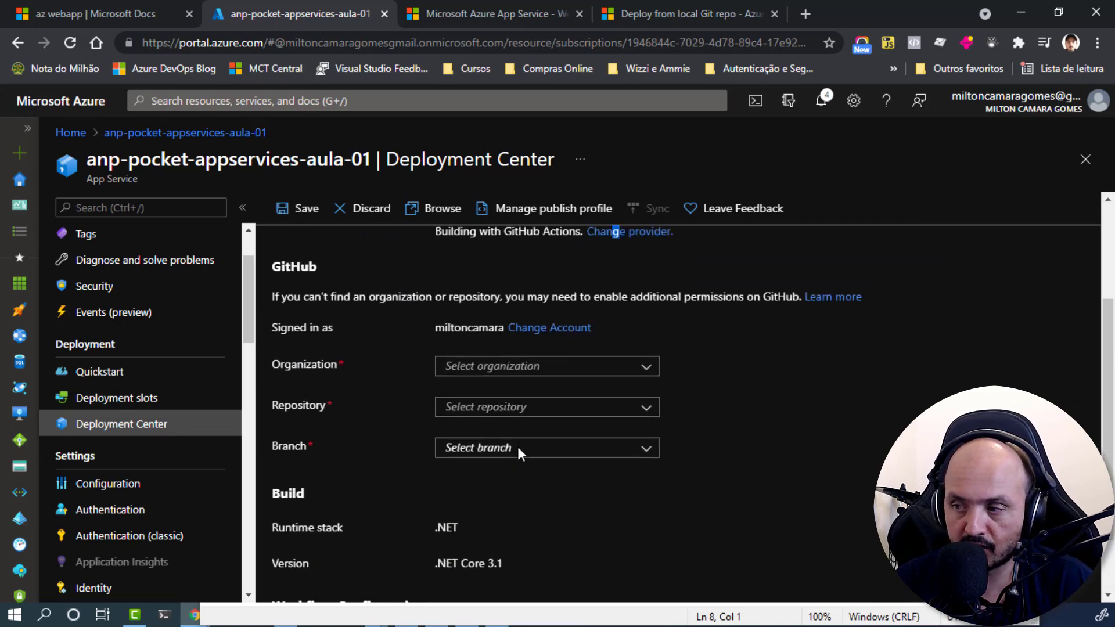
click(646, 367)
click(473, 391)
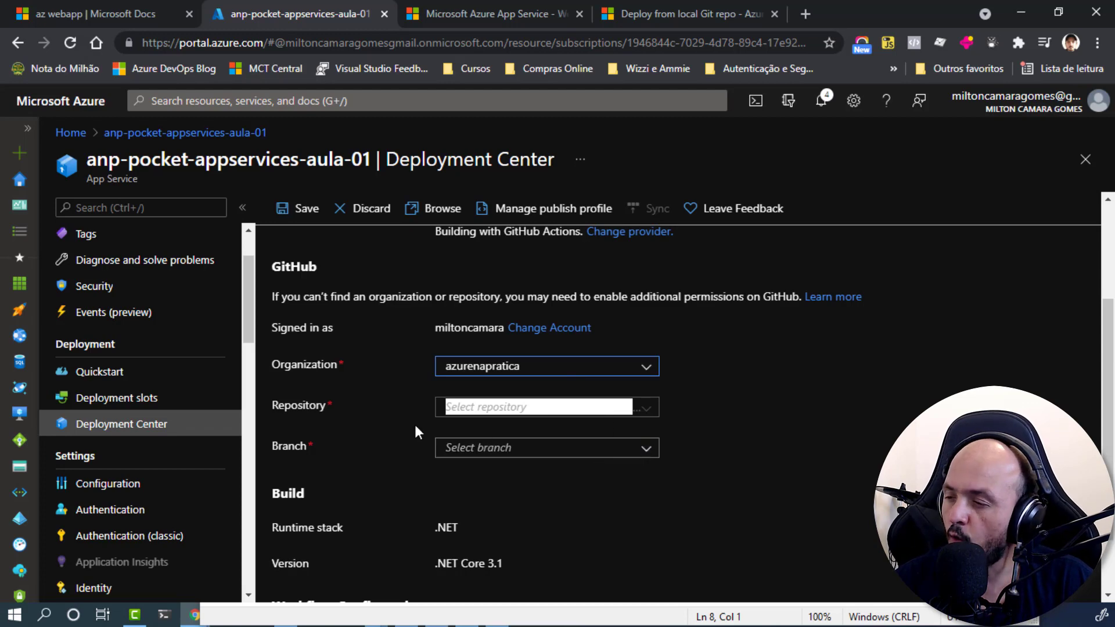
click(646, 409)
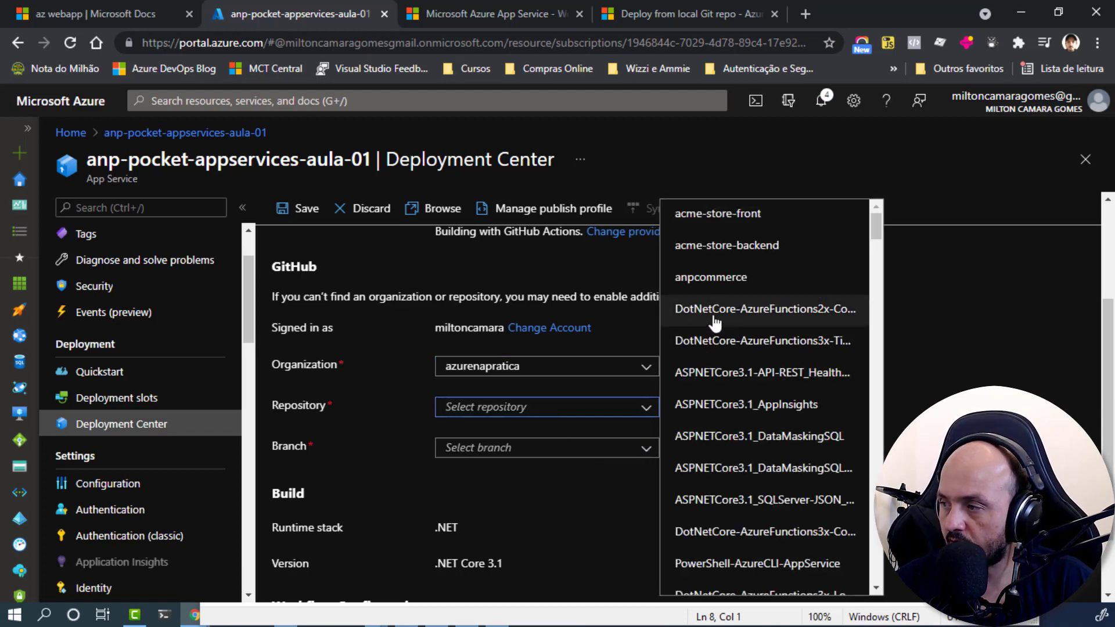
click(704, 282)
click(648, 450)
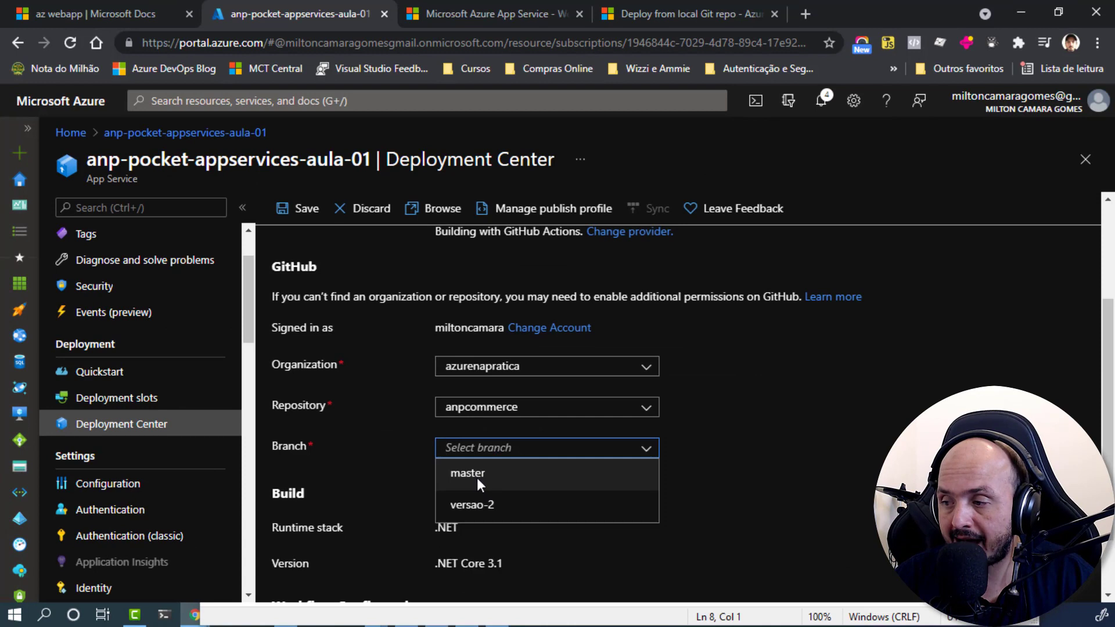
click(481, 474)
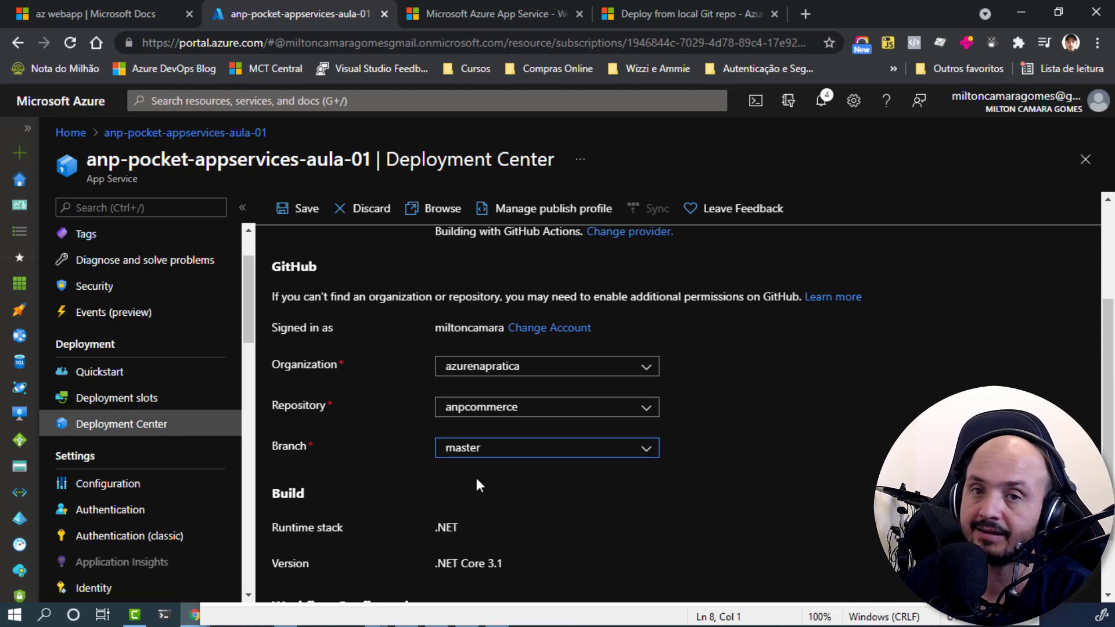
Step: Review the production-slot notice about CI/CD and the chosen GitHub organization, repository and branch
scroll(506, 399, up, 3)
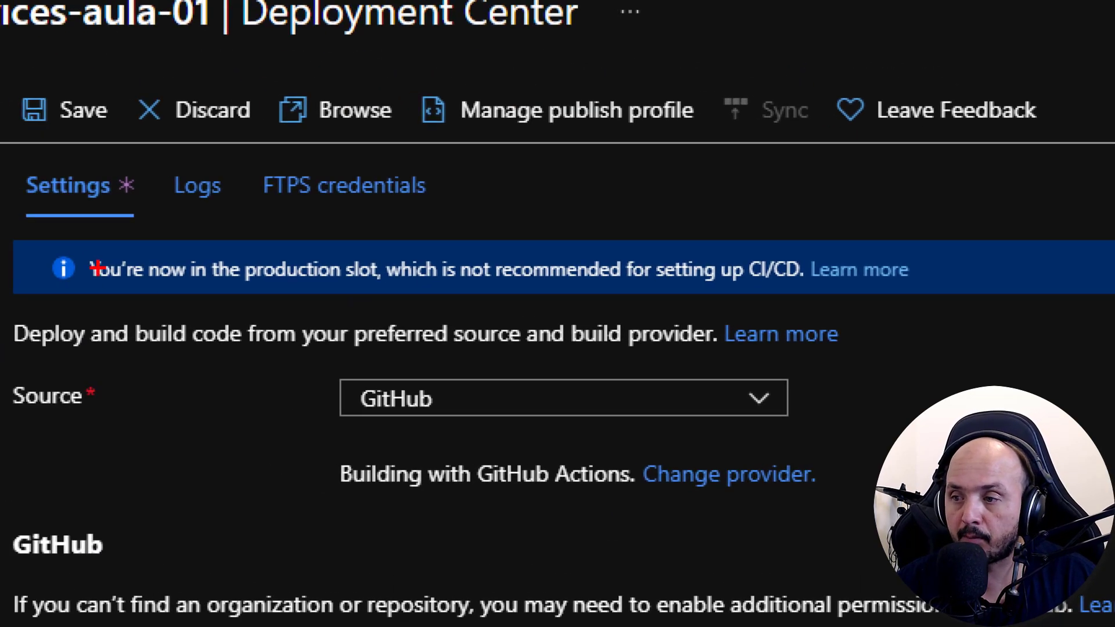
drag(34, 238, 773, 313)
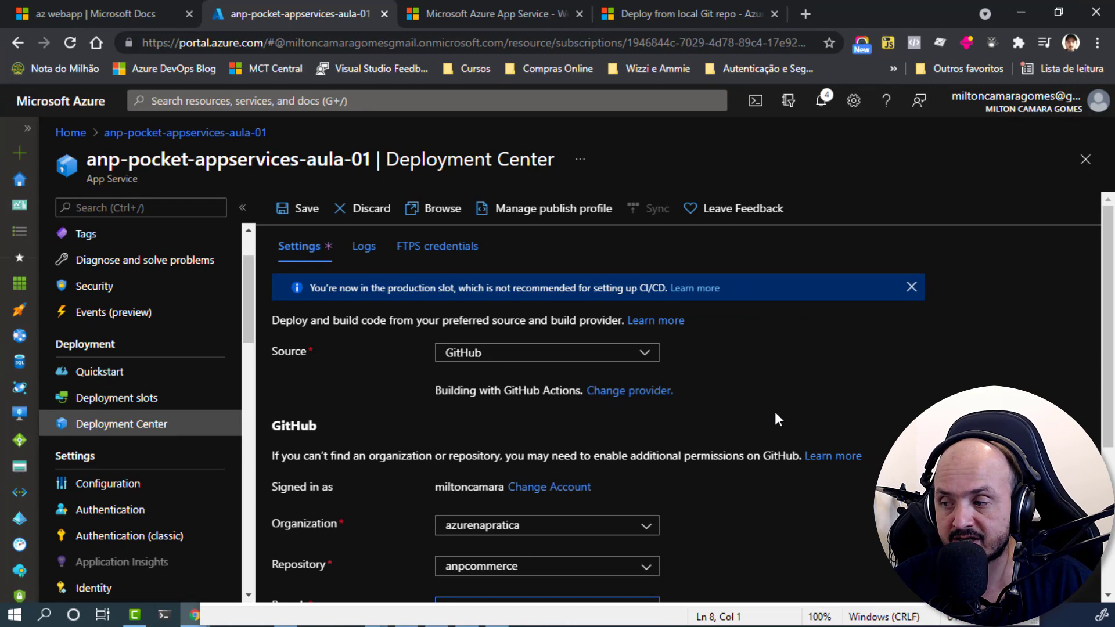
scroll(1020, 517, down, 3)
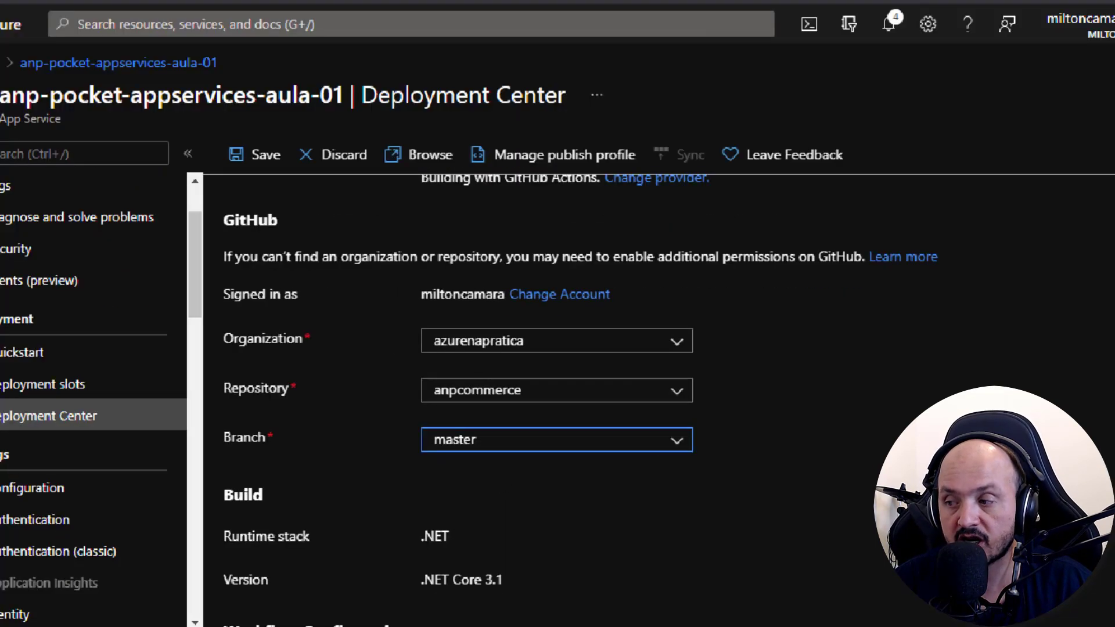
mouse_move(414, 420)
mouse_down()
mouse_move(477, 455)
mouse_move(675, 474)
mouse_up()
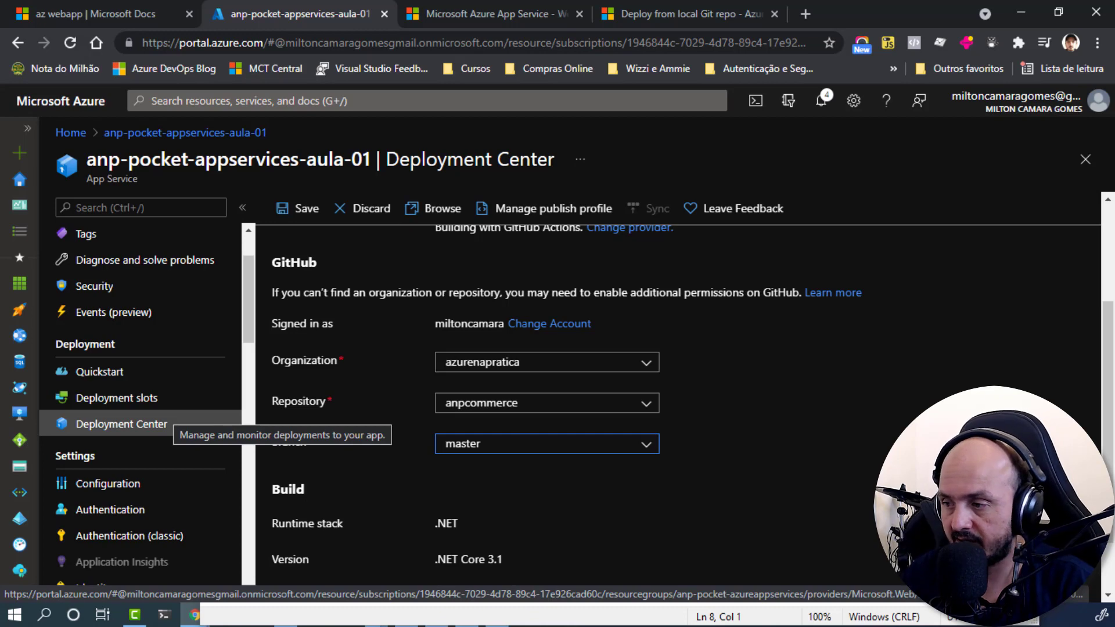
Step: Preview the GitHub Actions workflow configuration file and read through its trigger, build and deploy sections
scroll(501, 447, down, 2)
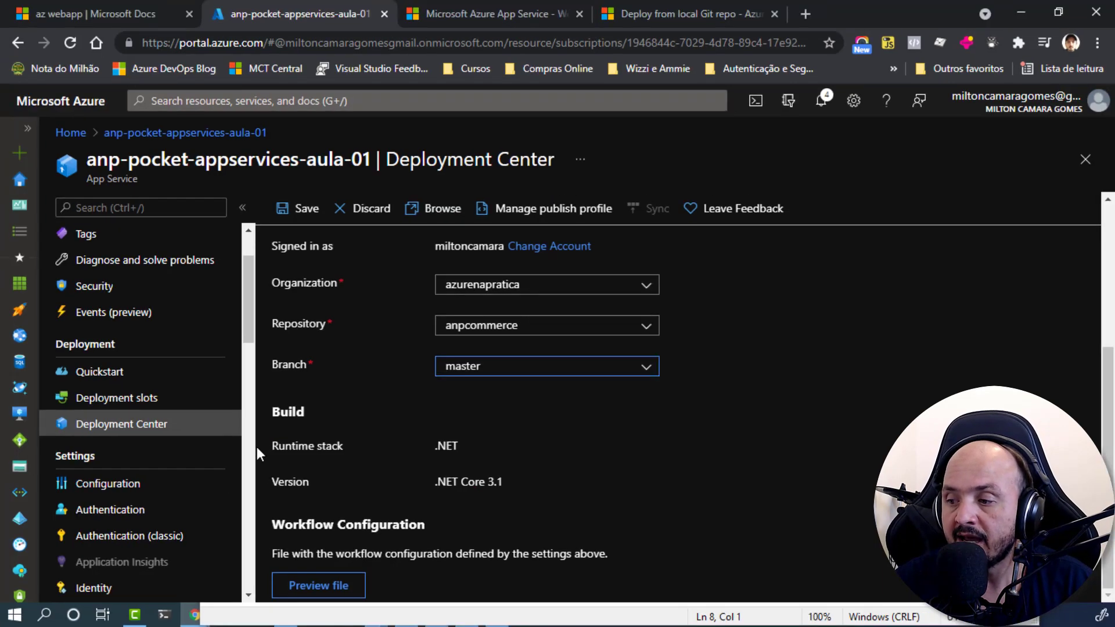
click(318, 587)
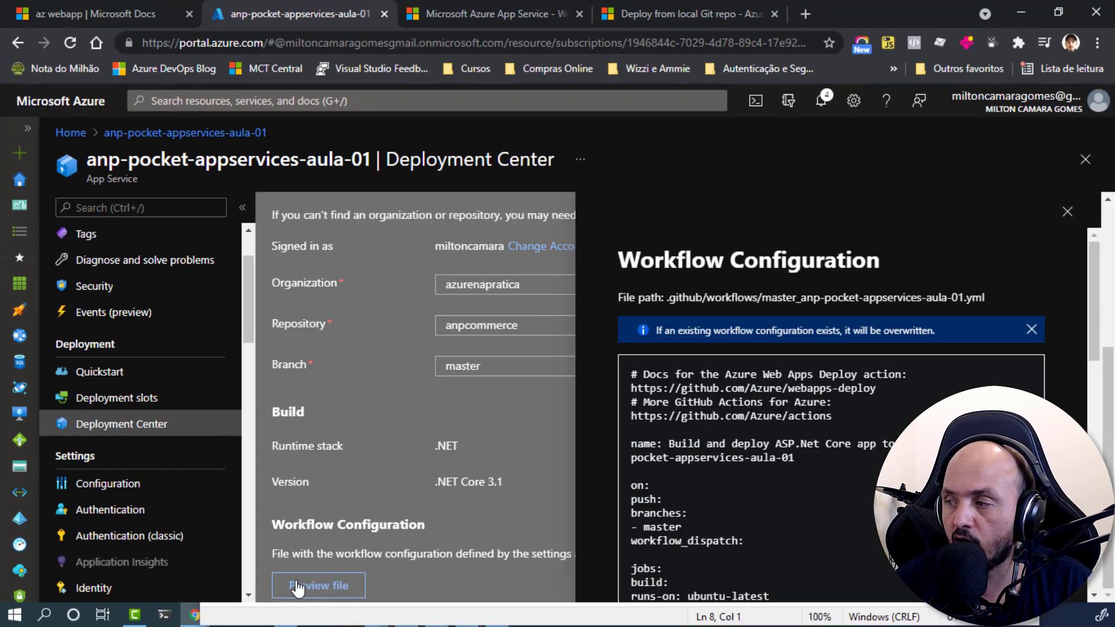
scroll(837, 454, down, 5)
scroll(839, 385, up, 4)
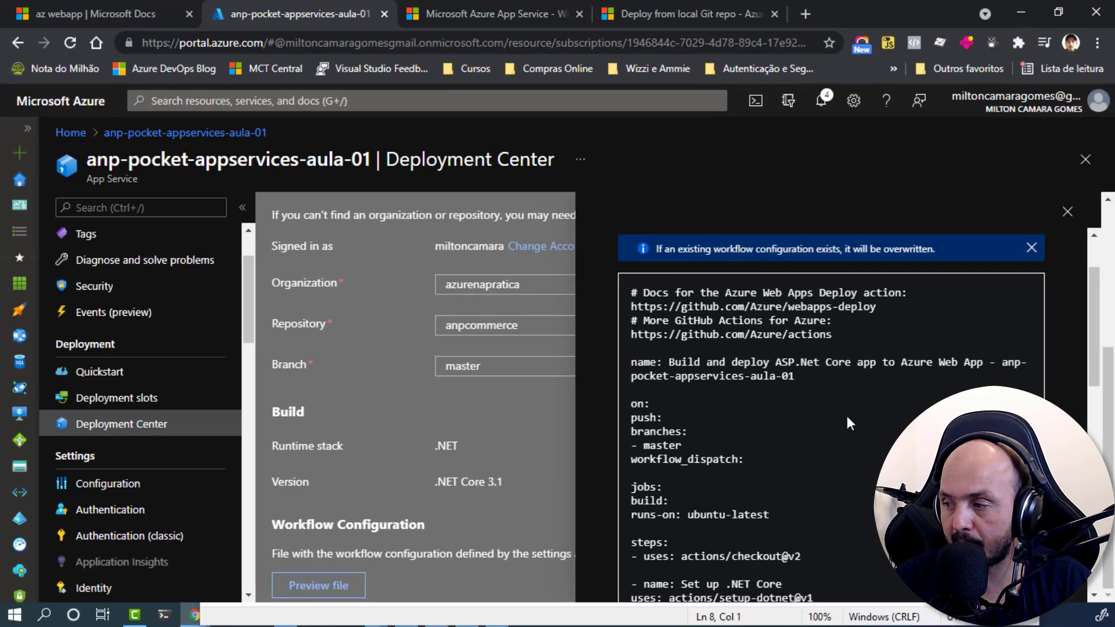
scroll(726, 307, down, 3)
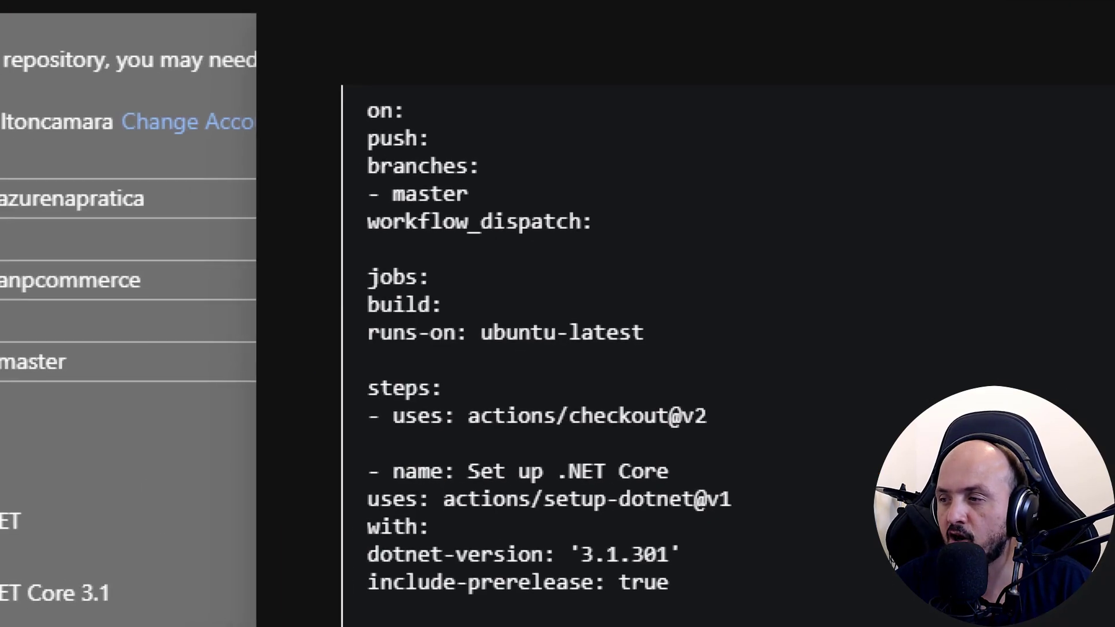
mouse_move(320, 80)
mouse_down()
mouse_move(525, 316)
mouse_move(704, 563)
mouse_move(748, 592)
mouse_up()
key(Escape)
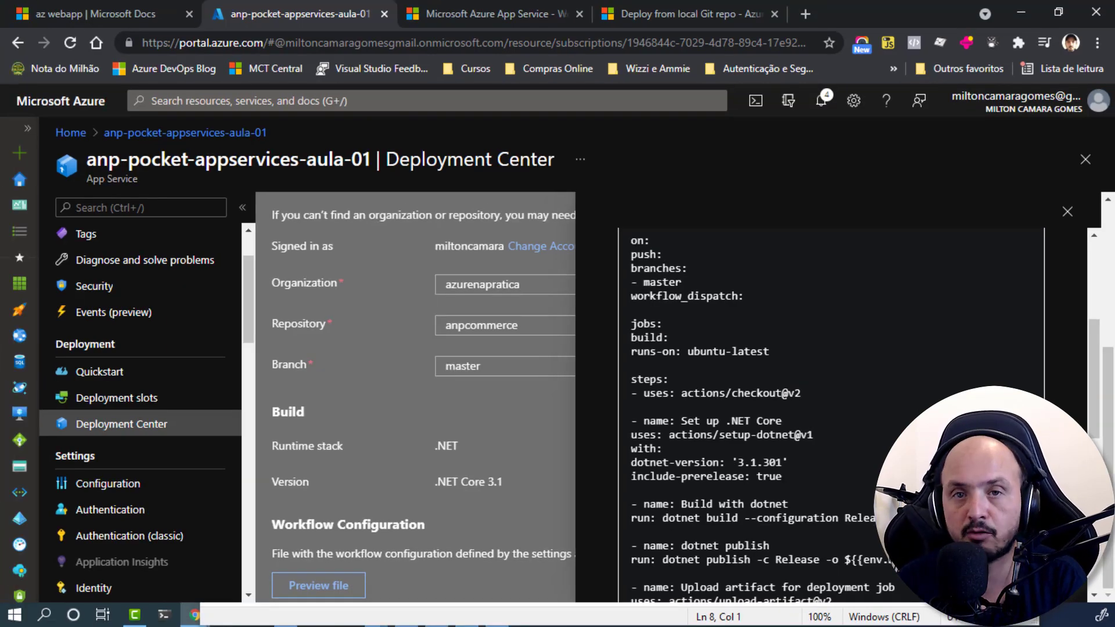
scroll(865, 407, down, 4)
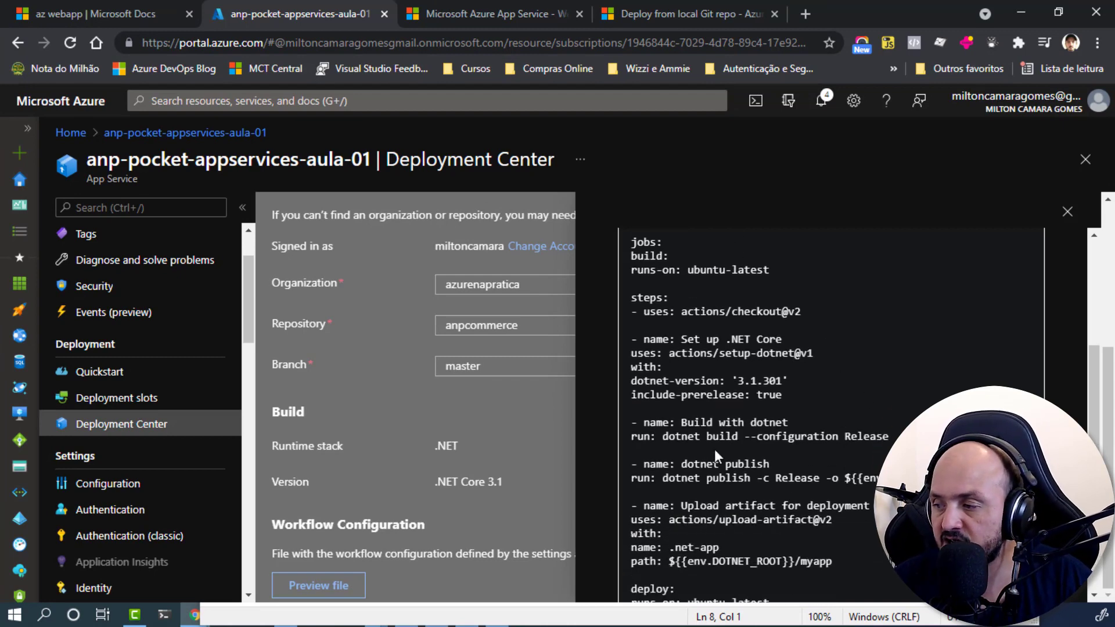
scroll(837, 433, down, 4)
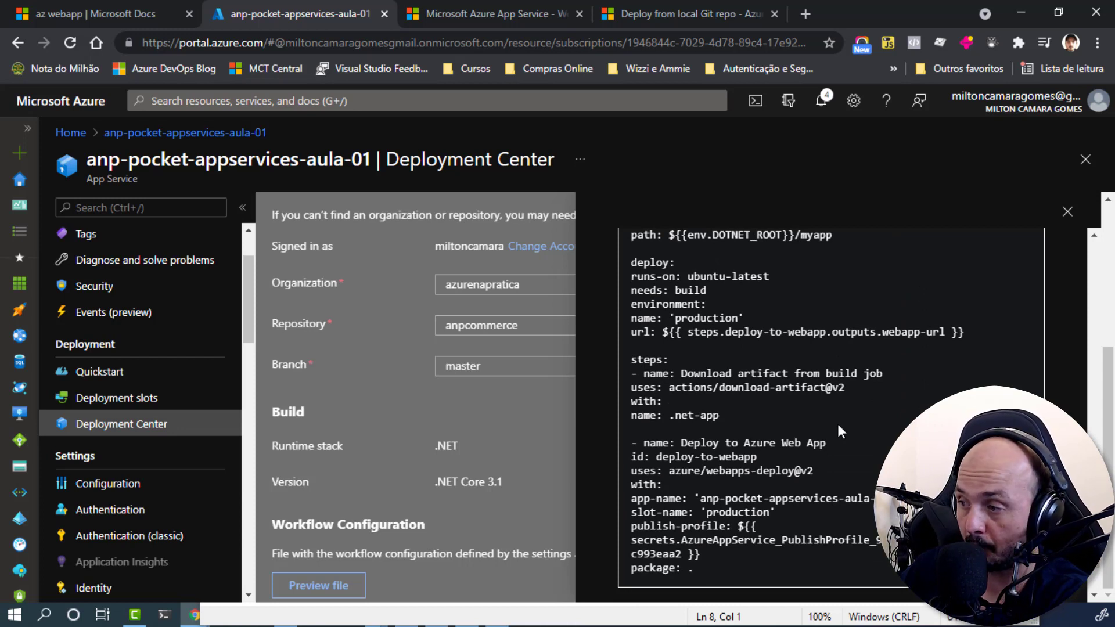
Step: Examine the workflow's dotnet build, dotnet publish and artifact upload steps
scroll(806, 357, up, 4)
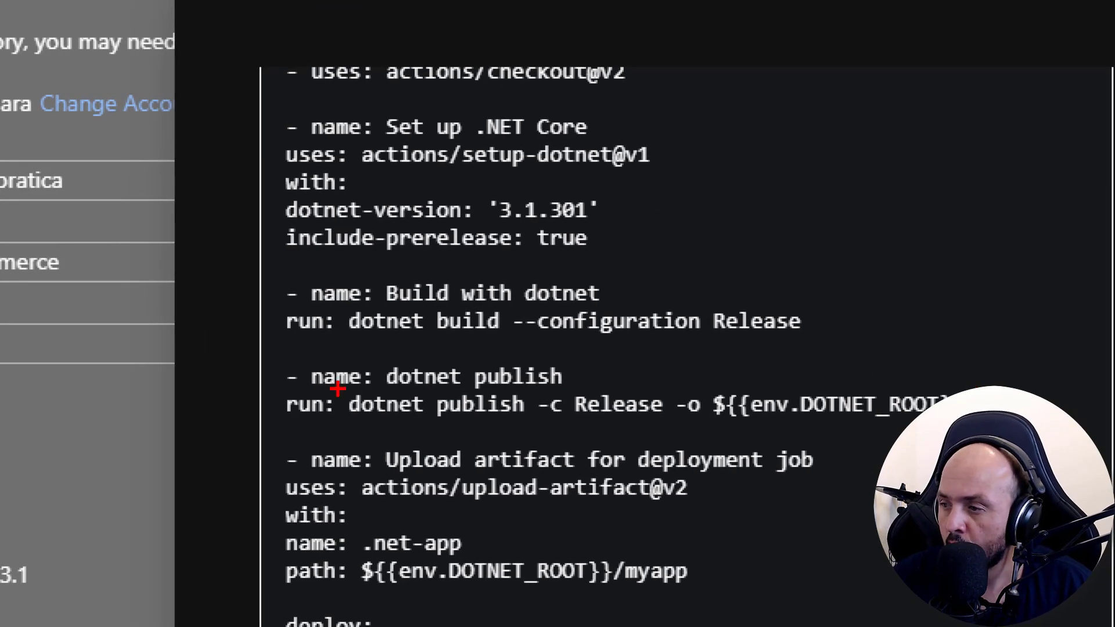
drag(270, 260, 833, 342)
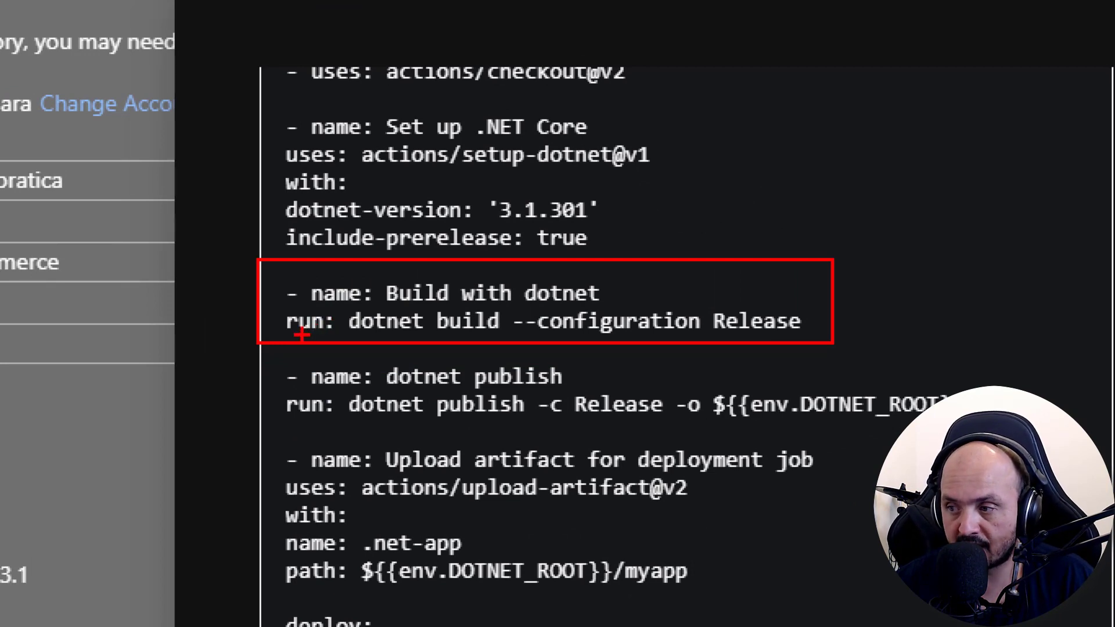
drag(335, 302, 823, 350)
drag(251, 356, 1058, 427)
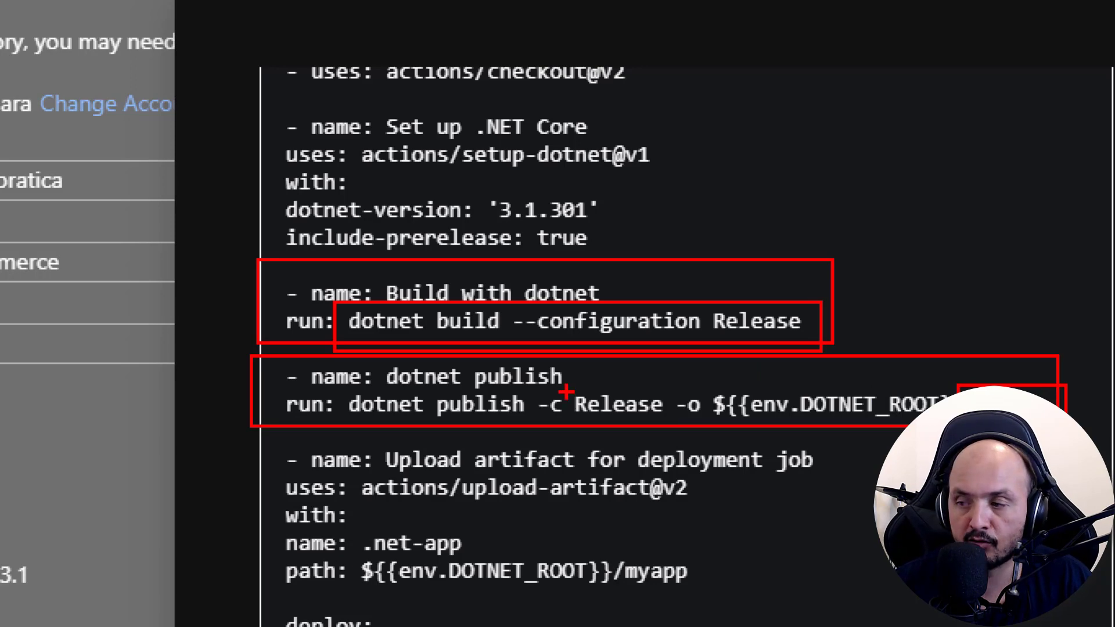
mouse_move(256, 436)
mouse_down()
mouse_move(368, 498)
mouse_move(885, 593)
mouse_up()
key(Escape)
scroll(756, 519, down, 3)
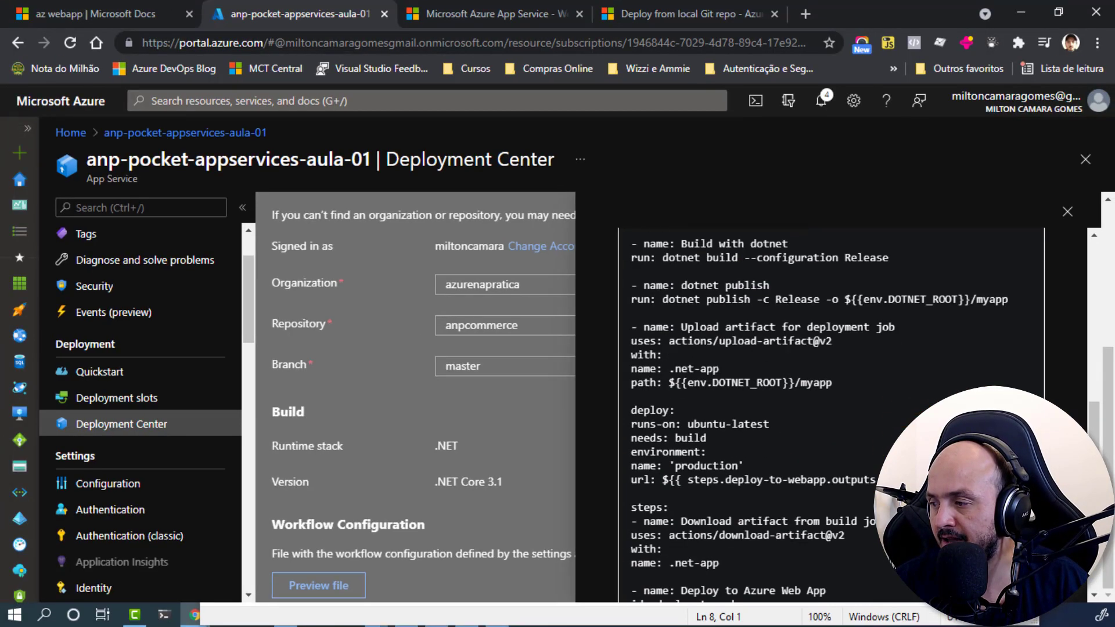
Step: Examine the workflow's deploy job, including its environment, artifact download and Deploy to Azure Web App steps
scroll(951, 411, down, 1)
key(ctrl+1)
click(951, 411)
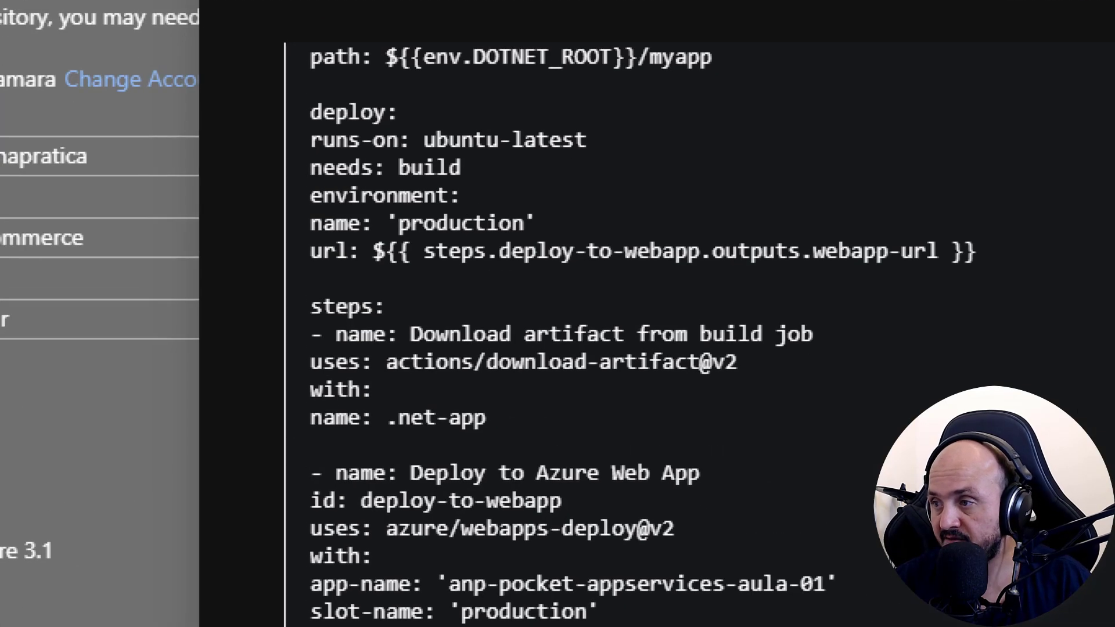
mouse_move(283, 91)
mouse_down()
mouse_move(371, 150)
mouse_move(647, 237)
mouse_move(1006, 306)
mouse_move(1043, 284)
mouse_up()
drag(302, 121, 202, 164)
mouse_move(269, 283)
mouse_down()
mouse_move(675, 416)
mouse_move(908, 423)
mouse_move(913, 435)
mouse_up()
drag(802, 378, 903, 427)
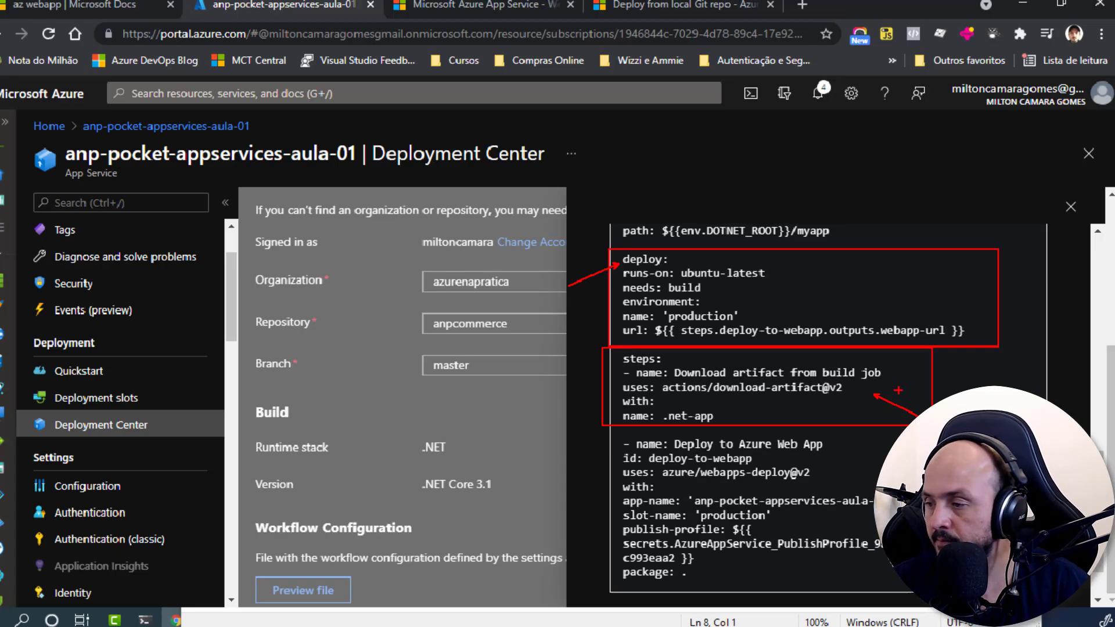
scroll(893, 409, down, 1)
key(ctrl+1)
click(940, 432)
mouse_move(268, 290)
mouse_down()
mouse_move(537, 452)
mouse_move(933, 617)
mouse_move(975, 617)
mouse_up()
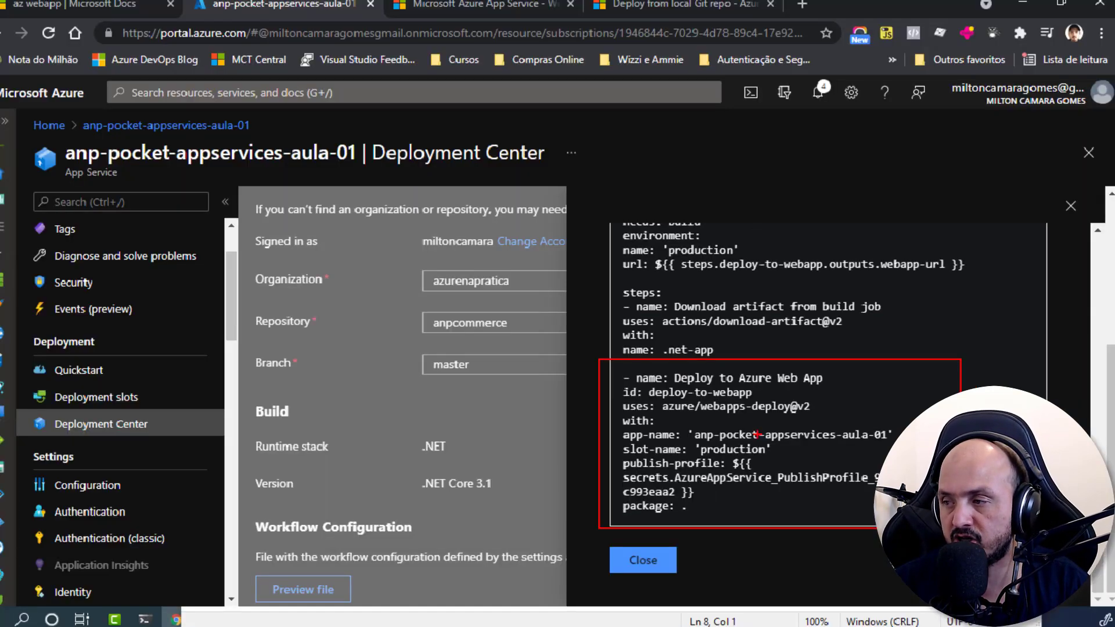
Step: Close the workflow configuration preview and return to the Deployment Center source settings
scroll(830, 325, up, 5)
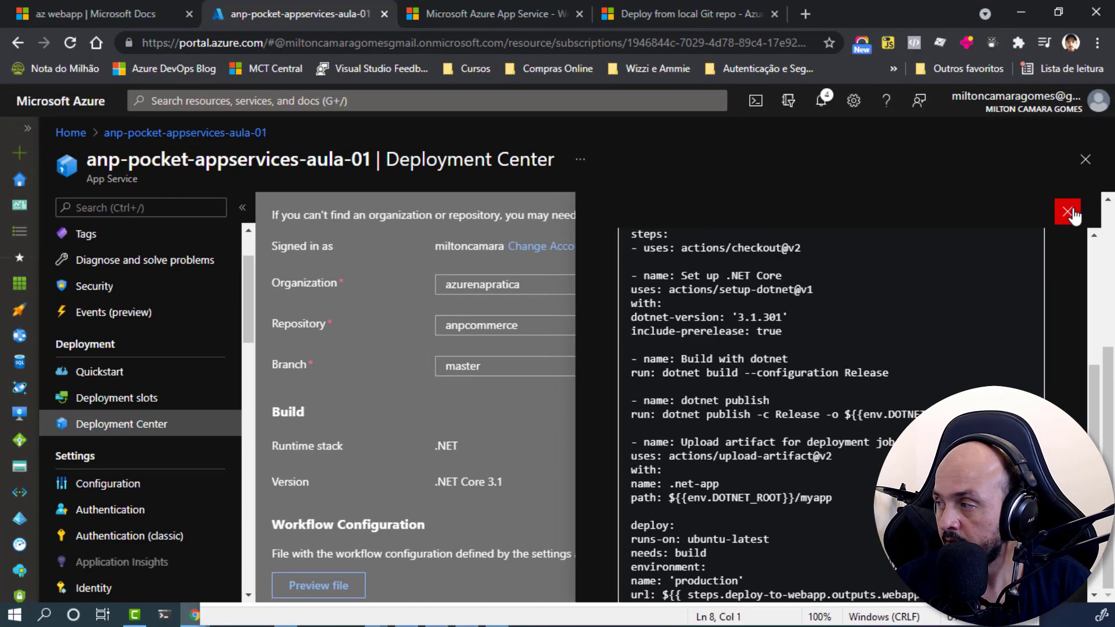
click(1067, 212)
scroll(498, 284, up, 3)
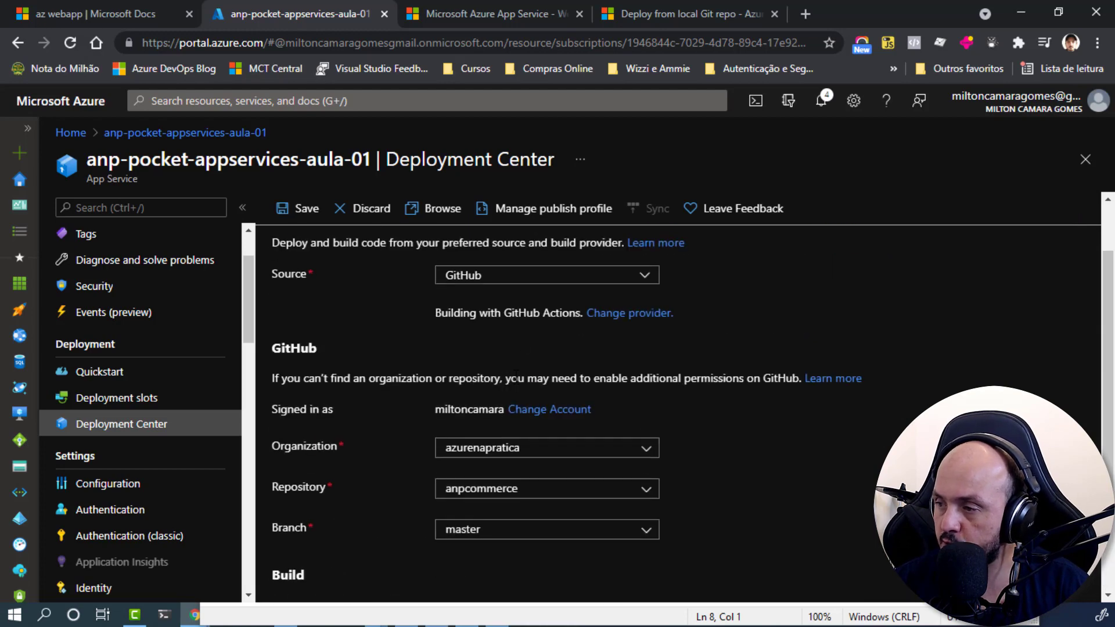
Step: Change the GitHub source's build provider to App Service Build Service
click(647, 315)
click(616, 416)
click(639, 481)
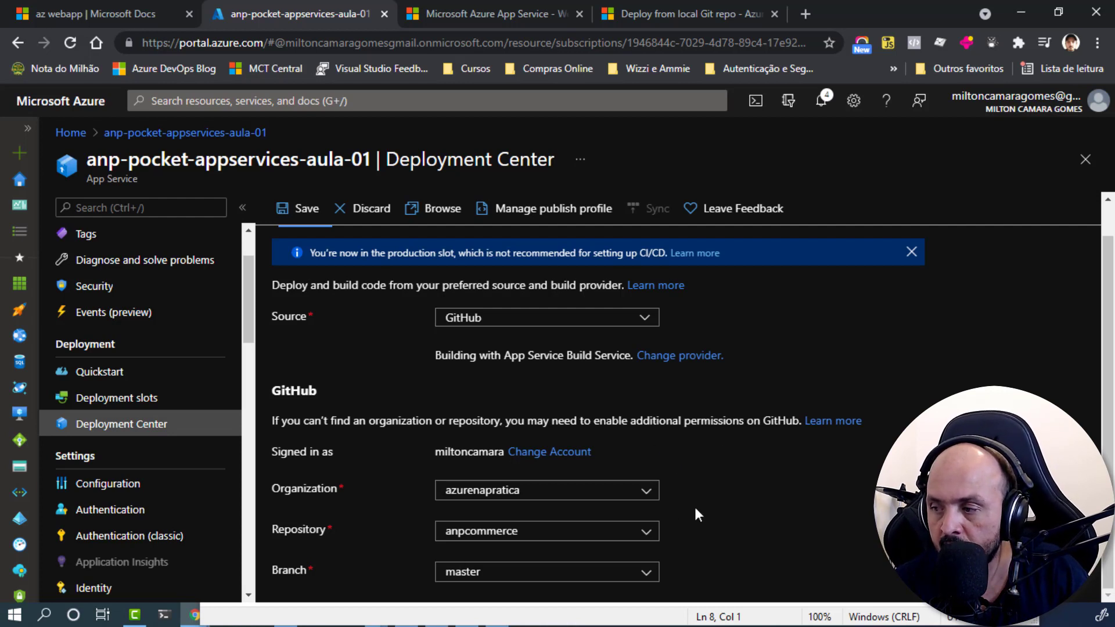
Step: Review the deployment source options, set the source to Local Git and save the Deployment Center settings
click(490, 325)
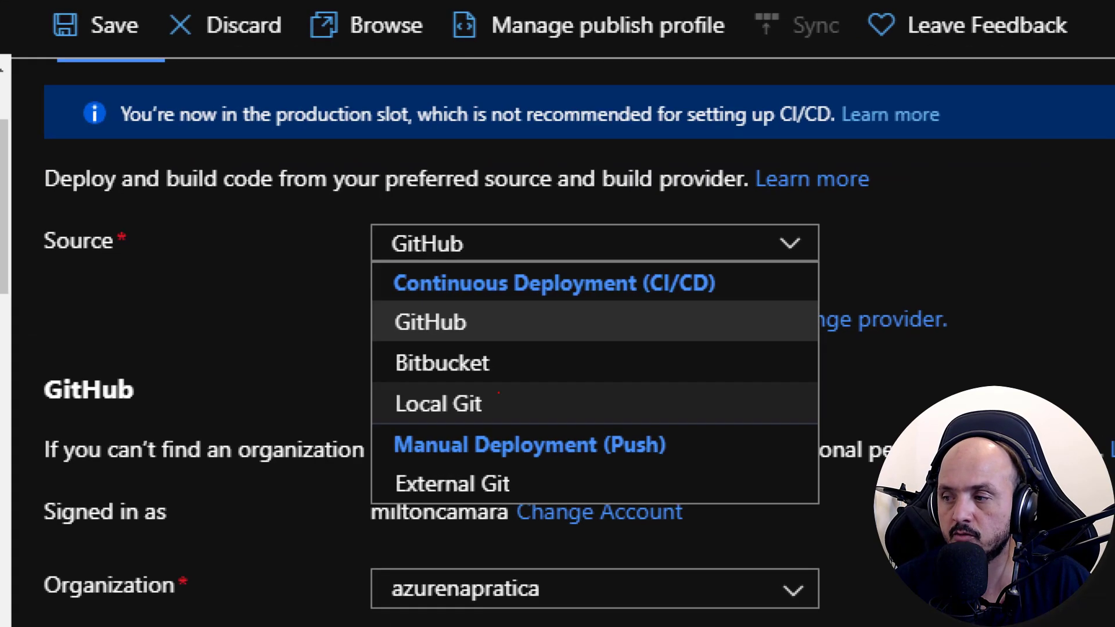
drag(372, 348, 581, 392)
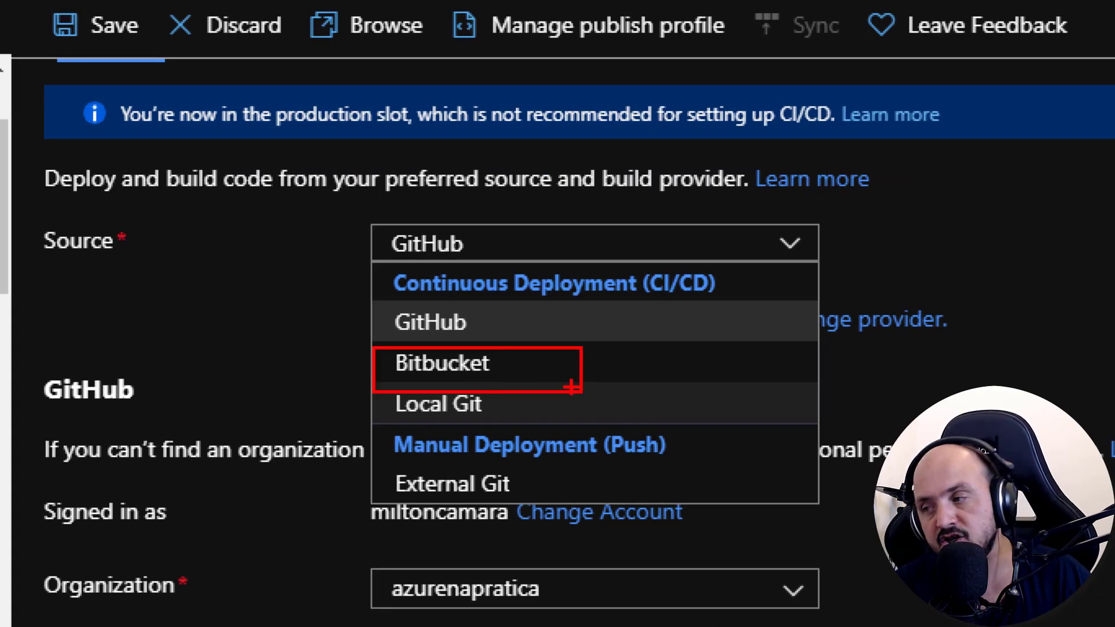
drag(521, 376, 700, 433)
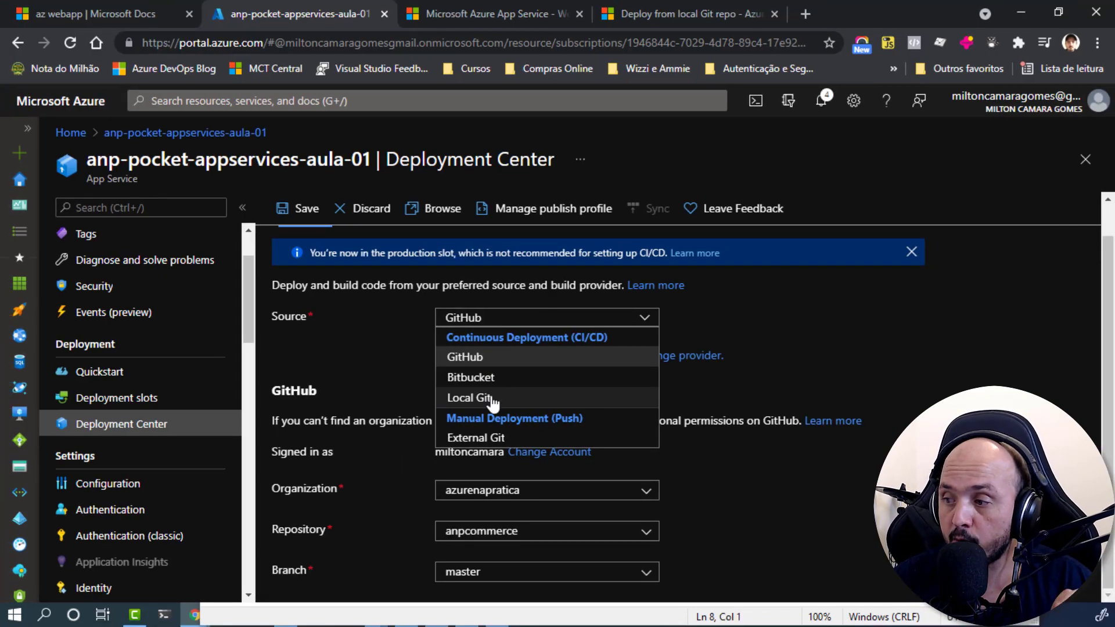
click(492, 400)
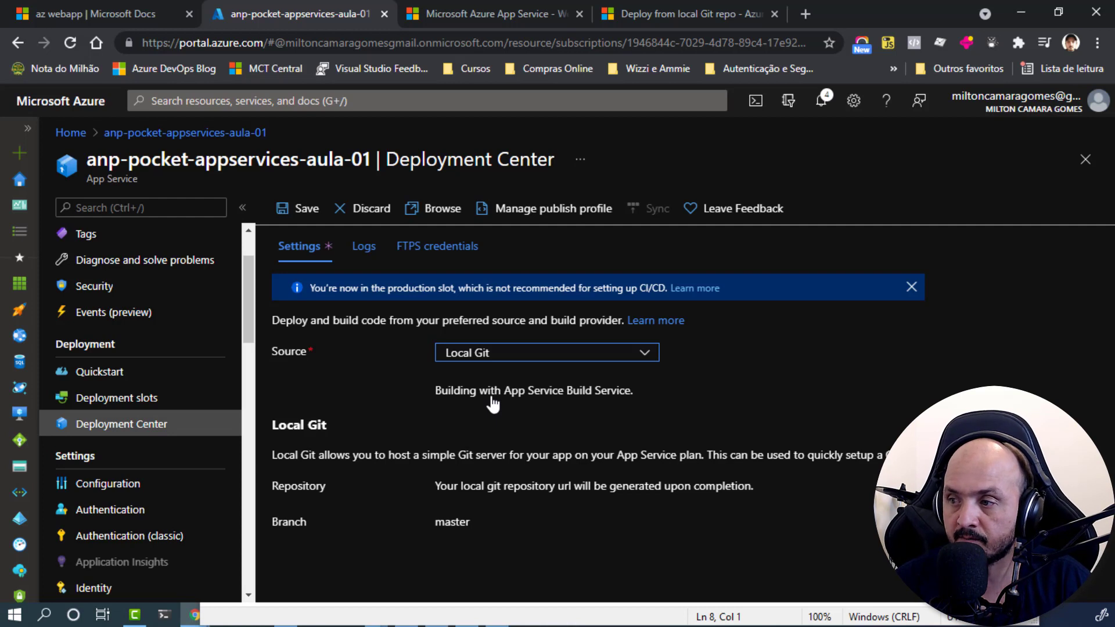
click(322, 223)
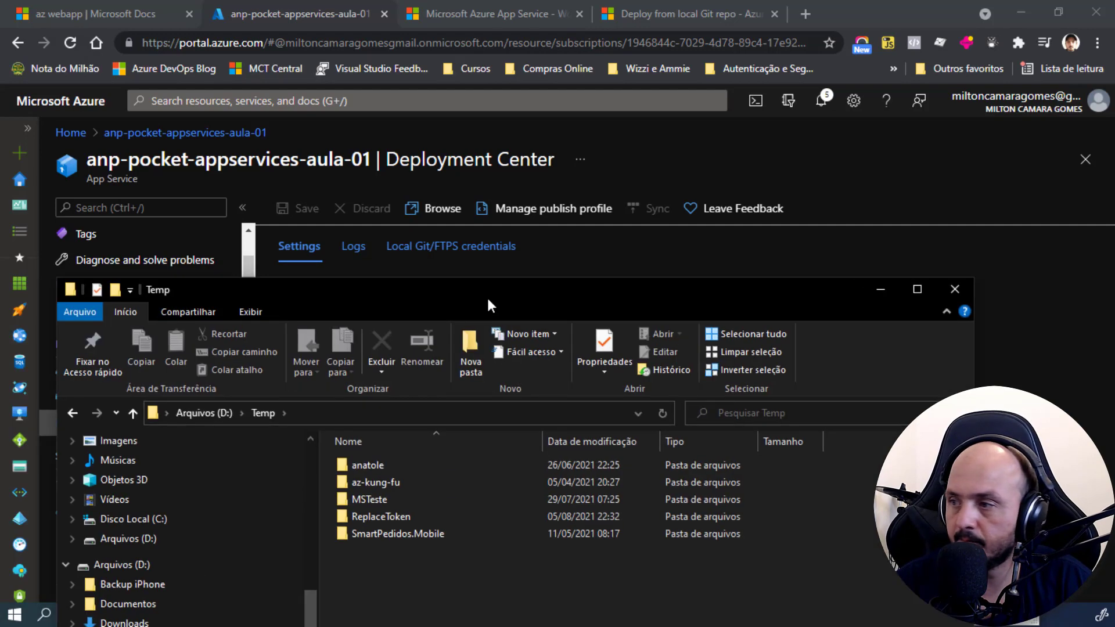
double_click(486, 296)
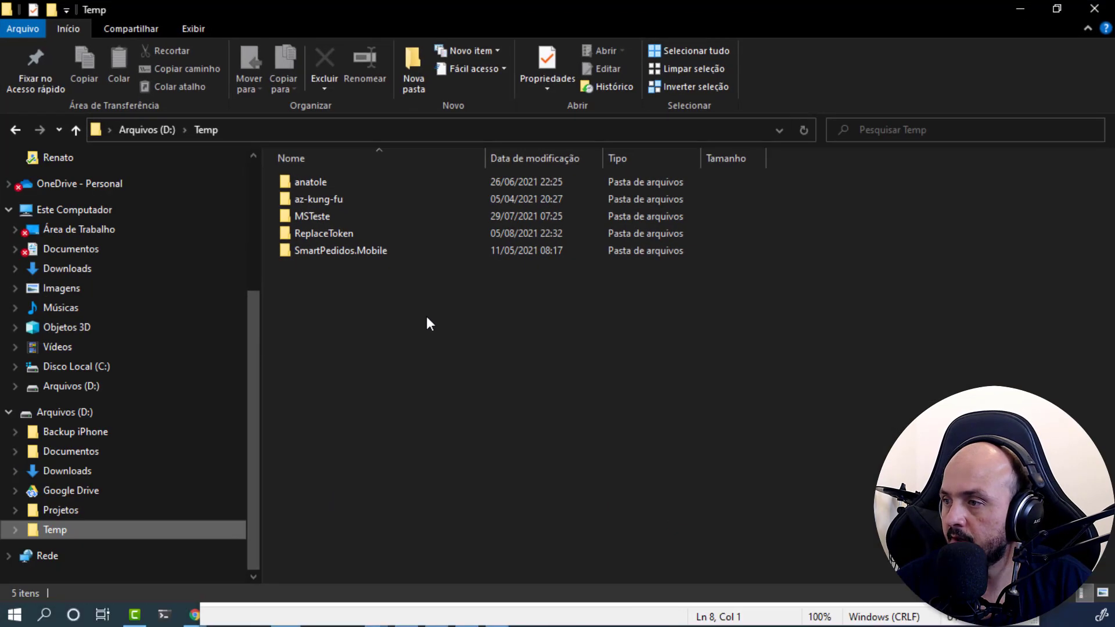
click(369, 133)
text(wt)
key(Return)
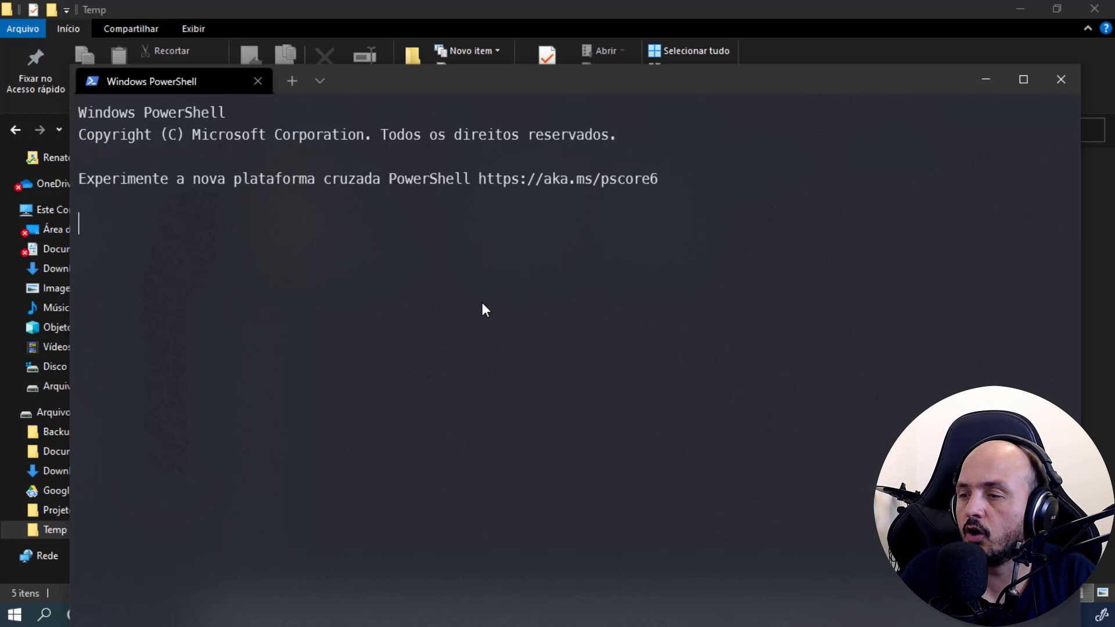
text(git clone)
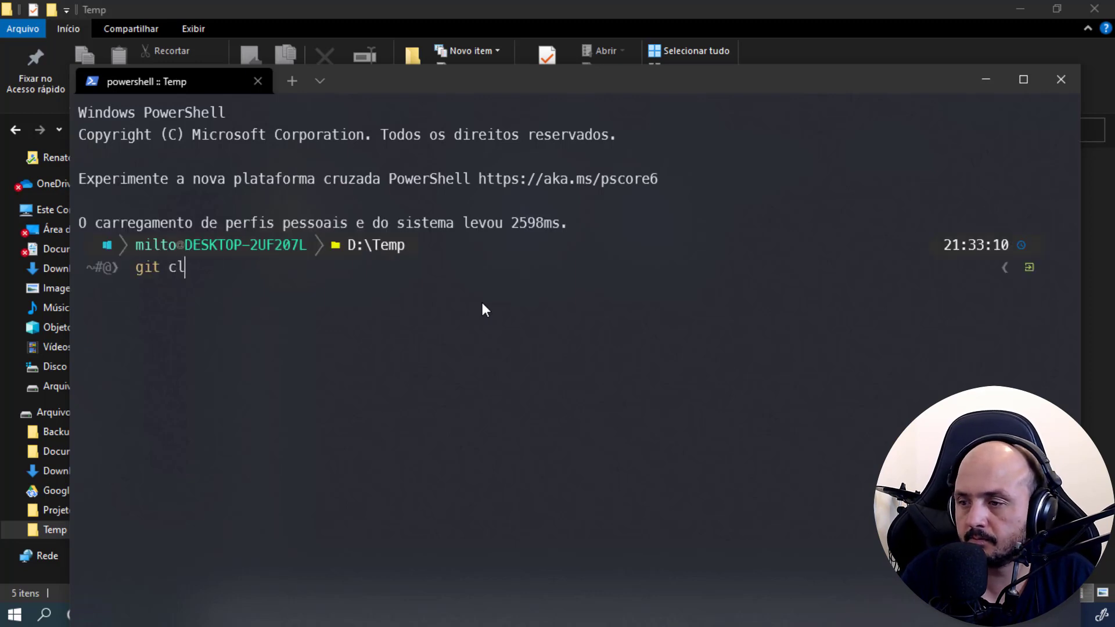
text(https://anp-pocket-appservices-aula-01.scm.azurewebsites.net:443/anp-pocket-appservices-aula-01.git)
key(Return)
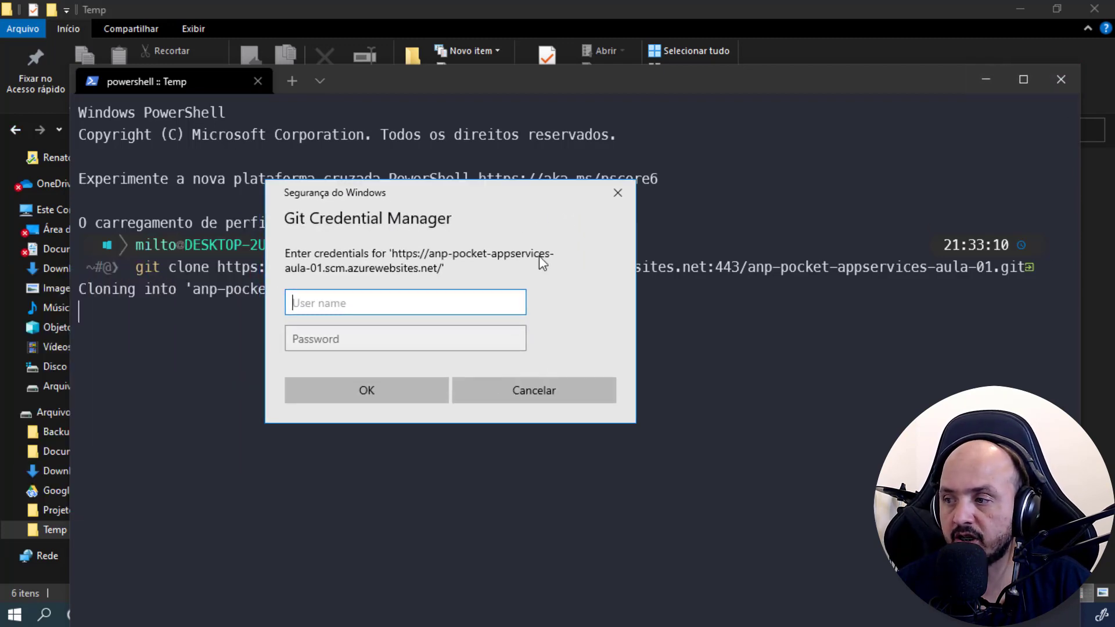
Step: Go back to Deployment Center and examine the application-scope and user-scope usernames in the Local Git/FTPS credentials
drag(434, 203, 322, 237)
click(654, 187)
drag(591, 92, 0, 169)
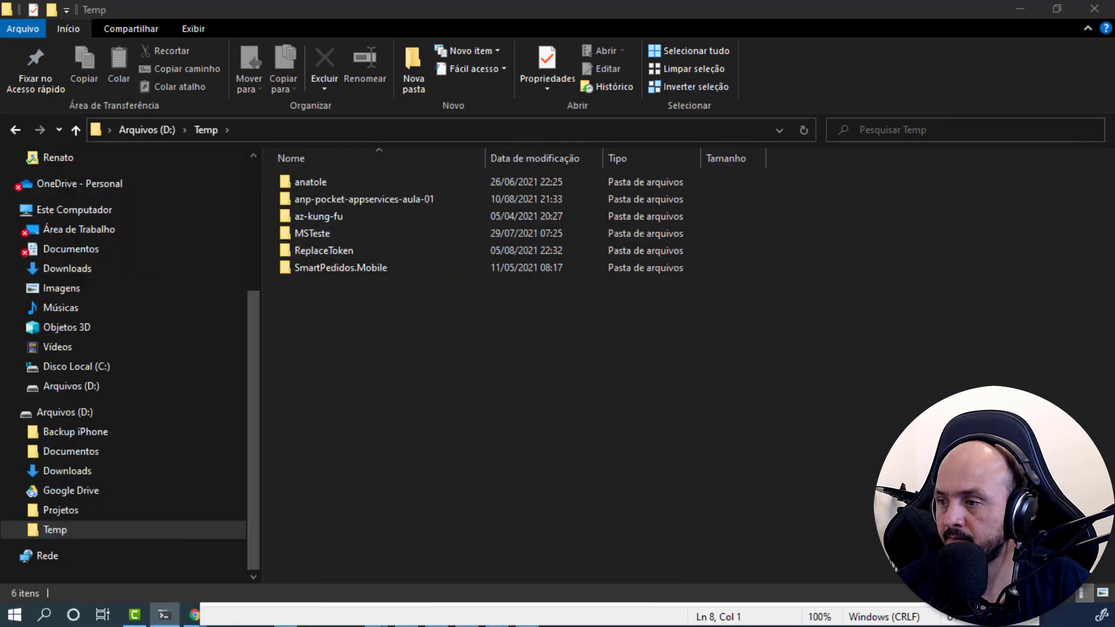
click(1022, 8)
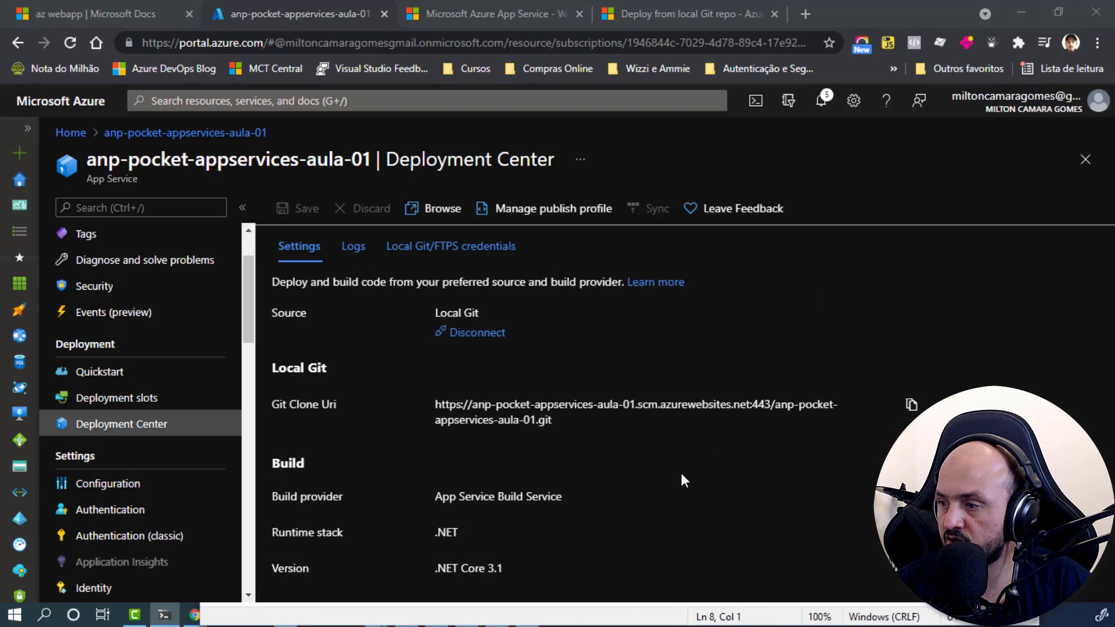
click(431, 250)
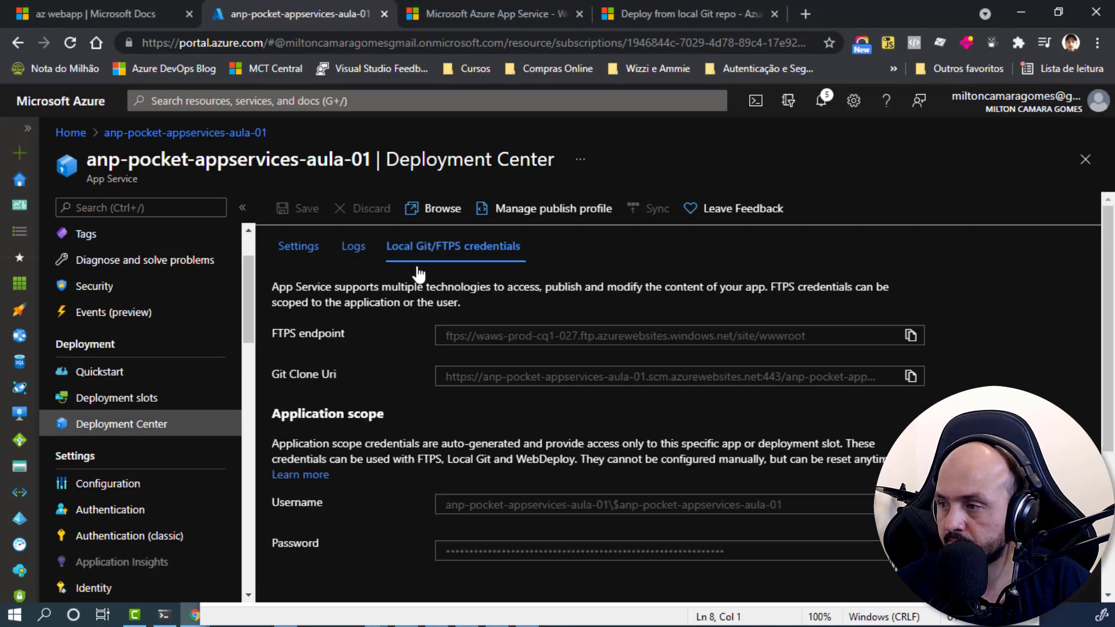
scroll(646, 537, down, 2)
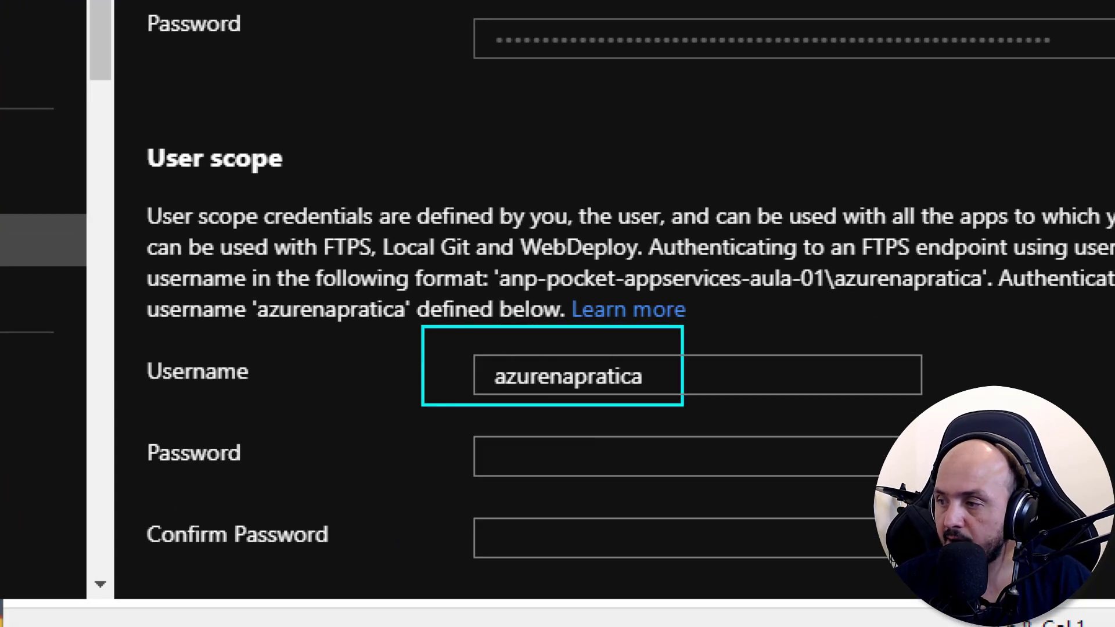
scroll(728, 433, up, 3)
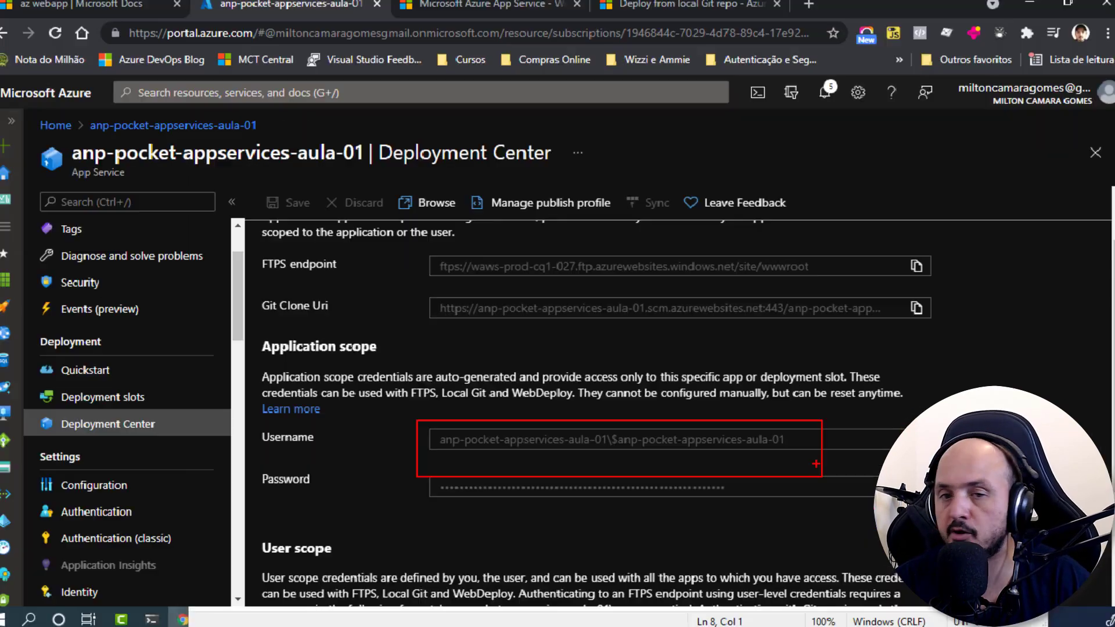
scroll(677, 412, down, 3)
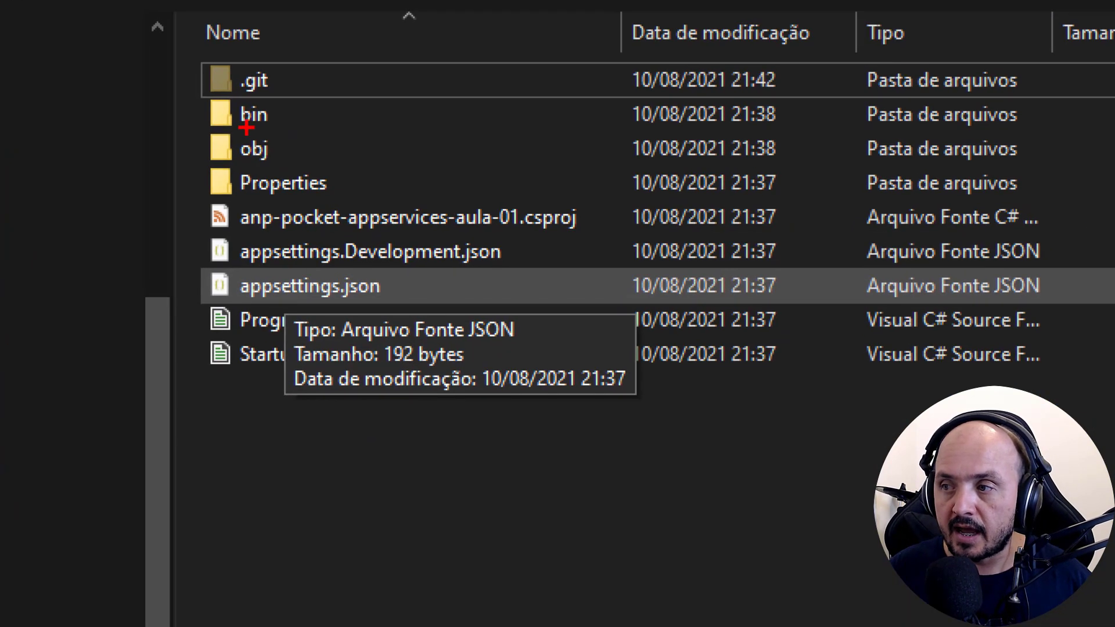
Step: Open the anp-pocket-appservices-aula-01 folder in Visual Studio Code and open its Startup.cs file
mouse_move(204, 98)
mouse_down()
mouse_move(414, 301)
mouse_move(656, 400)
mouse_up()
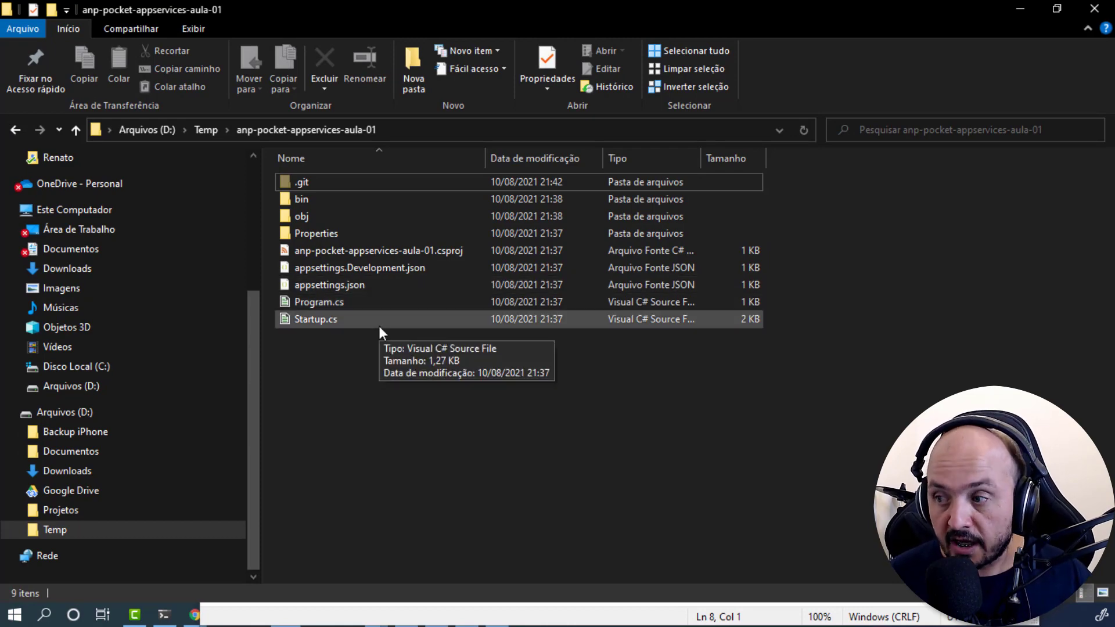
right_click(322, 367)
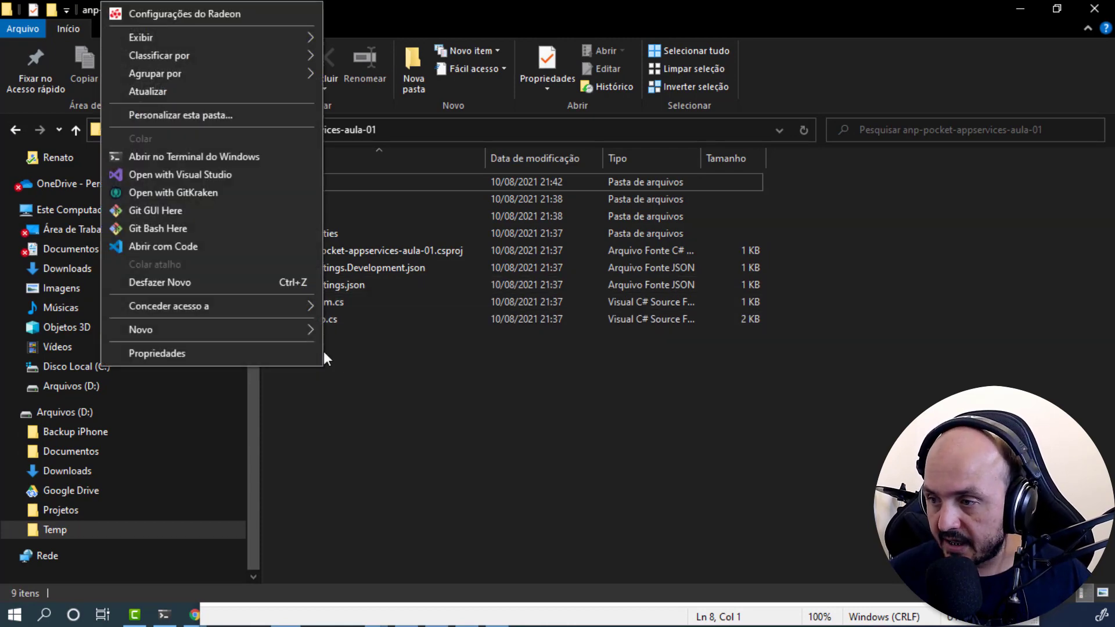
click(181, 246)
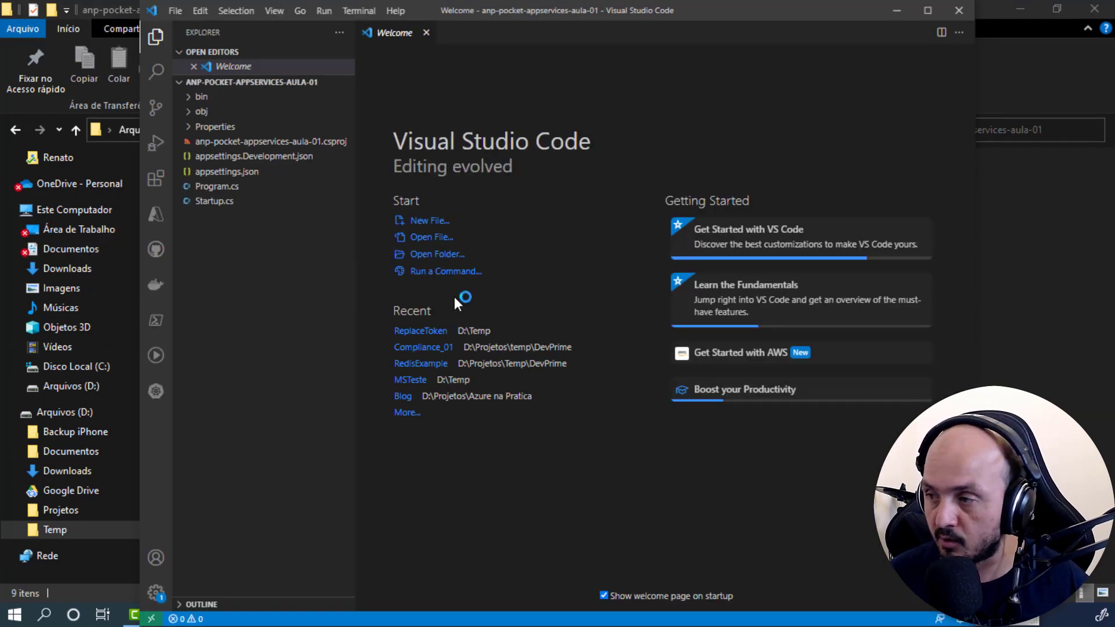
click(927, 9)
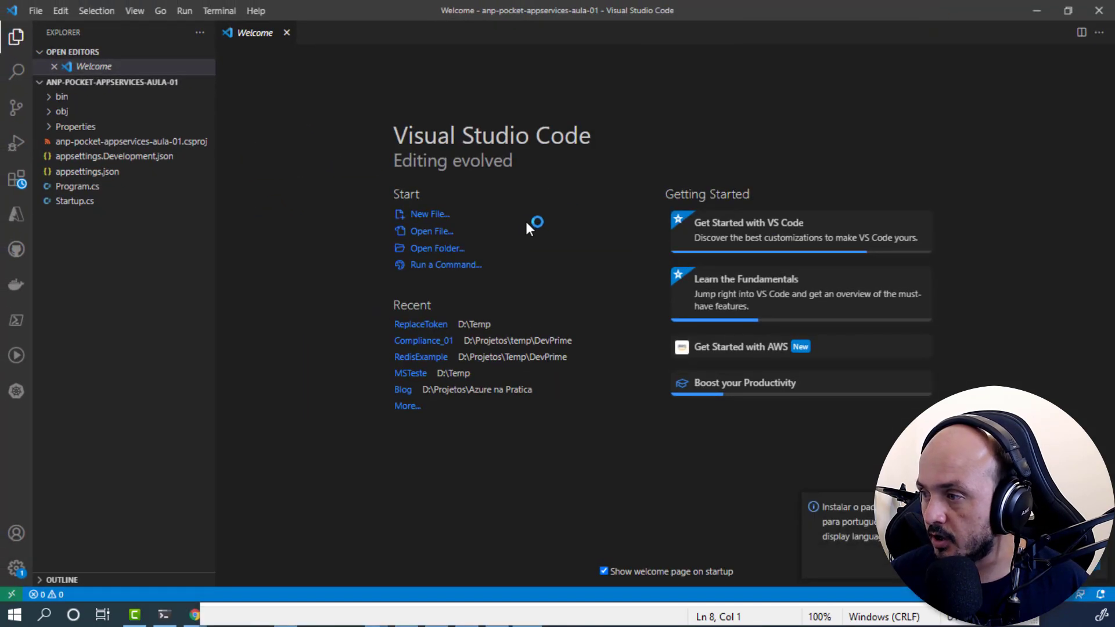
click(87, 203)
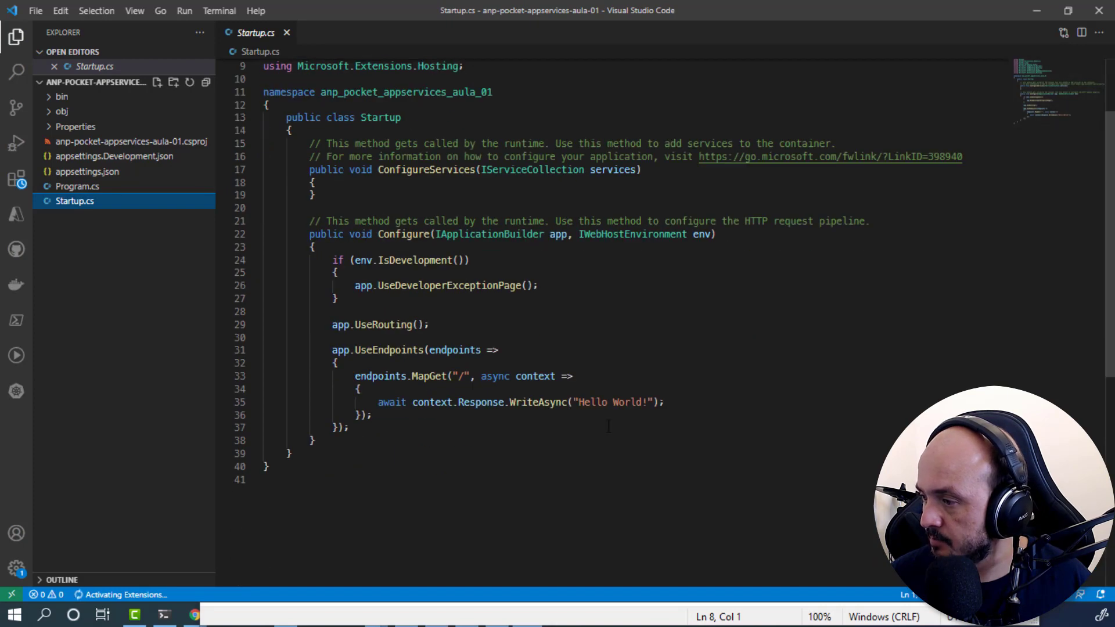
Step: Replace the "Hello World!" text in the WriteAsync call with "Olá pessoal do Azure na Prática" and save Startup.cs
double_click(627, 402)
key(ctrl+Left)
key(ctrl+Left)
key(ctrl+Left)
key(Right)
key(Right)
key(ctrl+shift+Right)
key(ctrl+shift+Right)
key(ctrl+shift+Right)
key(shift+Left)
key(shift+Left)
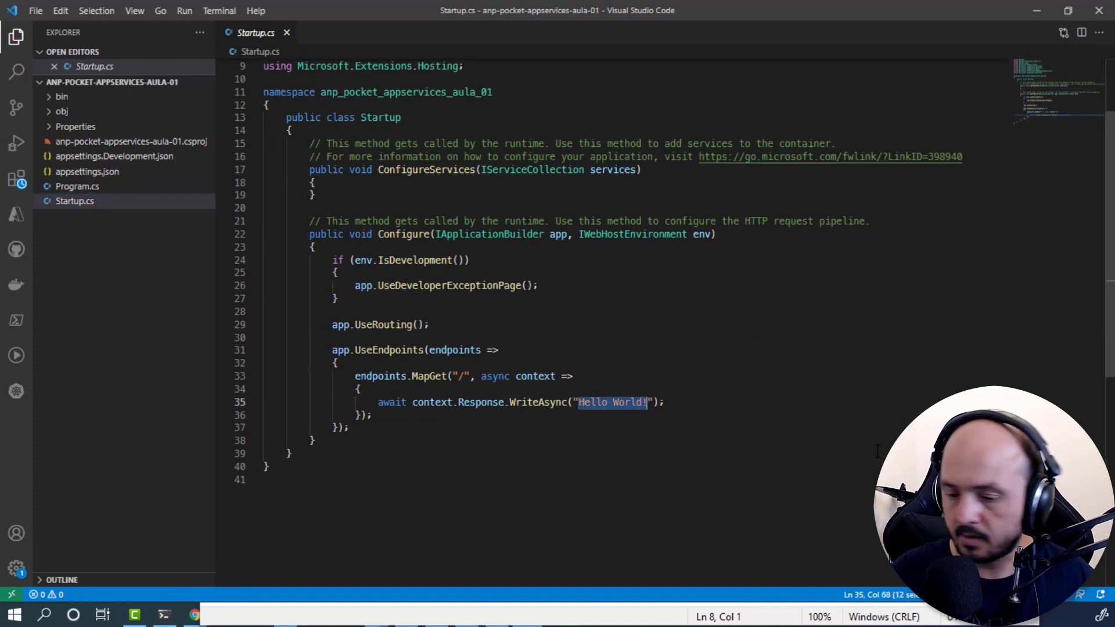
text(Olá pessoal do Azure na Prática)
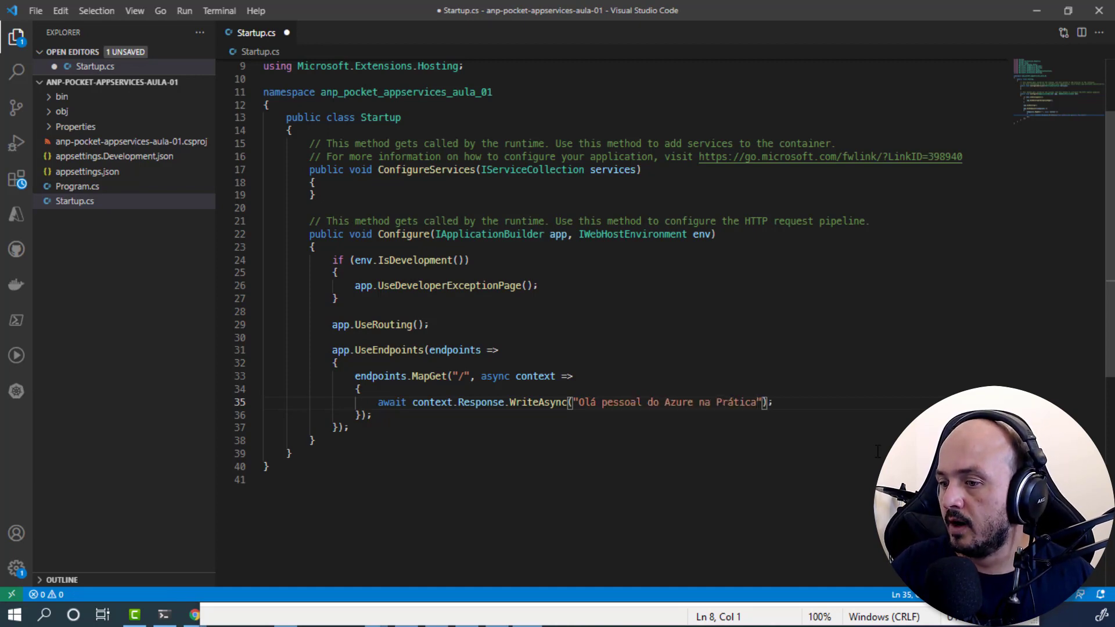
key(ctrl+s)
click(822, 372)
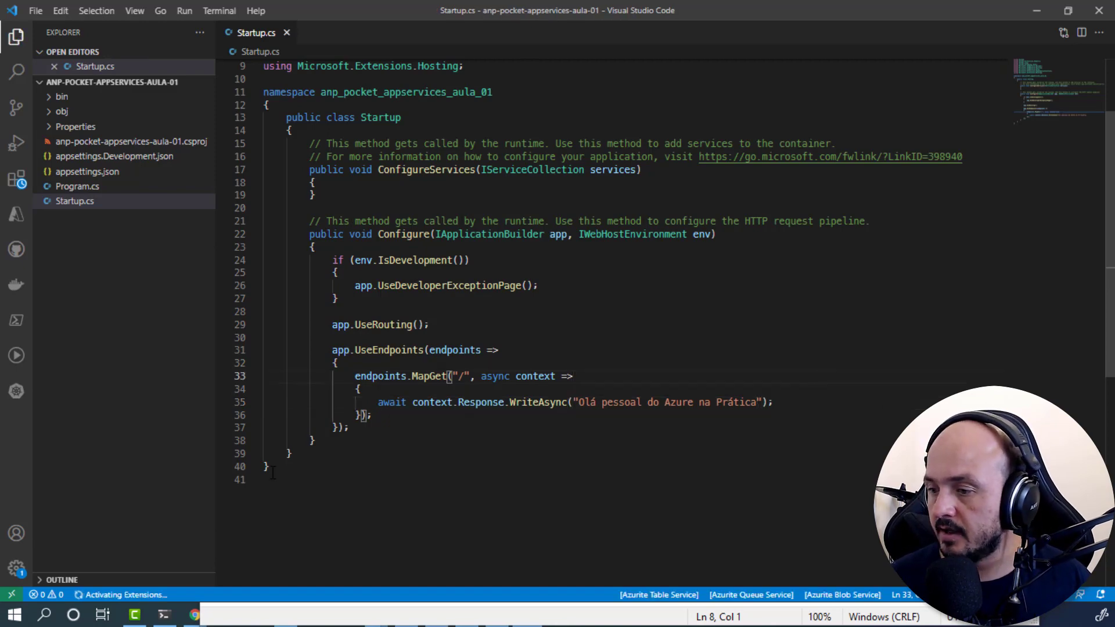
Step: Switch to the terminal and check the cloned repository's pending changes with git status
click(164, 615)
scroll(342, 506, down, 8)
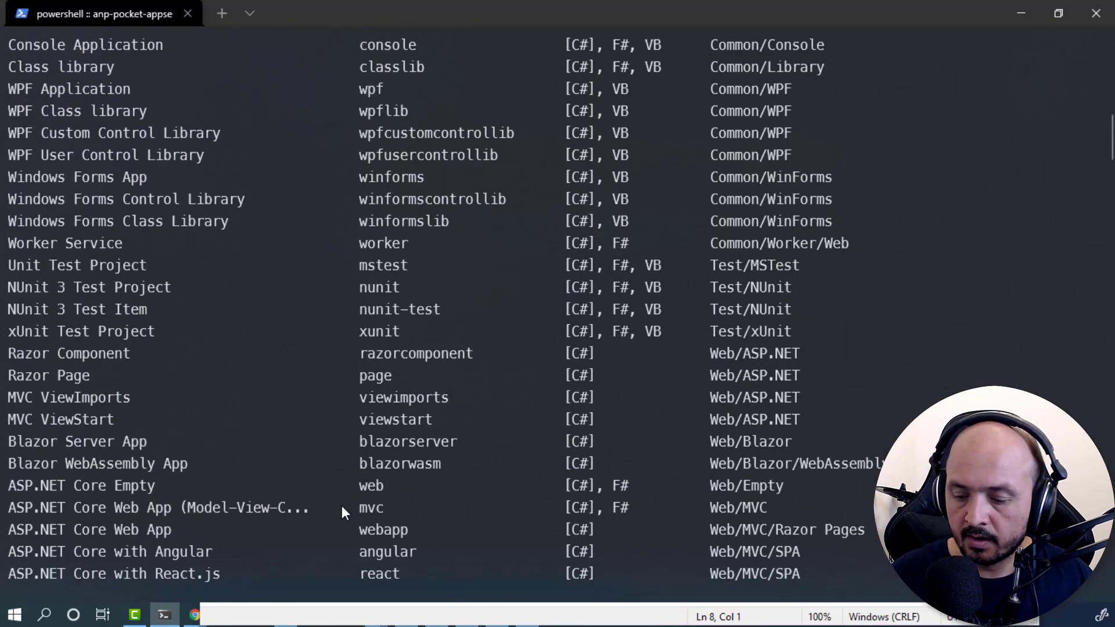
scroll(341, 505, down, 15)
text(git status)
key(Return)
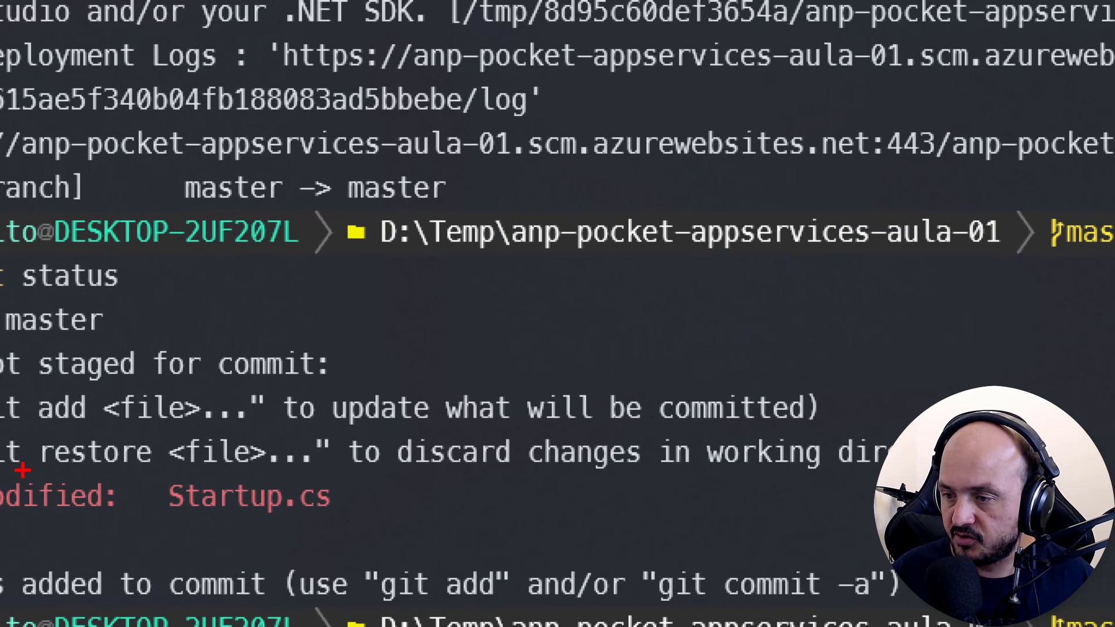
drag(24, 474, 416, 544)
key(Escape)
Step: Stage all changes with git add . and commit them with the message "Adicionado frase na página inicial"
text(git add.)
key(Return)
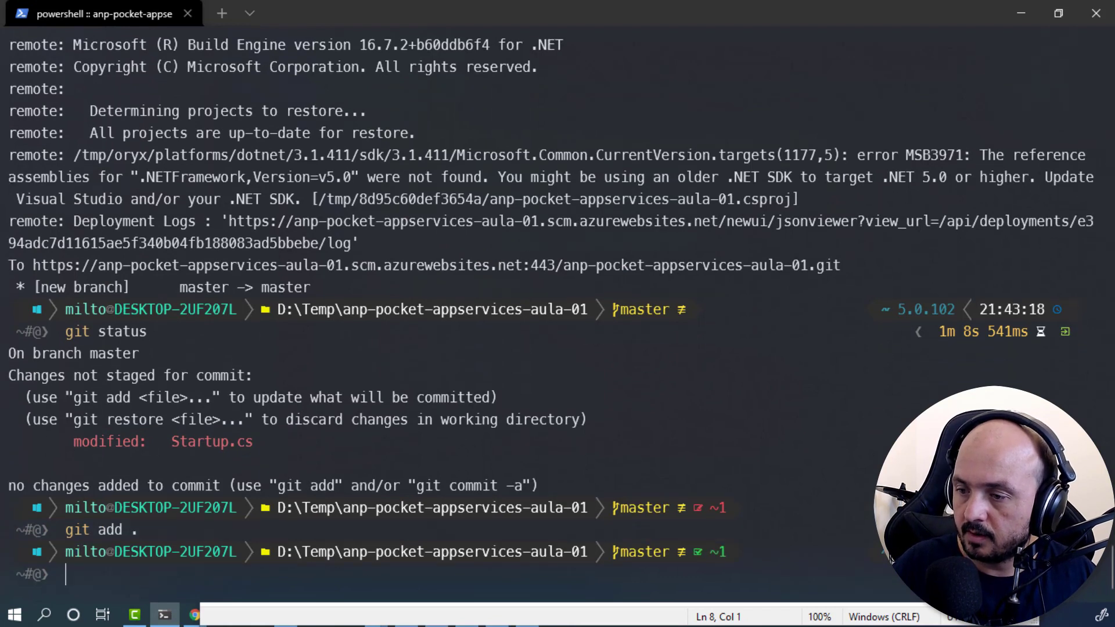
text(git commit -m)
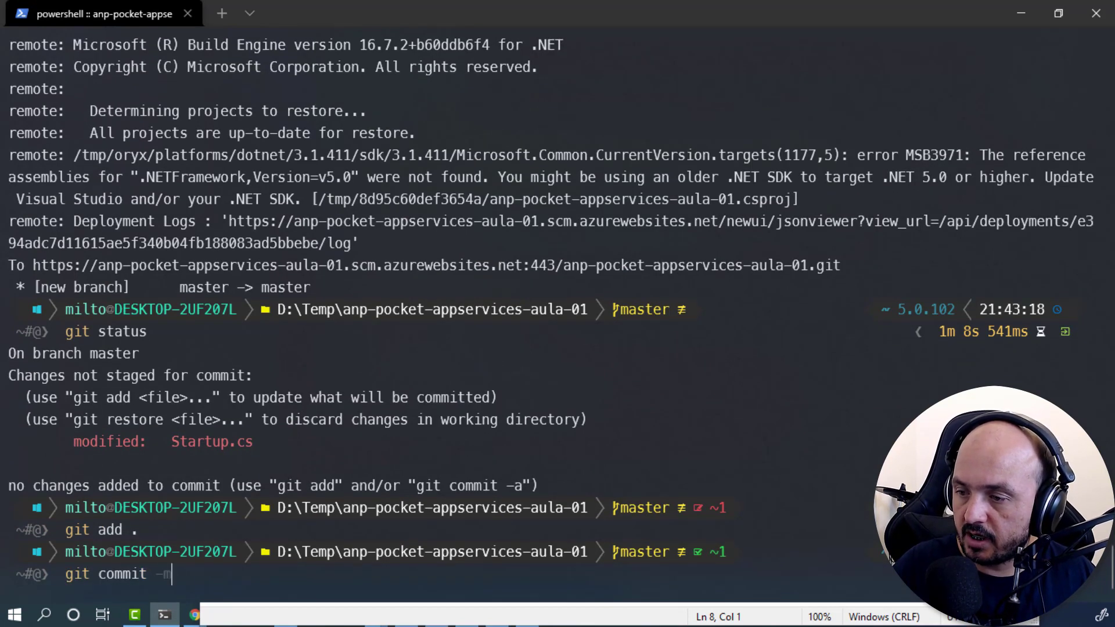
text( "Adicionado frase no)
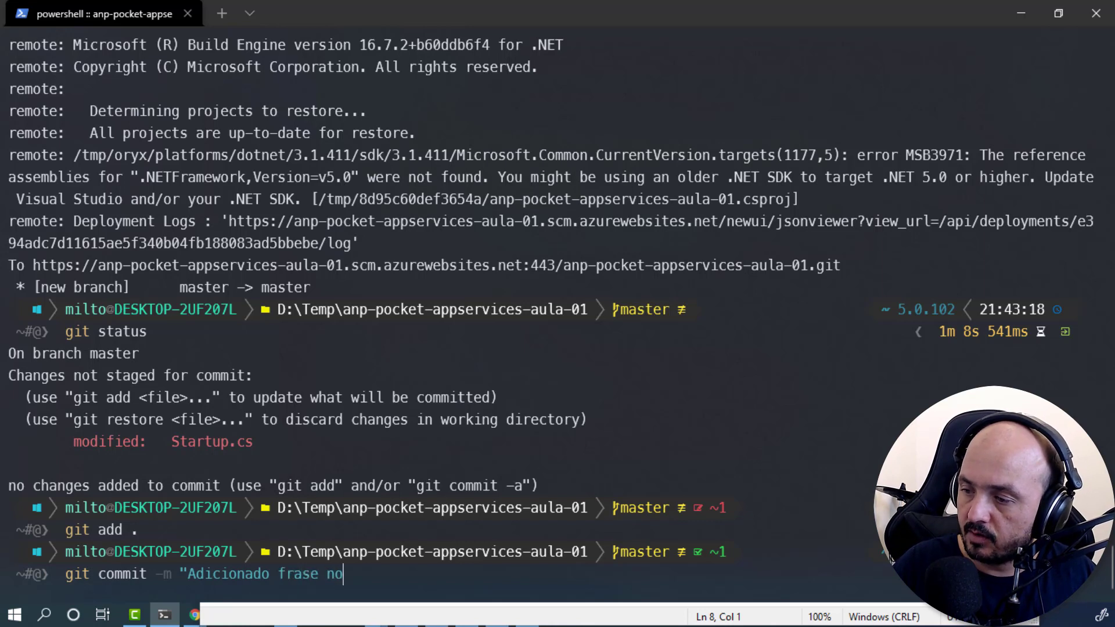
key(BackSpace)
key(BackSpace)
key(BackSpace)
key(BackSpace)
text(página i)
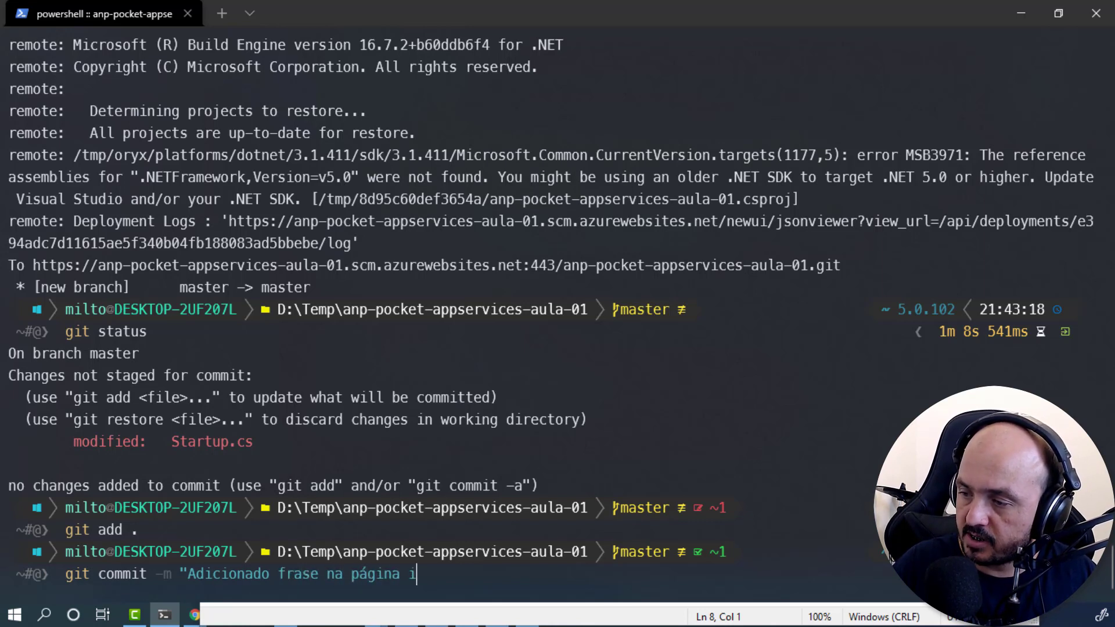
text(nicial)
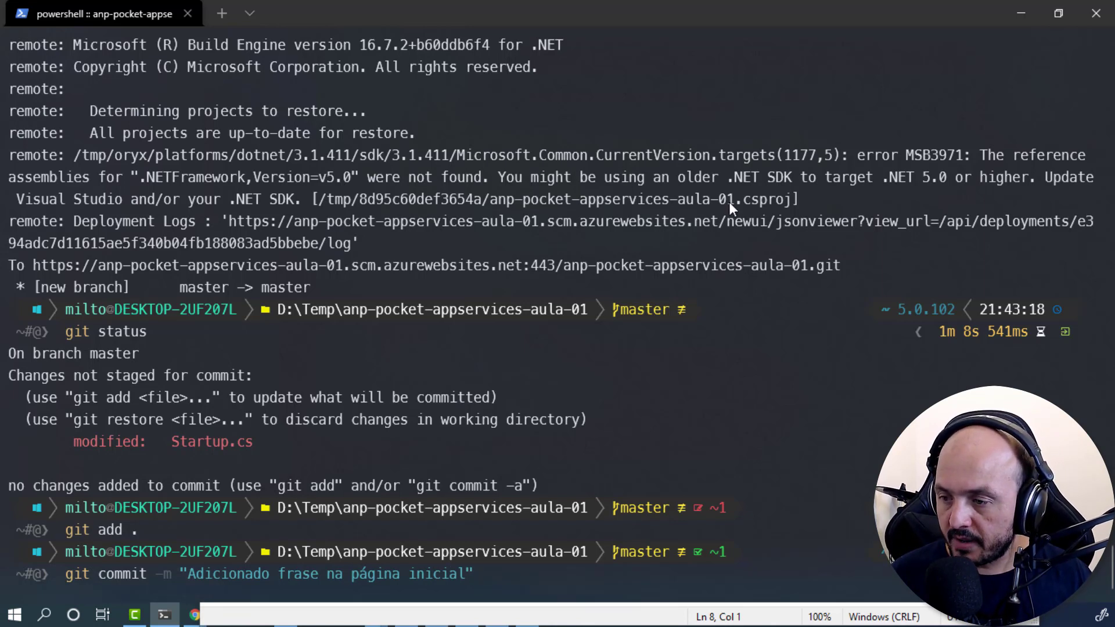
key(Return)
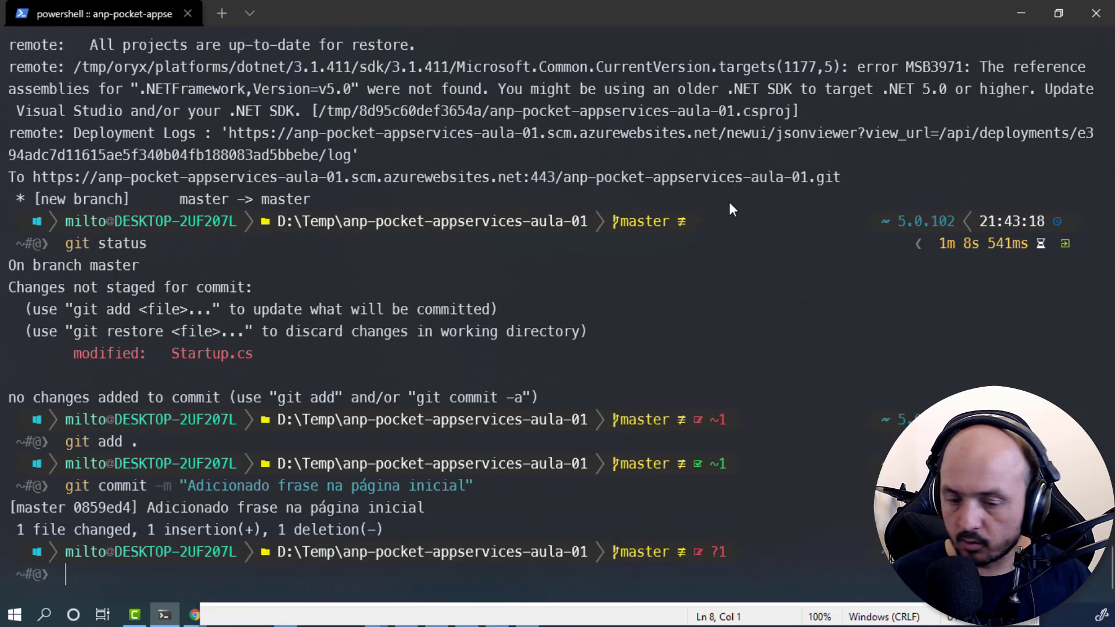
Step: Push the commit with git push origin master and review the remote build output
text(git push origin master)
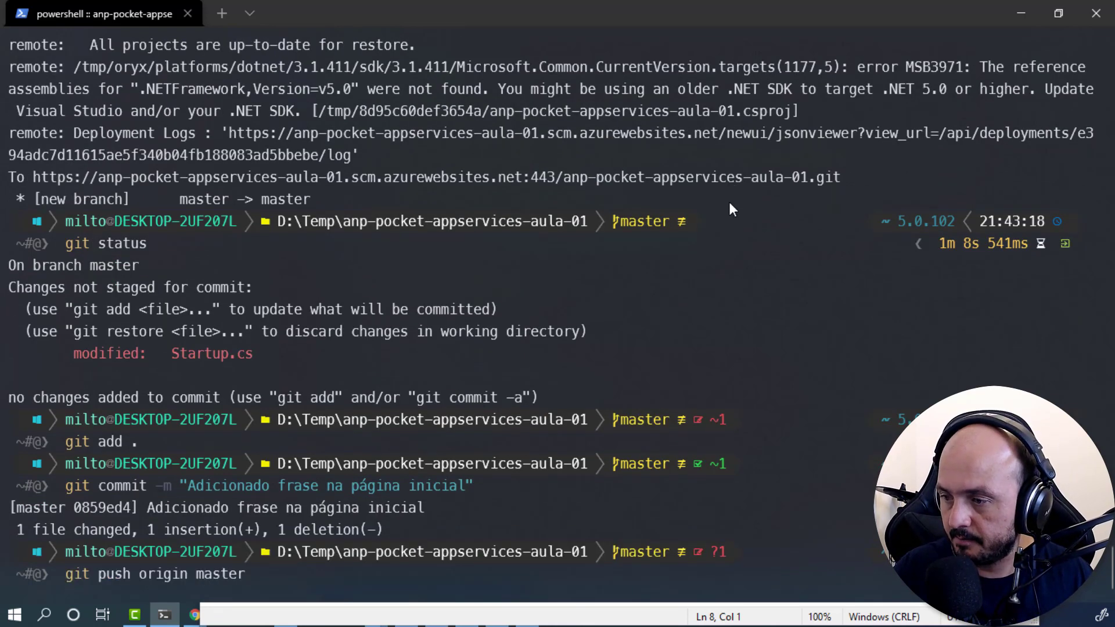
key(Return)
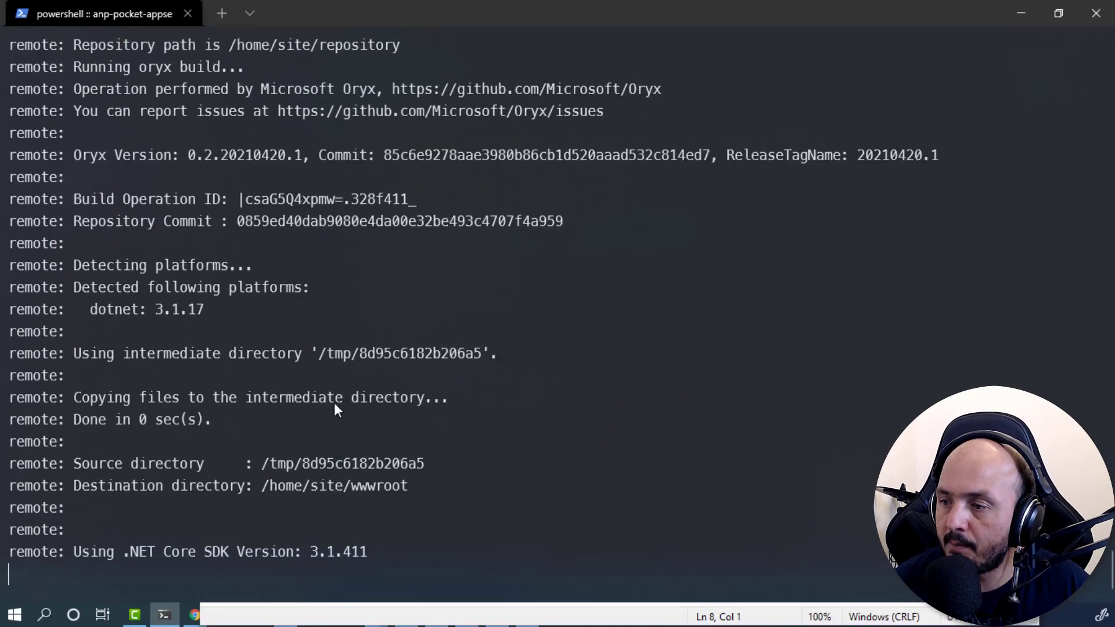
scroll(156, 378, up, 2)
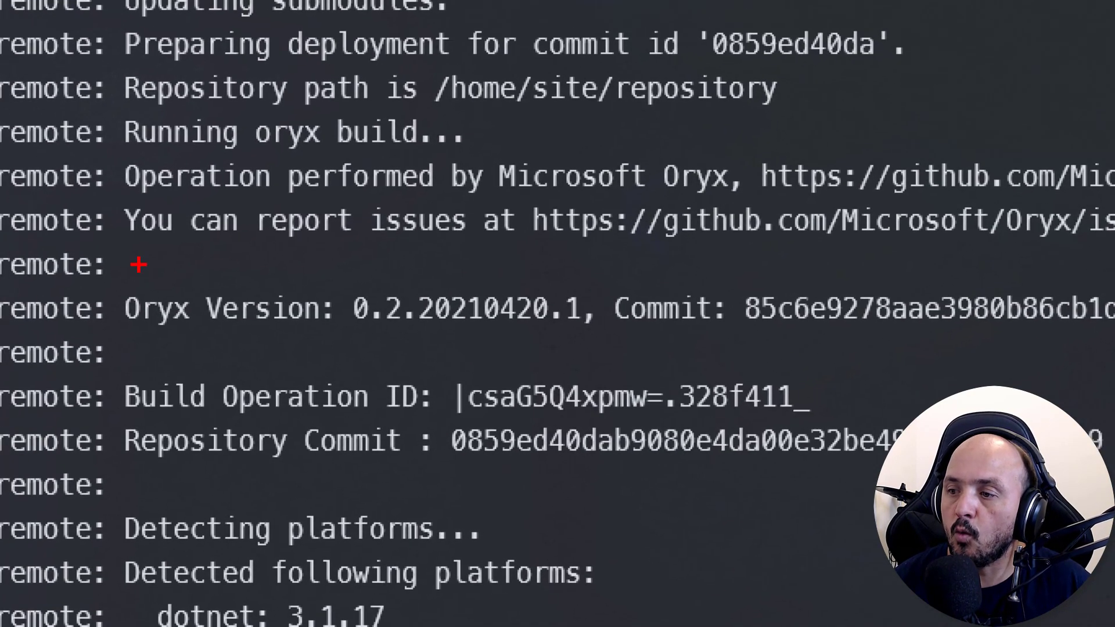
Step: Examine the Oryx version and detected platforms in the push output, and check the commit's status in the portal's Deployment Center logs
mouse_move(90, 273)
mouse_down()
mouse_move(179, 331)
mouse_move(341, 344)
mouse_up()
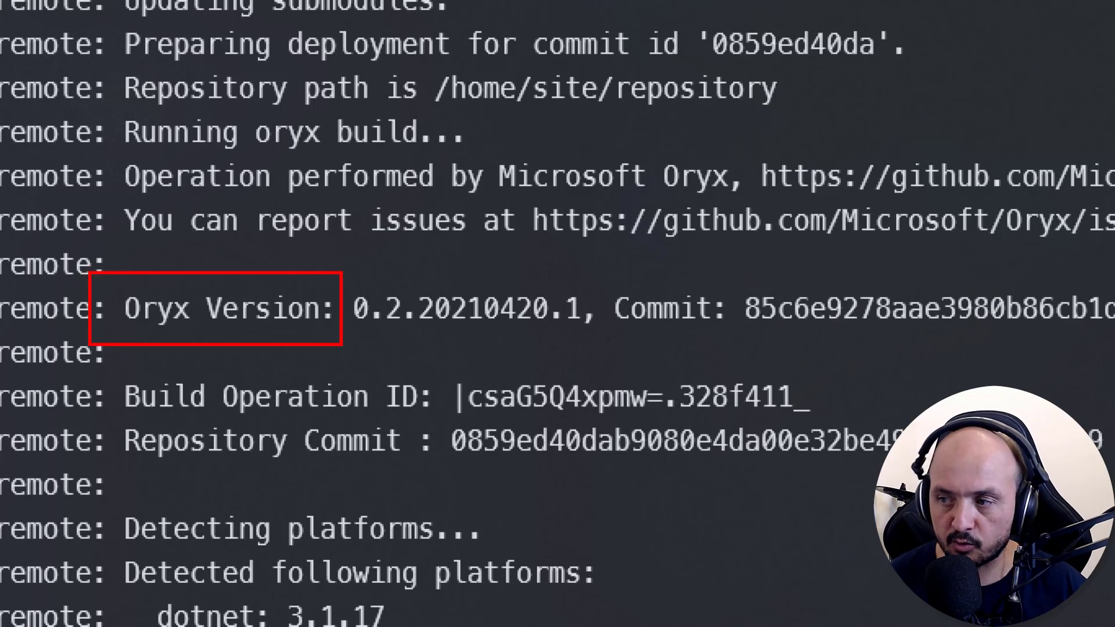
drag(128, 335, 77, 442)
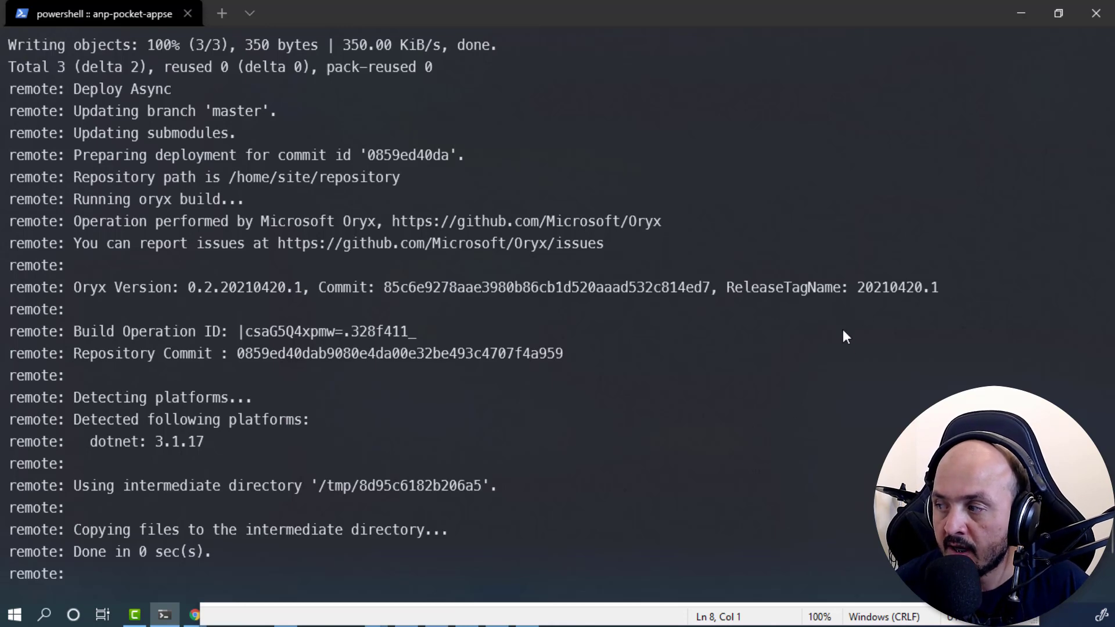
click(1020, 12)
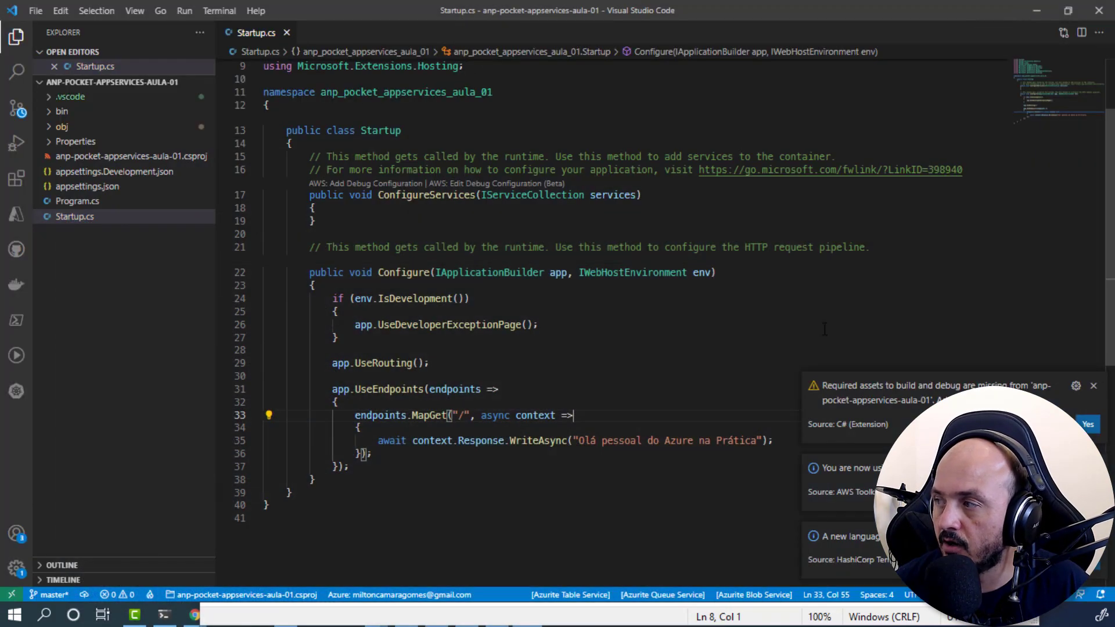
click(1033, 9)
click(1019, 9)
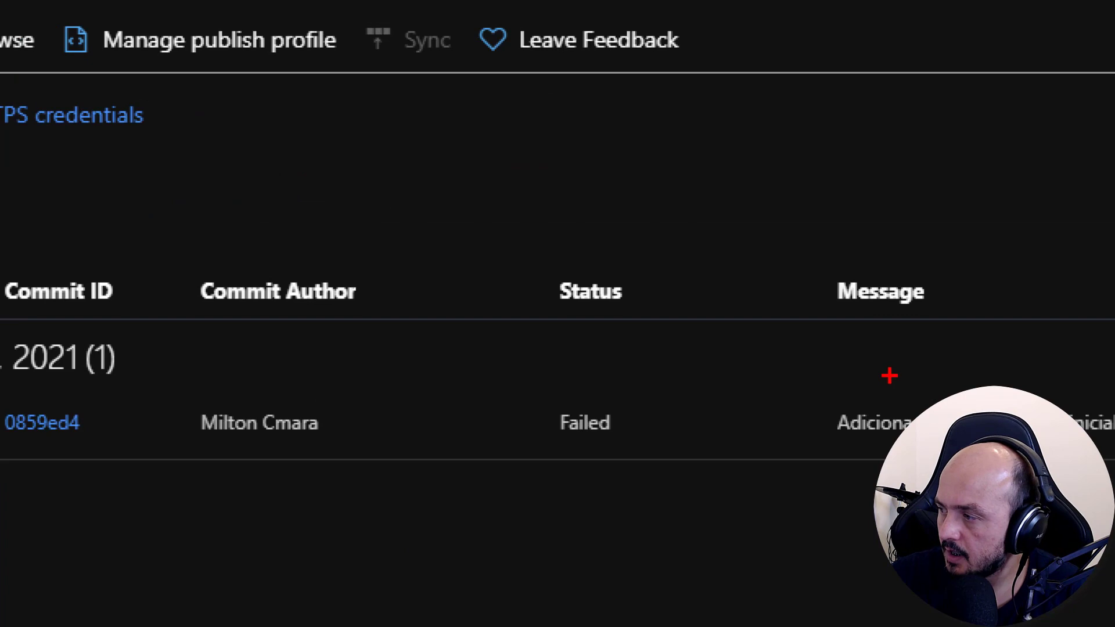
drag(778, 392, 1038, 460)
drag(521, 406, 671, 443)
key(Escape)
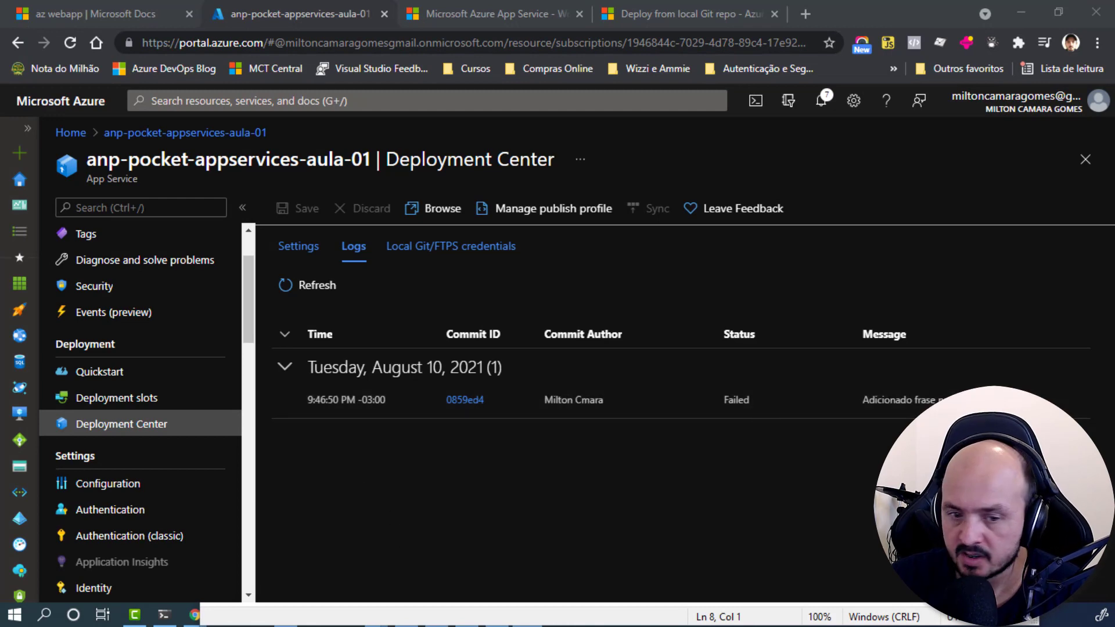
Step: Switch to Visual Studio Code and inspect the TargetFramework value in anp-pocket-appservices-aula-01.csproj
key(alt+Tab)
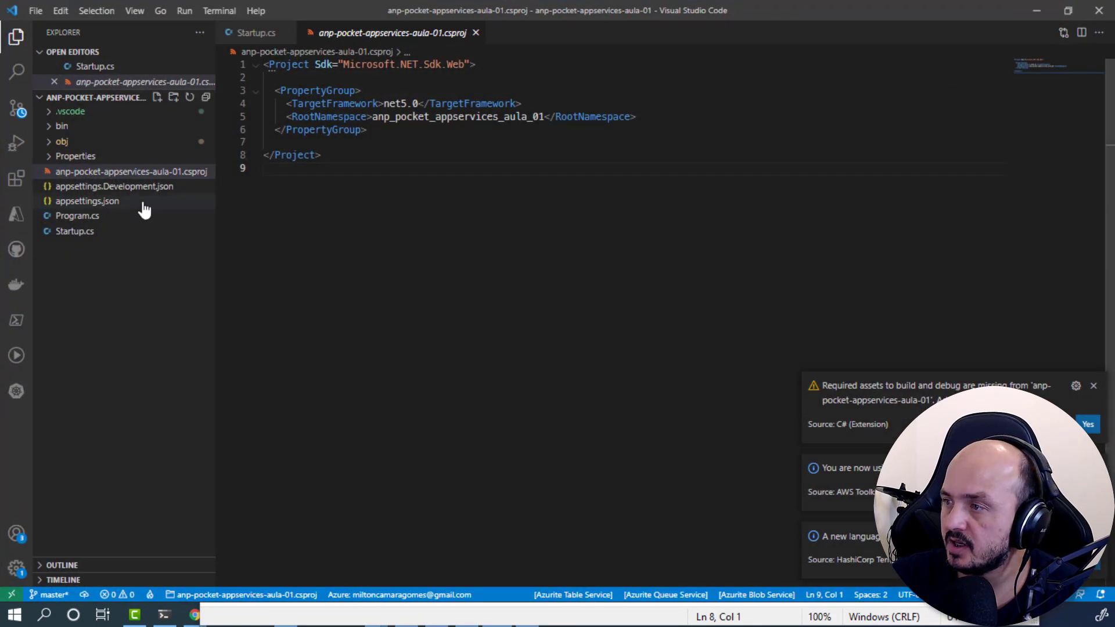
key(ctrl+1)
click(399, 101)
drag(328, 87, 466, 126)
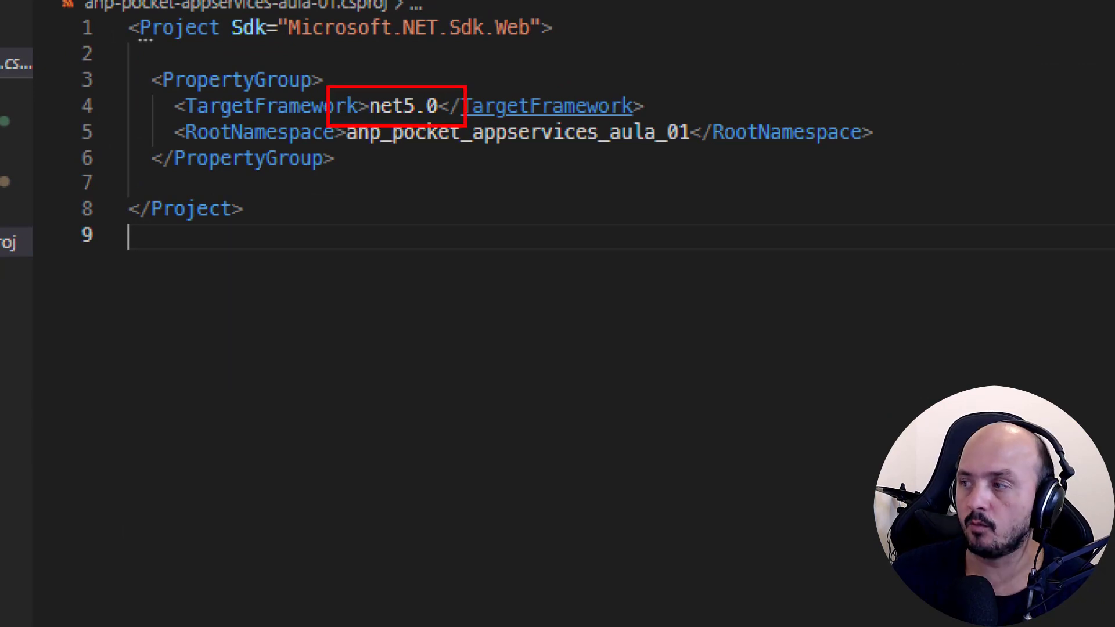
Step: Return to the Azure portal, open the App Service's configuration general settings and examine the .NET stack's minor version
click(1015, 13)
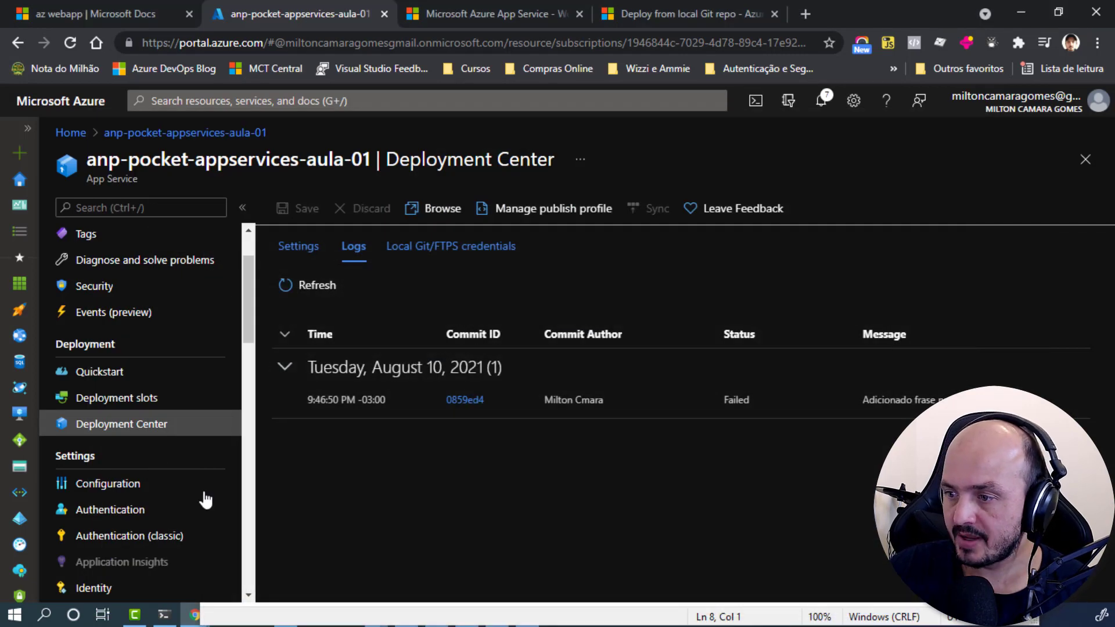
click(131, 487)
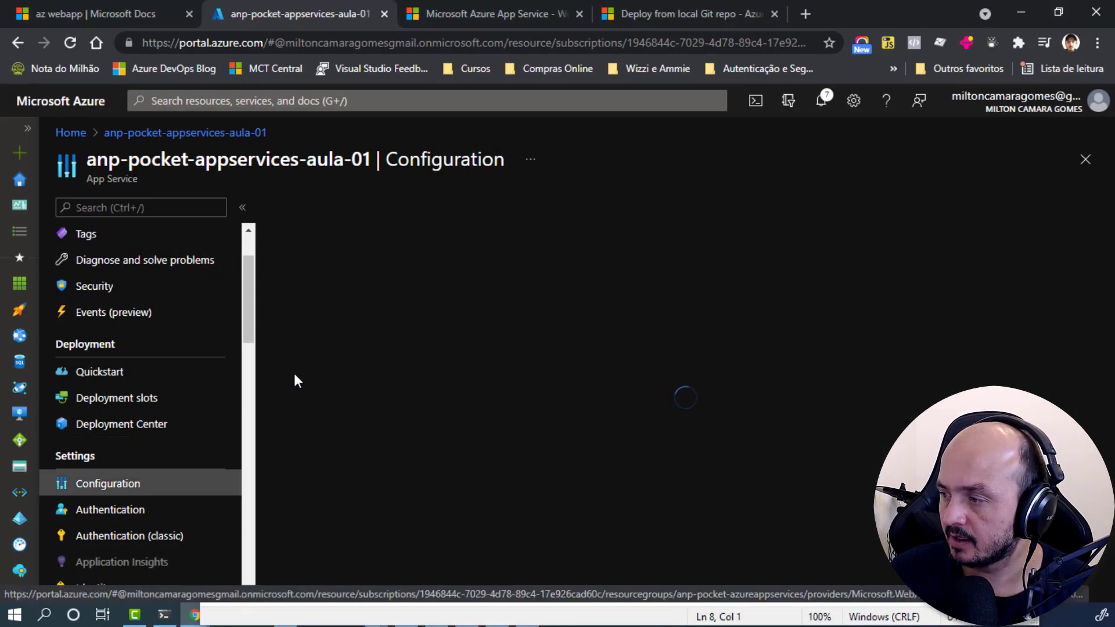
click(450, 246)
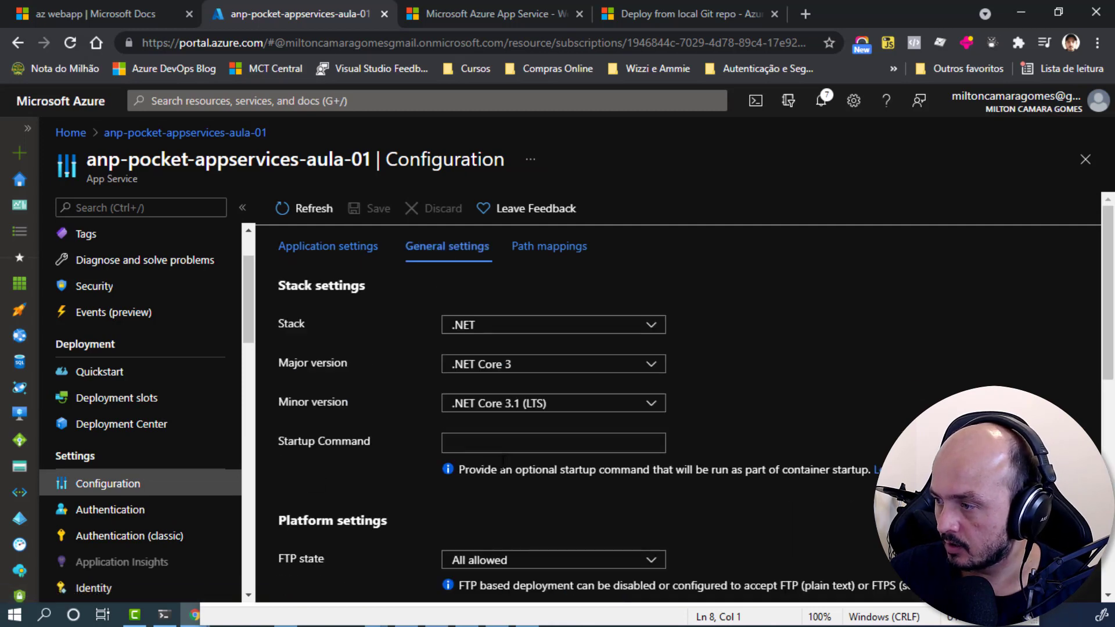
key(ctrl+1)
click(305, 377)
drag(238, 374, 713, 447)
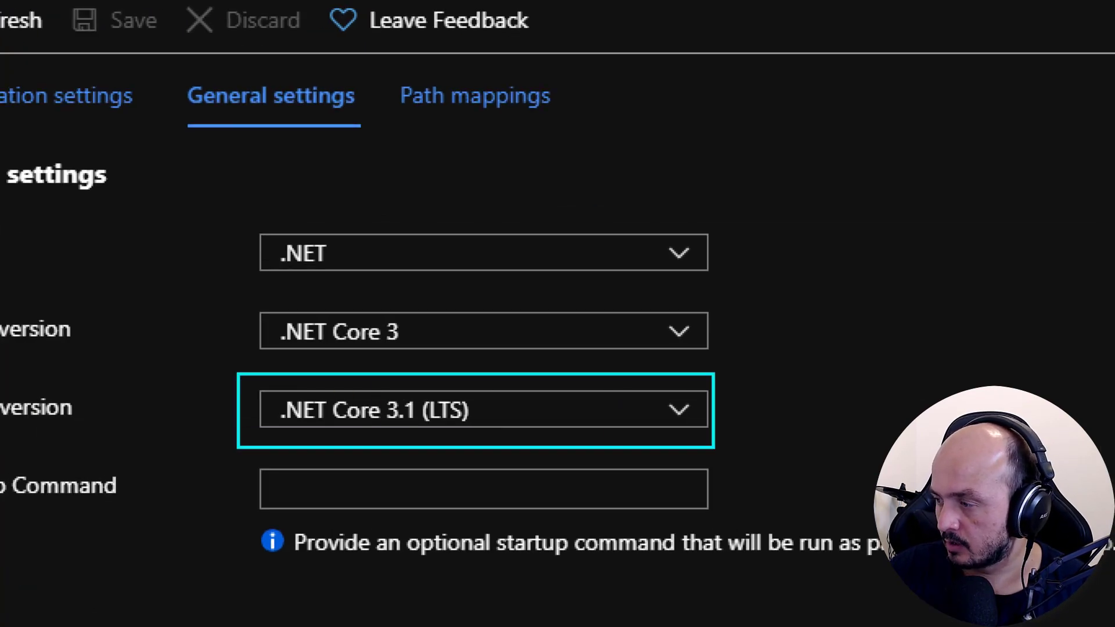
key(Escape)
Step: Set the stack's major version to .NET 5 in the general settings and save the configuration
click(515, 409)
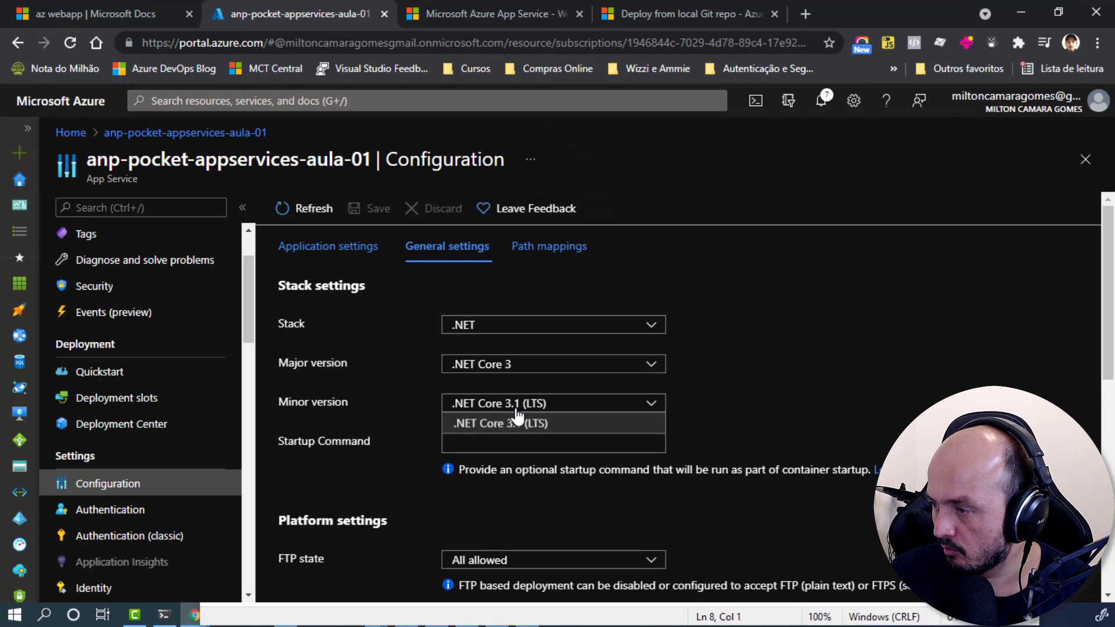
click(506, 366)
click(489, 406)
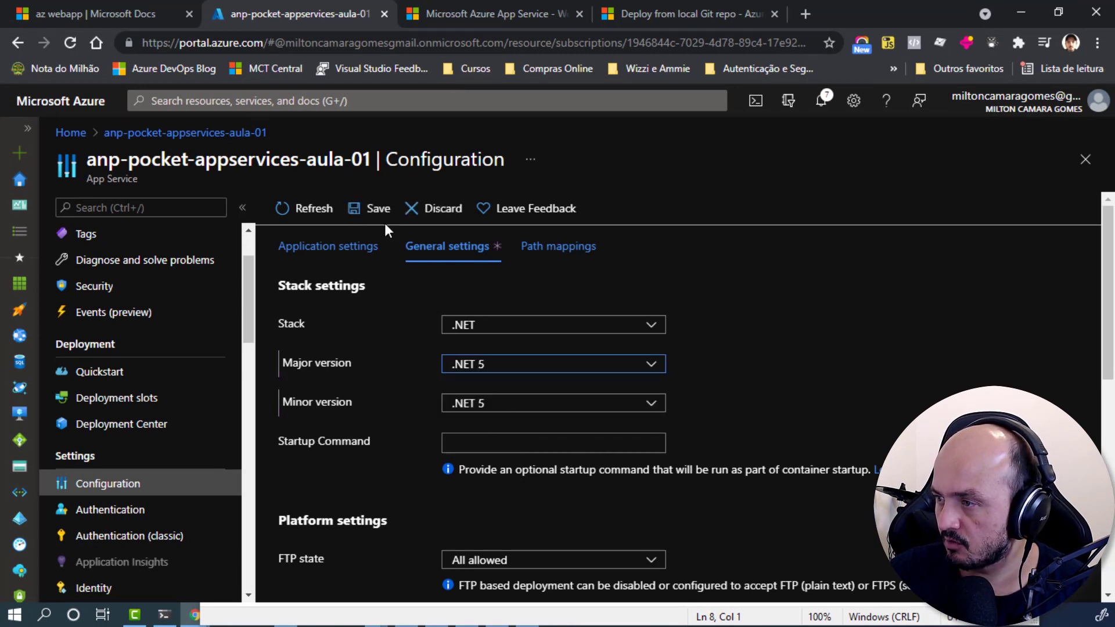
click(375, 209)
click(325, 305)
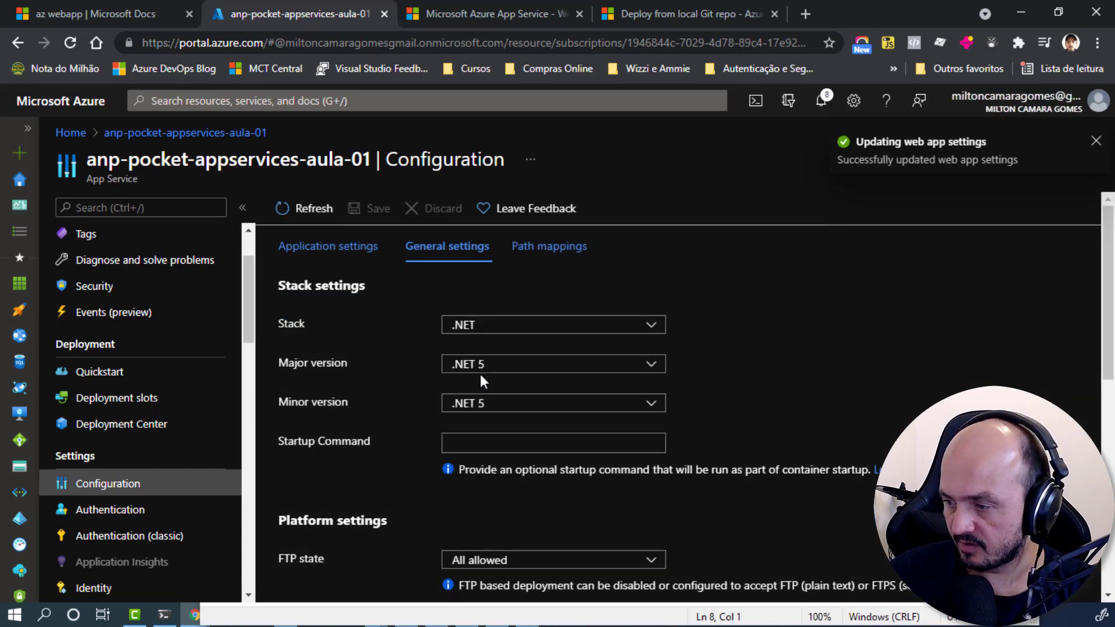
Step: Switch to Visual Studio Code, append " - V1" to the WriteAsync text in Startup.cs and save the file
key(alt+Tab)
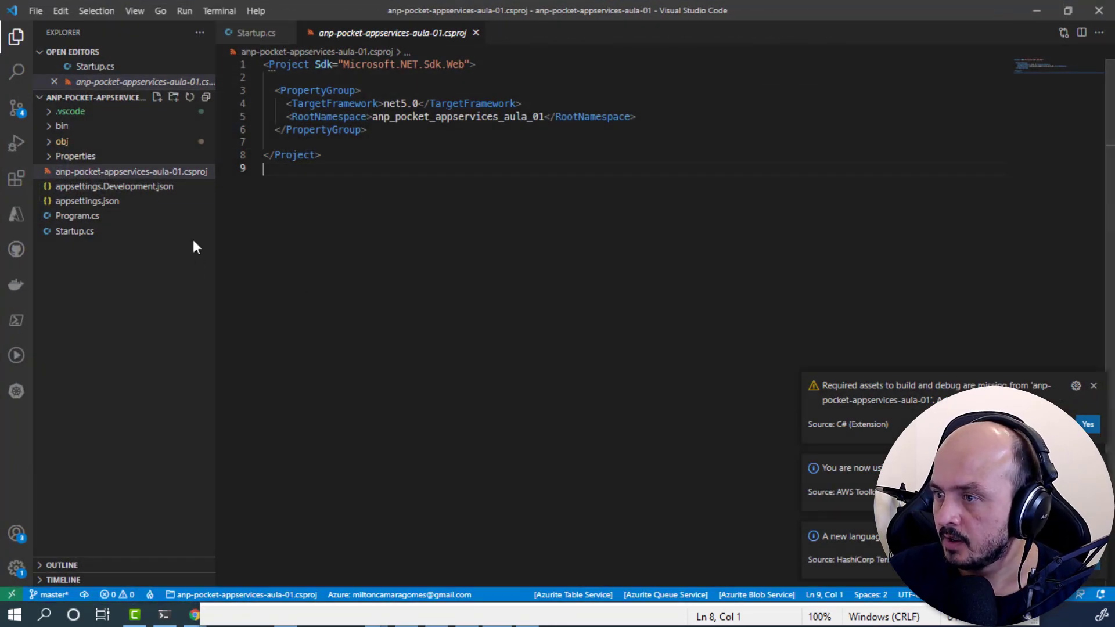
click(112, 222)
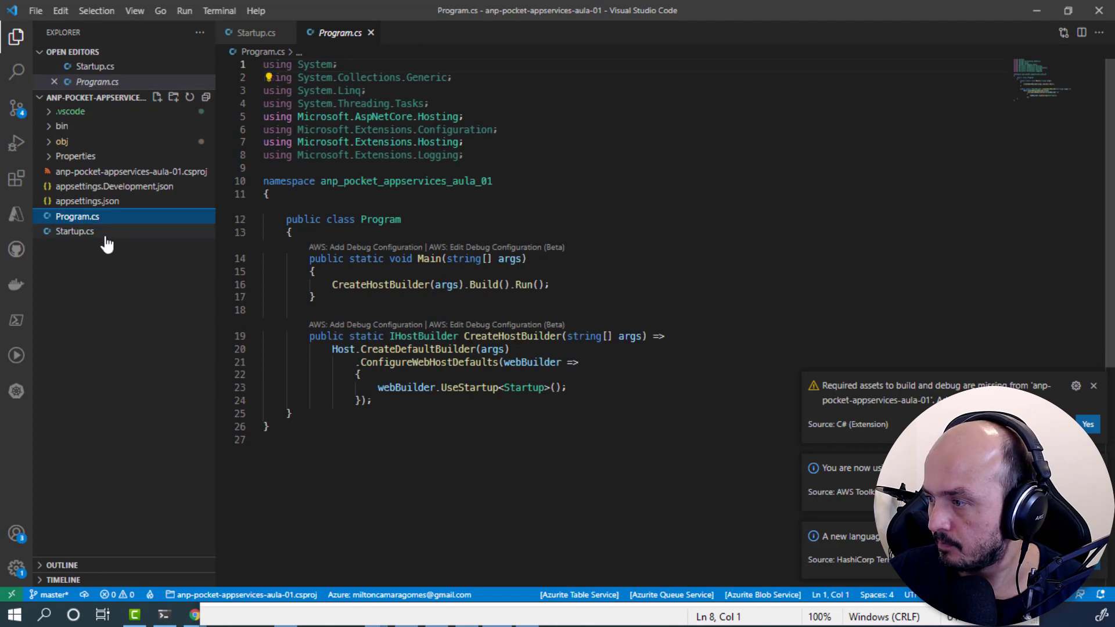
click(109, 232)
click(756, 441)
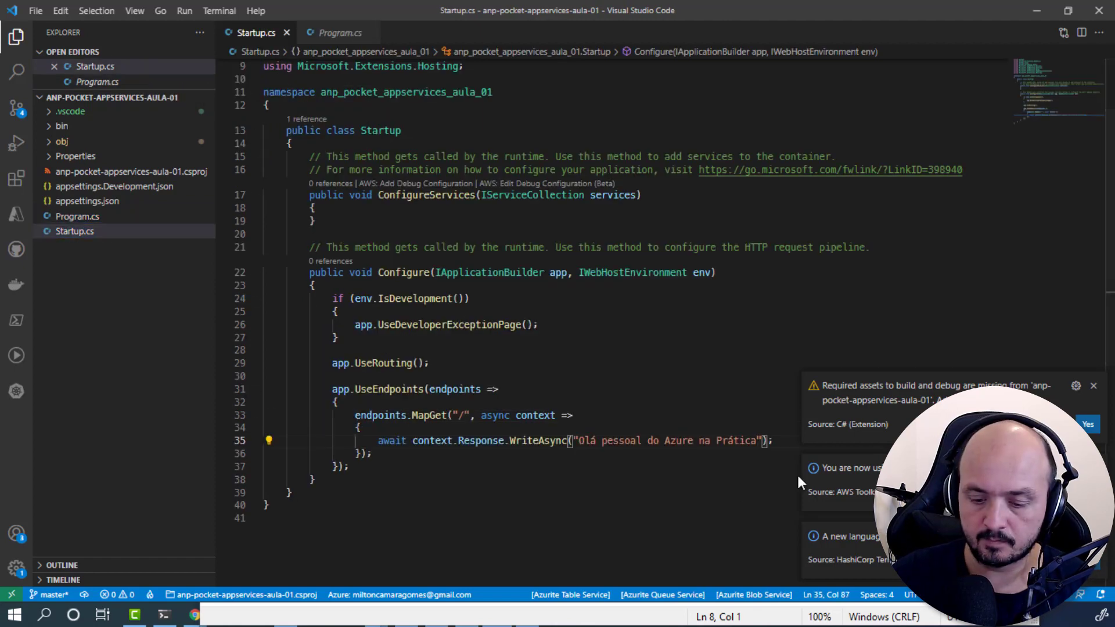
text(- V1)
key(ctrl+s)
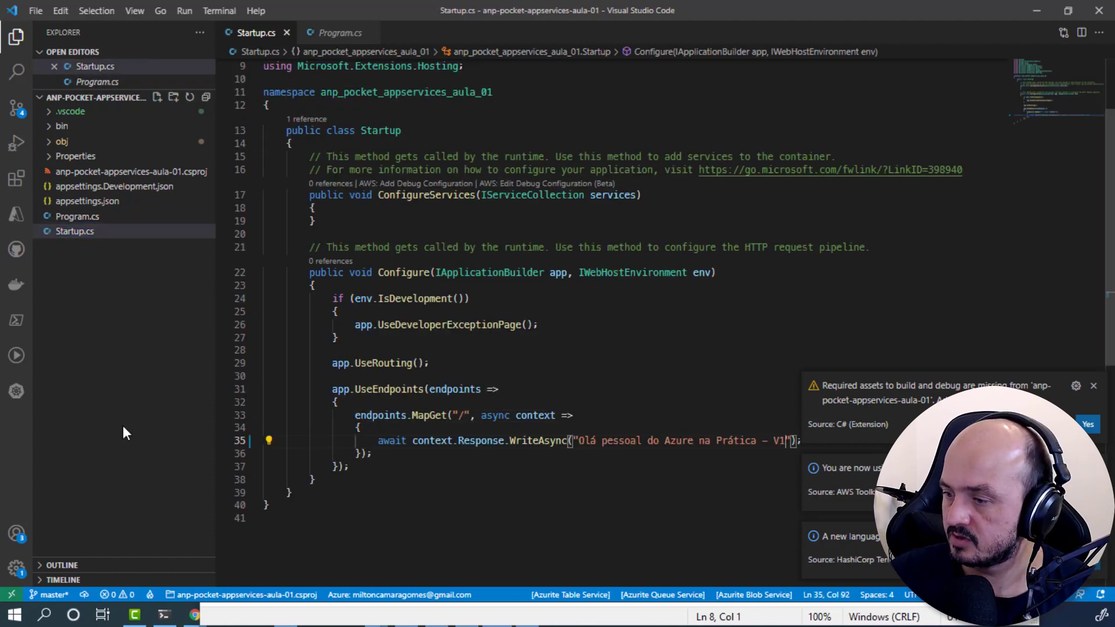
Step: In the terminal, stage all changes with git add . and commit them with the message "Adicionado frase na página inicial v1"
click(161, 617)
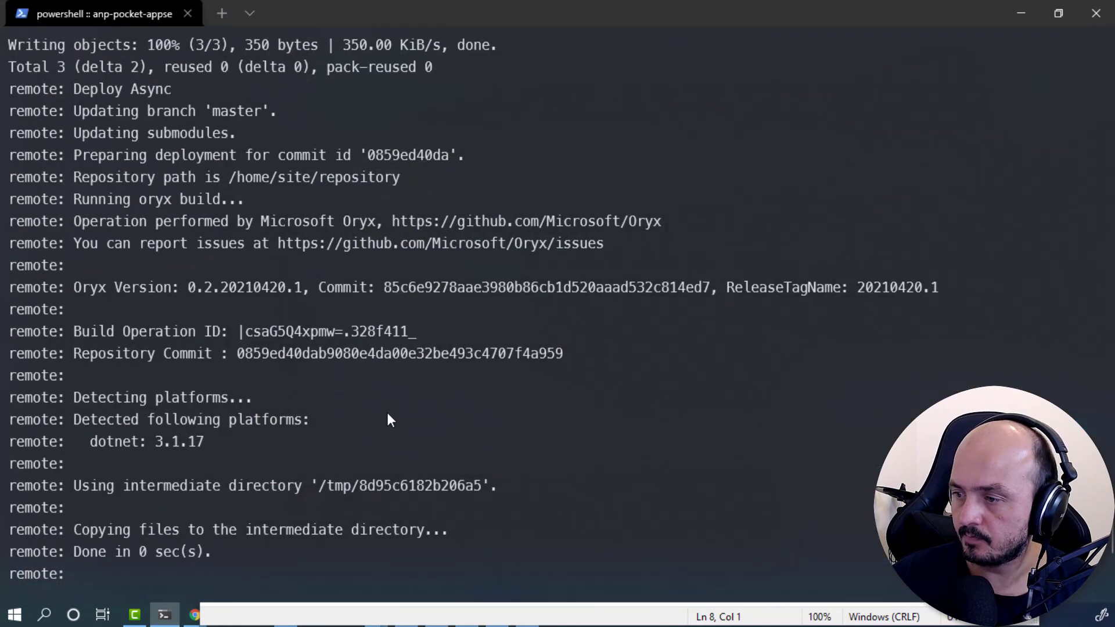
key(Up)
key(Up)
key(Up)
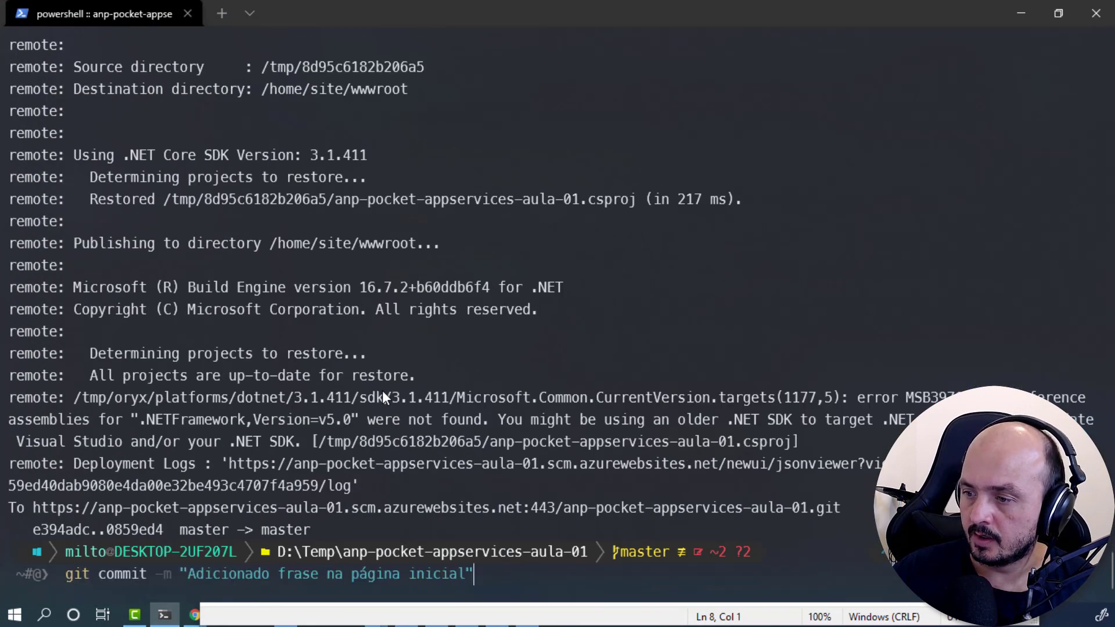
key(Return)
text(git push origin master)
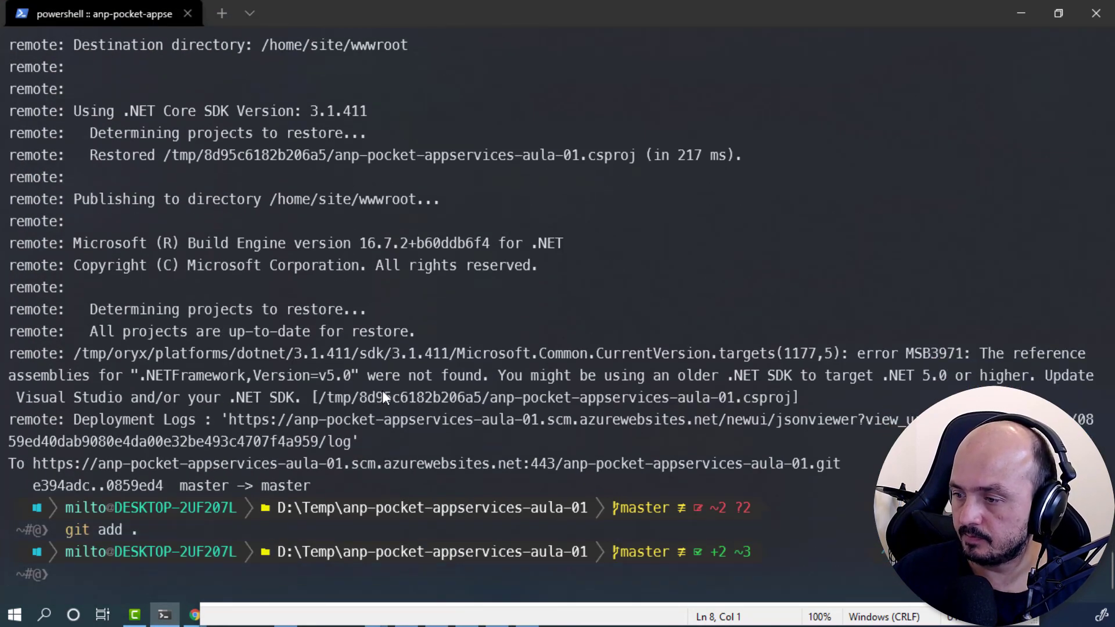
key(Up)
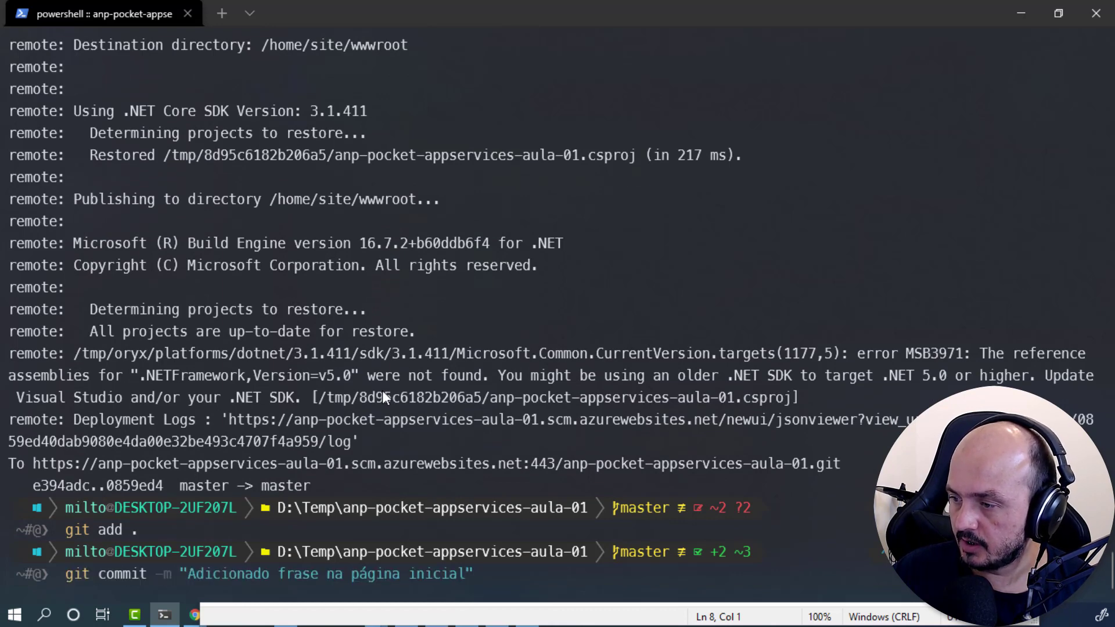
key(Left)
text(v1)
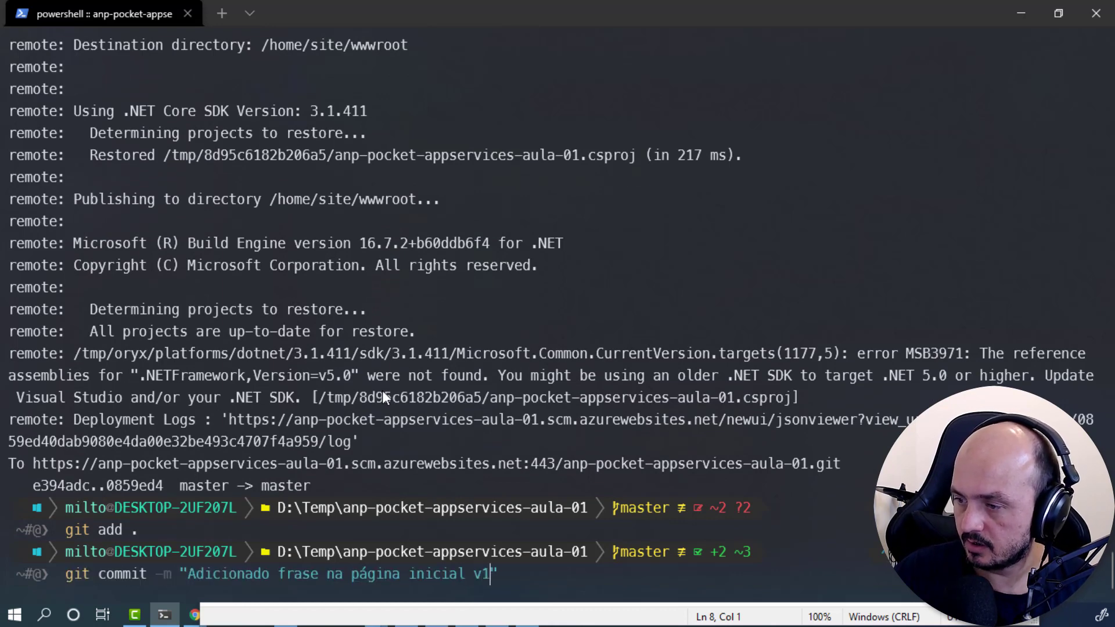
key(Return)
Step: Push the v1 commit to the App Service repository with git push origin master
key(Up)
key(Up)
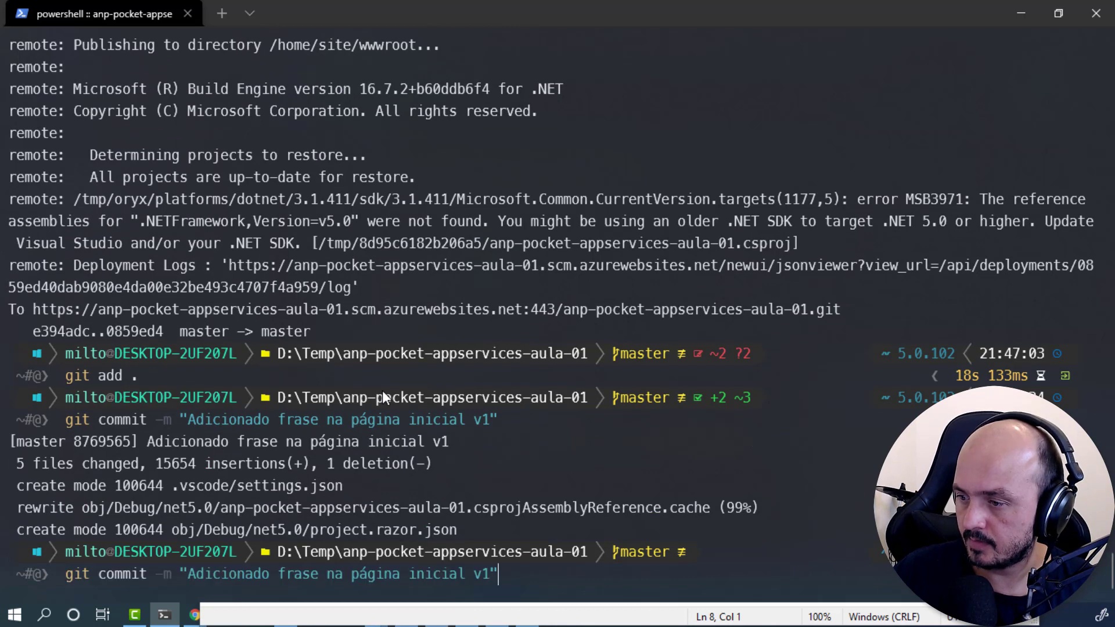
key(Up)
key(Return)
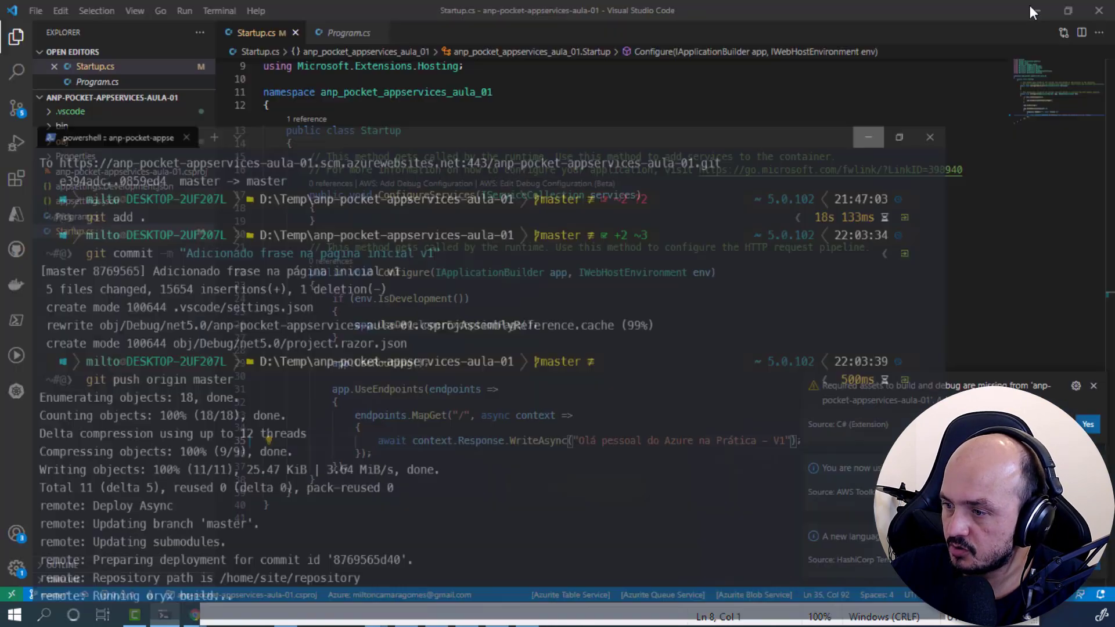
Step: Return to the Azure portal and check the v1 commit's status and message in the Deployment Center logs
click(1030, 5)
click(1036, 11)
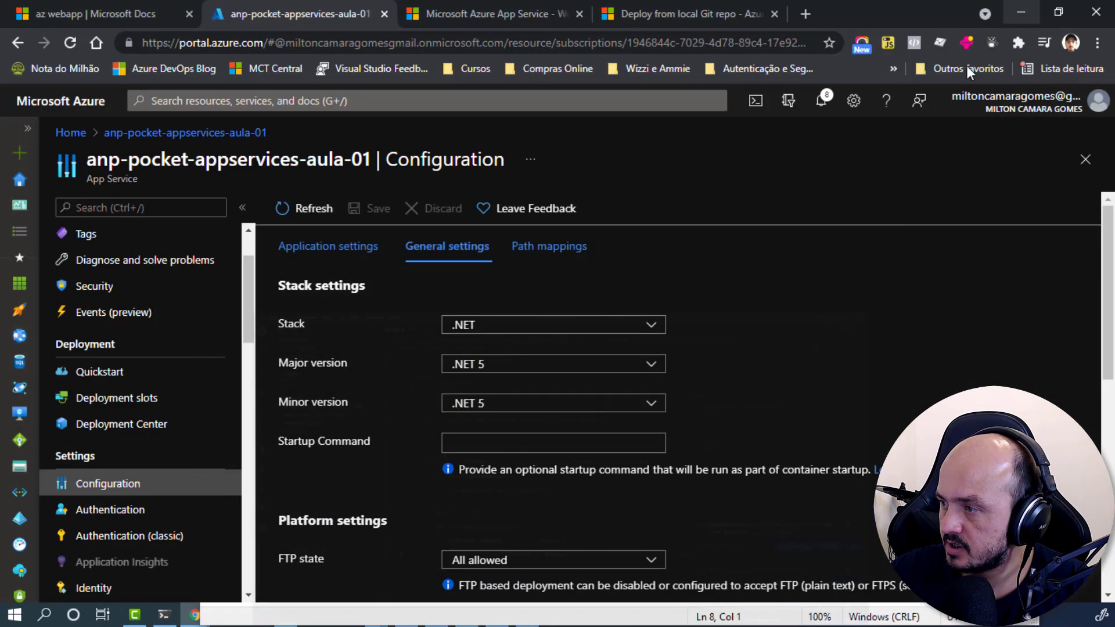
click(124, 428)
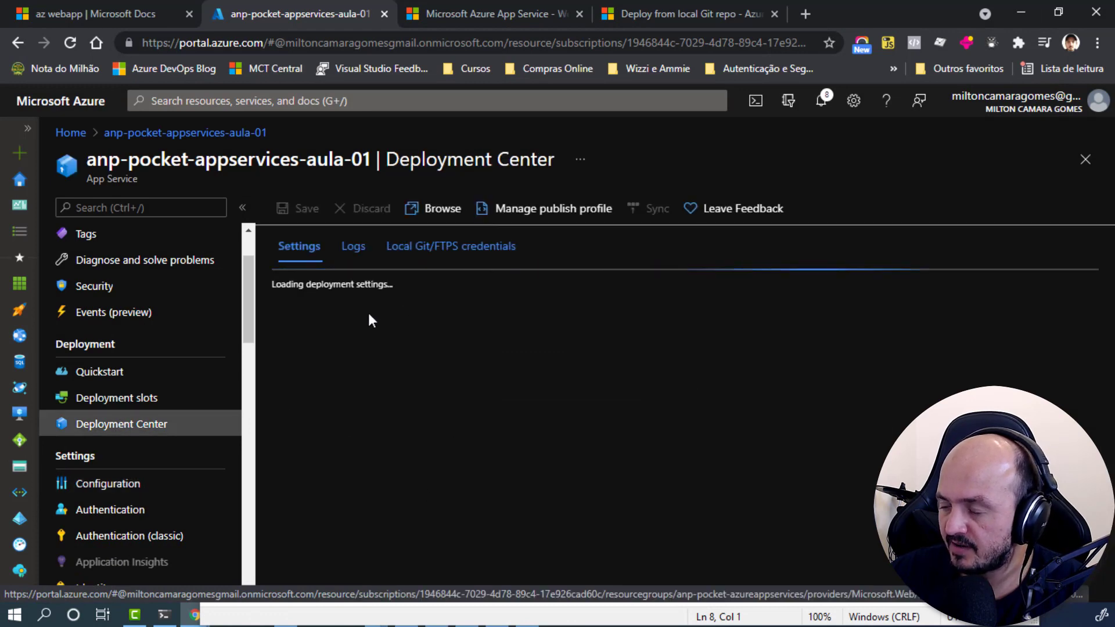
click(353, 246)
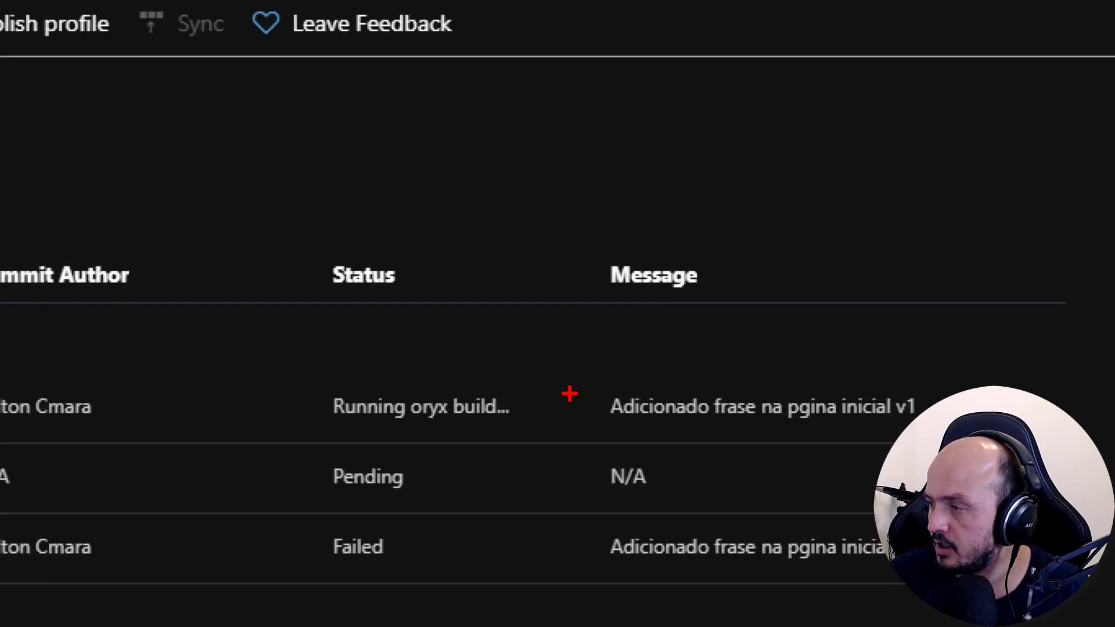
drag(666, 418, 981, 431)
drag(589, 418, 424, 492)
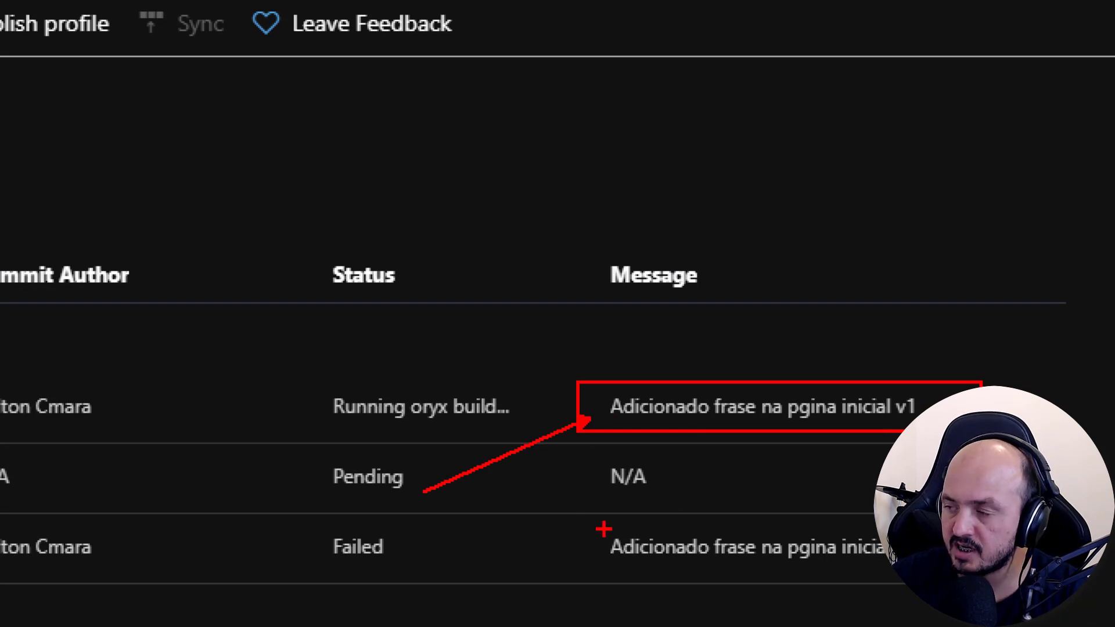
key(Escape)
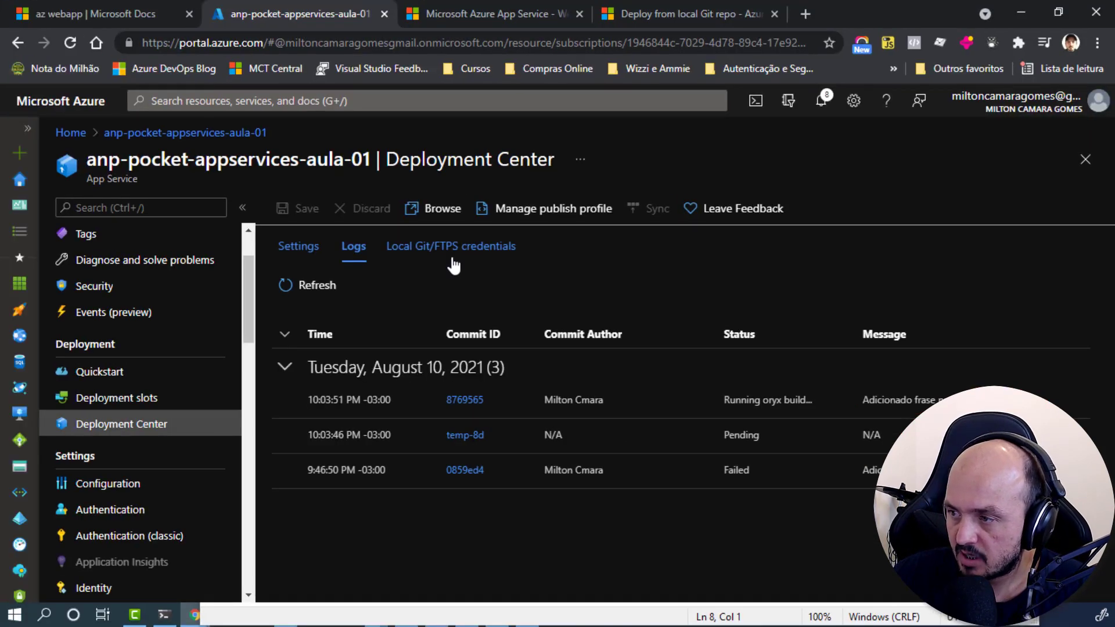
Step: Follow the remote build output in the terminal until the push ends, and refresh the Deployment Center logs in between
click(163, 615)
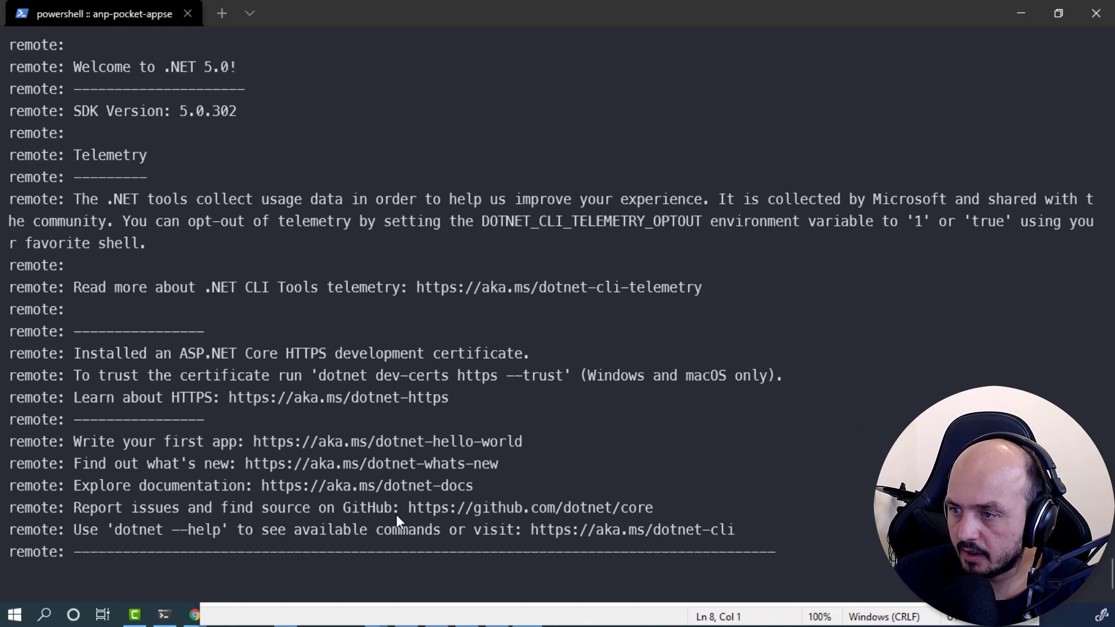
click(1013, 15)
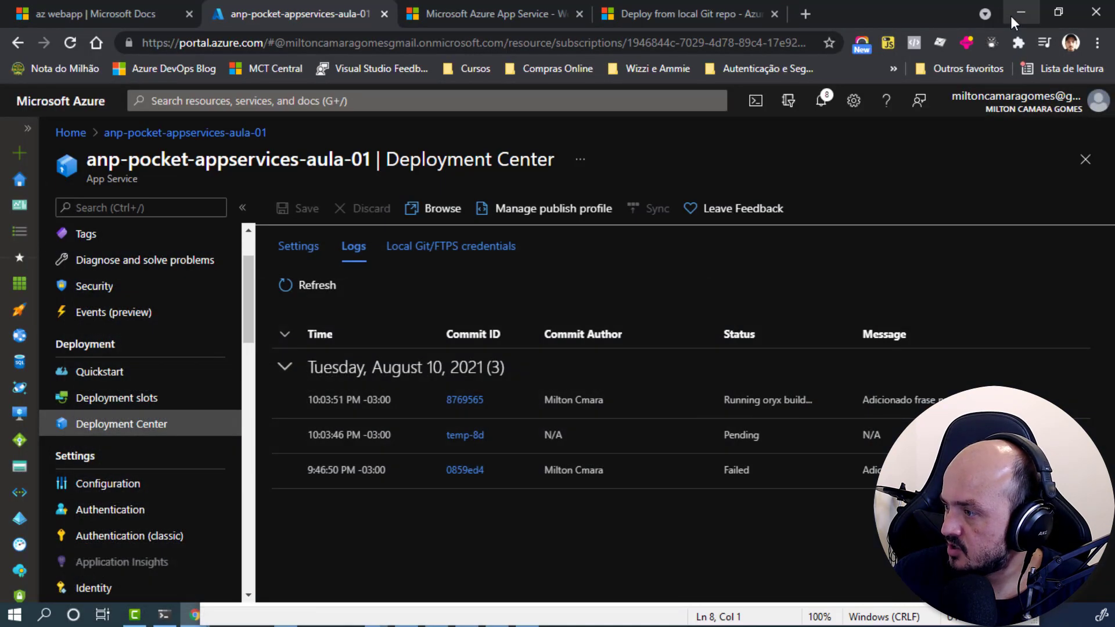
click(287, 285)
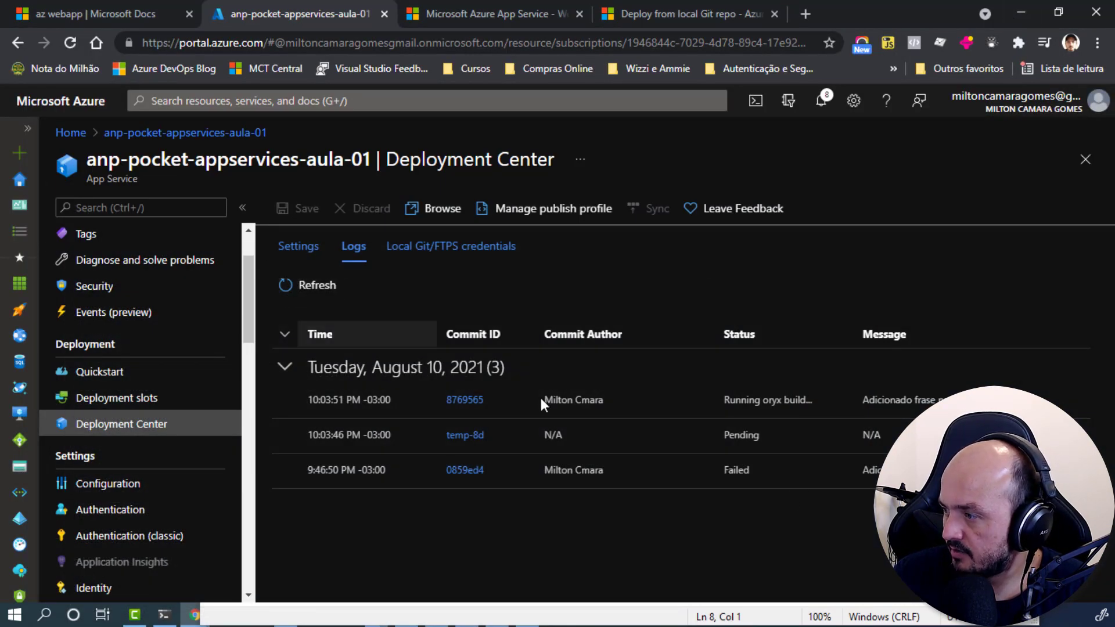
click(135, 618)
click(164, 617)
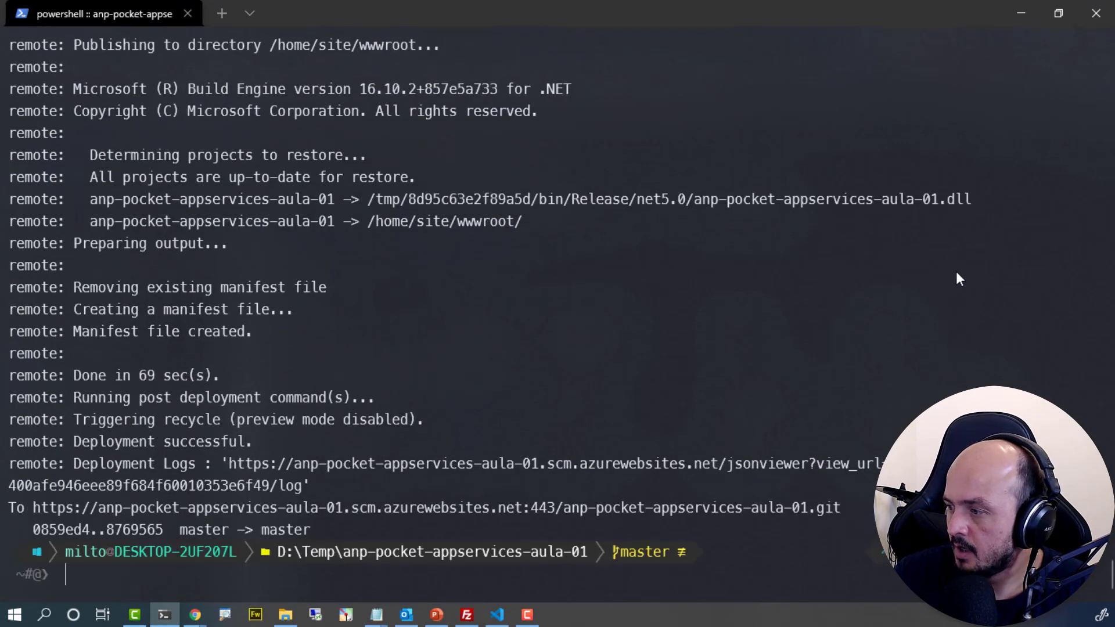
click(1023, 15)
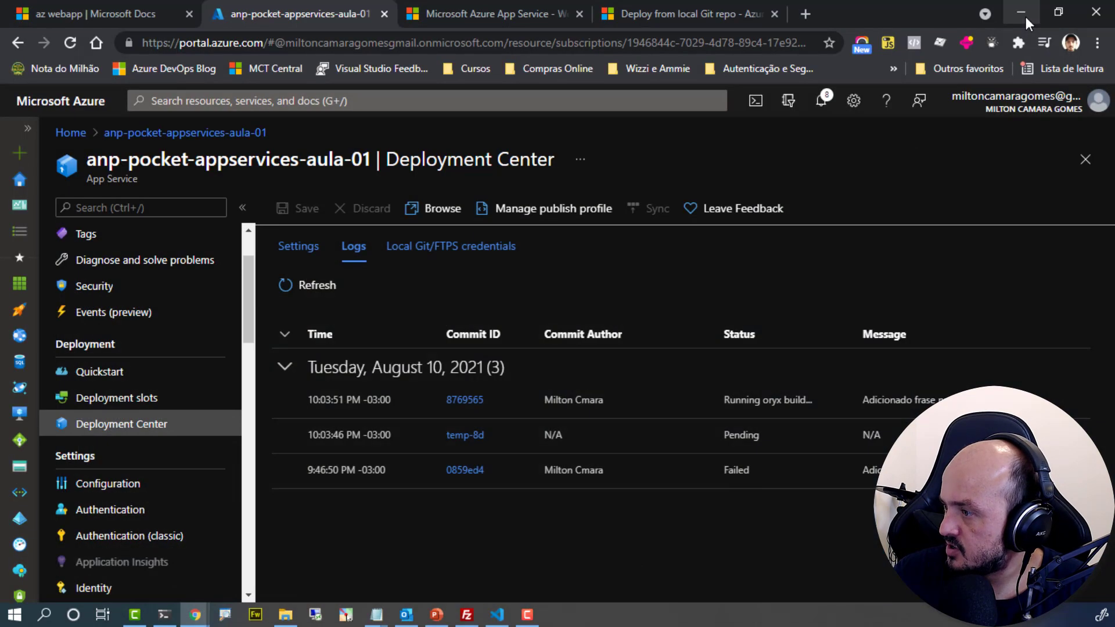
Step: Refresh the Deployment Center logs to check the v1 deployment's status, and reload the published site to check its page text
click(286, 287)
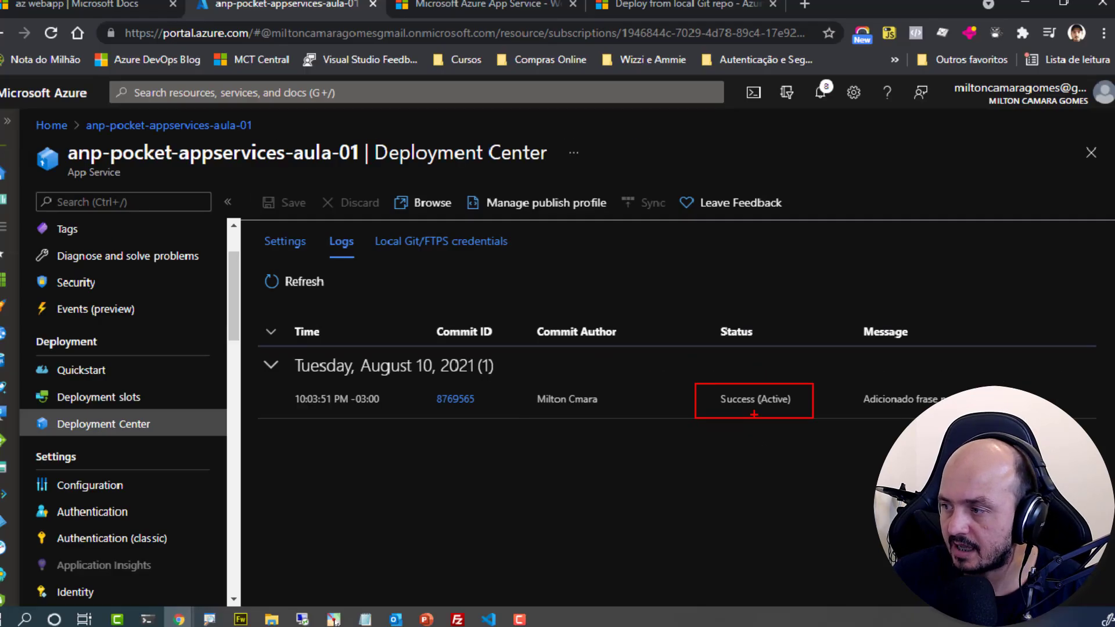
click(456, 16)
key(F5)
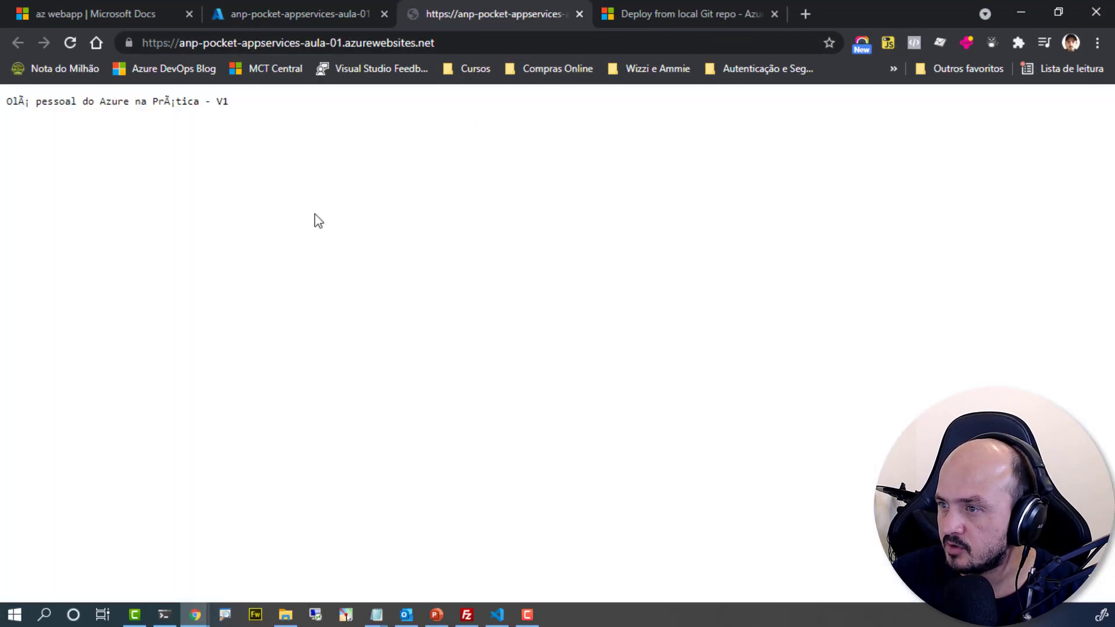
drag(6, 101, 163, 120)
click(323, 155)
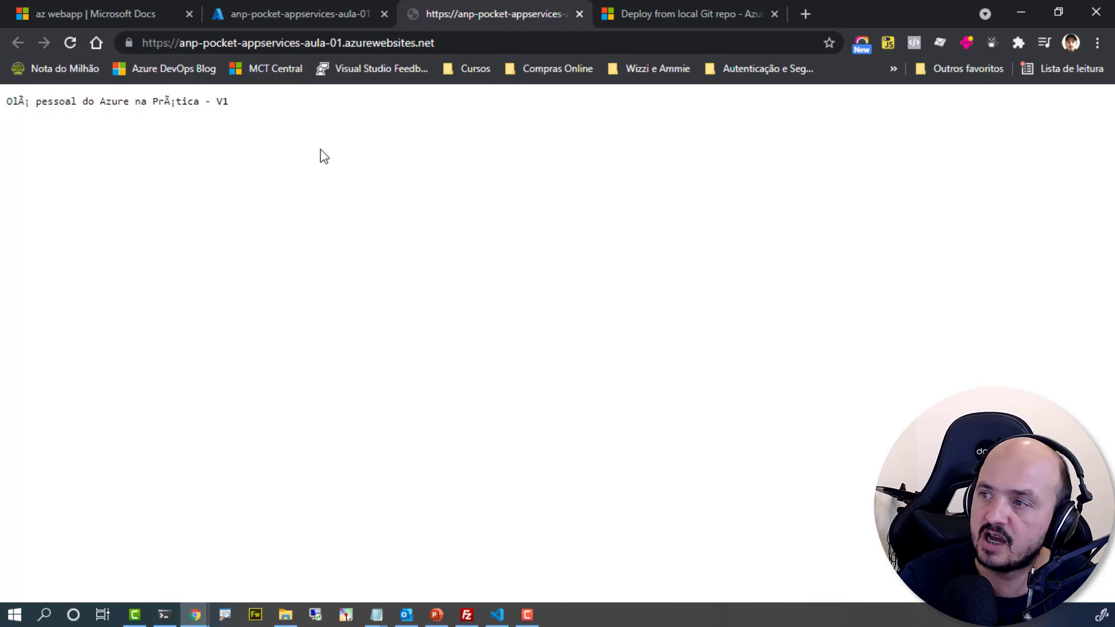
Step: Return to the App Service's Deployment Center settings, disconnect the Local Git source and confirm the disconnection
click(266, 7)
click(134, 487)
click(139, 424)
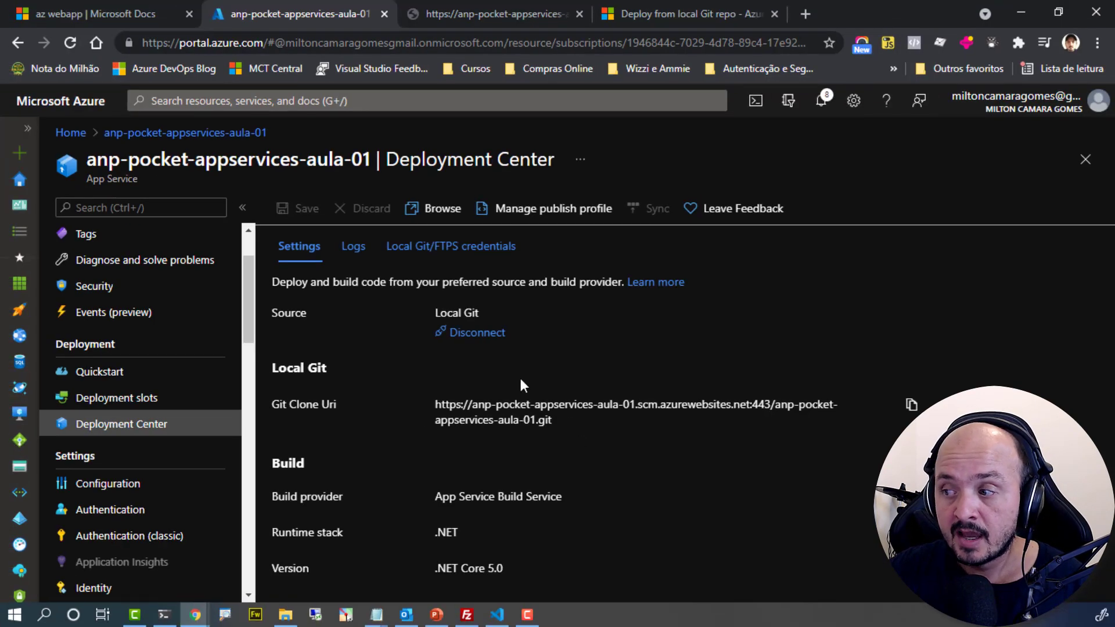
click(470, 323)
click(313, 306)
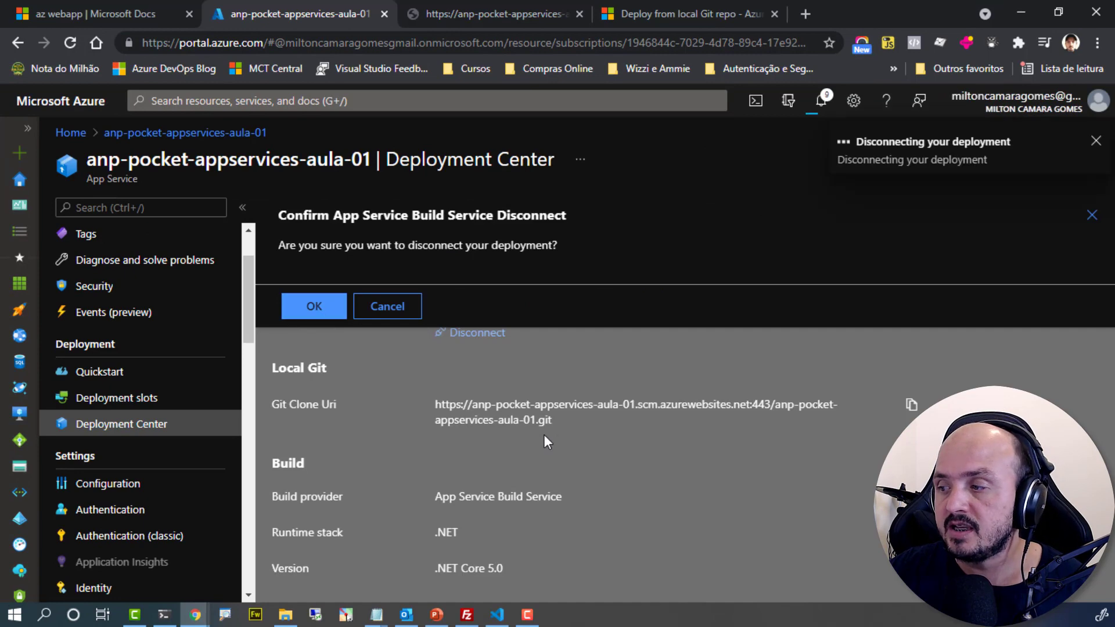
click(314, 306)
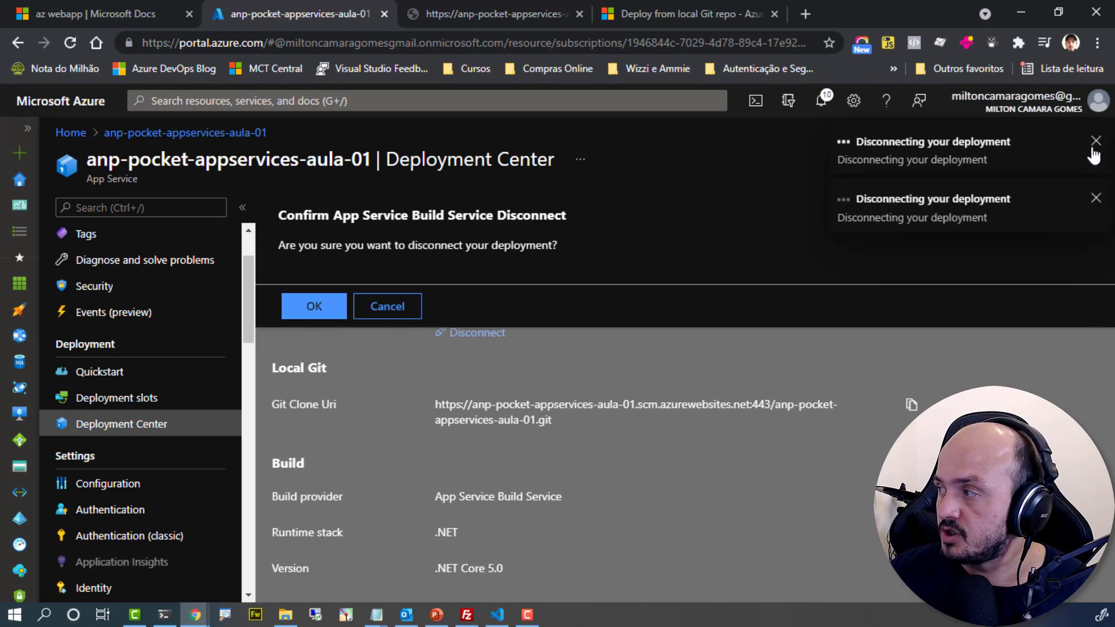
click(1095, 199)
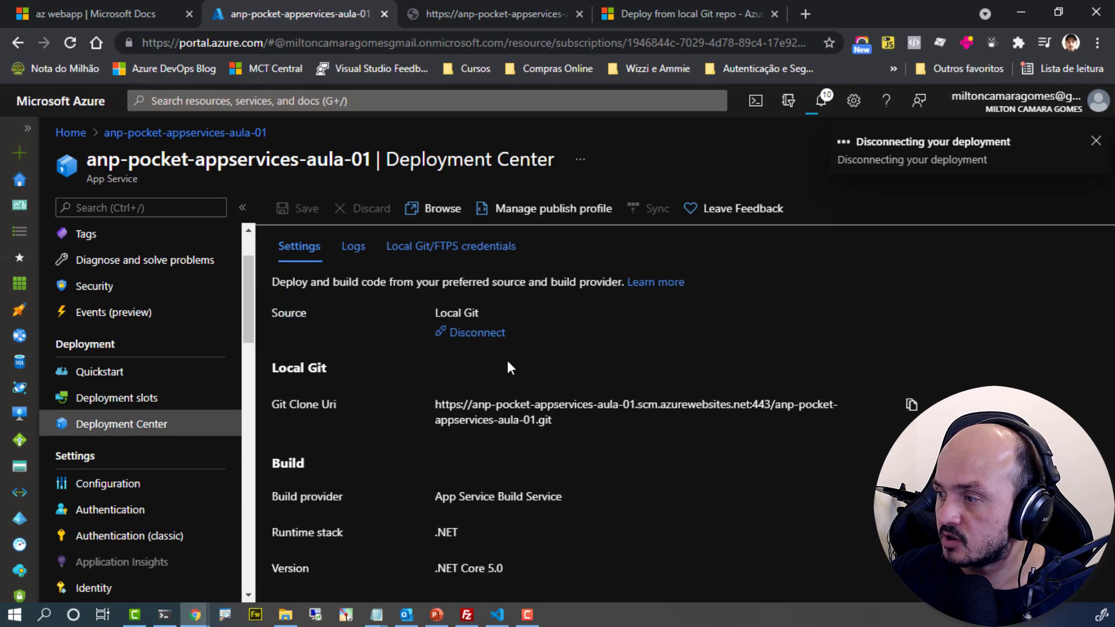
Step: Reopen the App Service's Deployment Center and dismiss the disconnection notifications
click(70, 397)
click(97, 426)
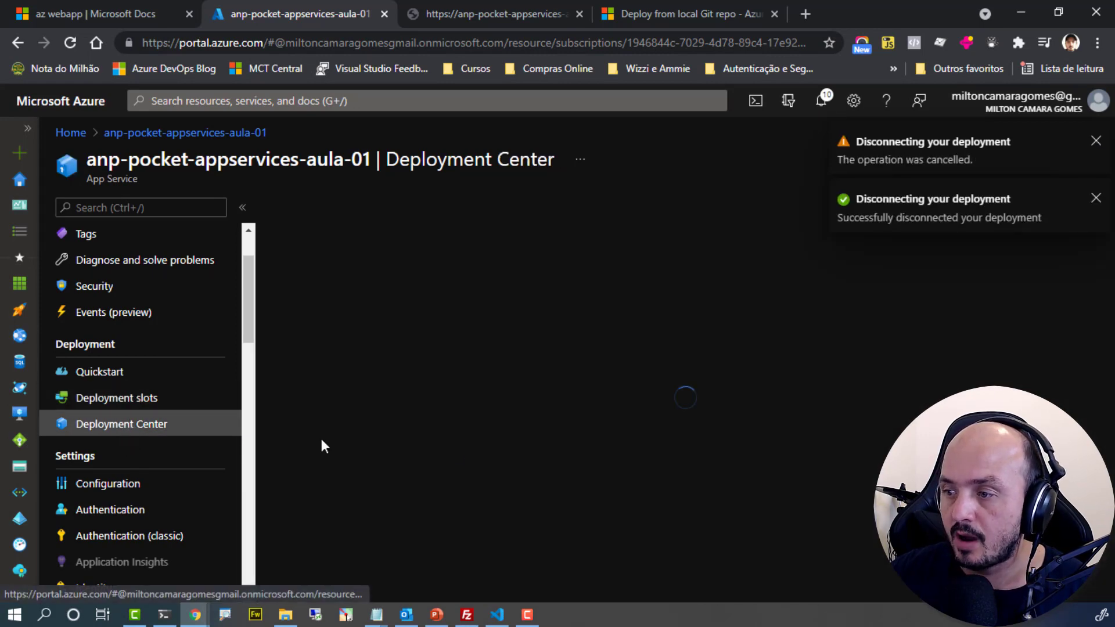
click(1095, 199)
click(1095, 142)
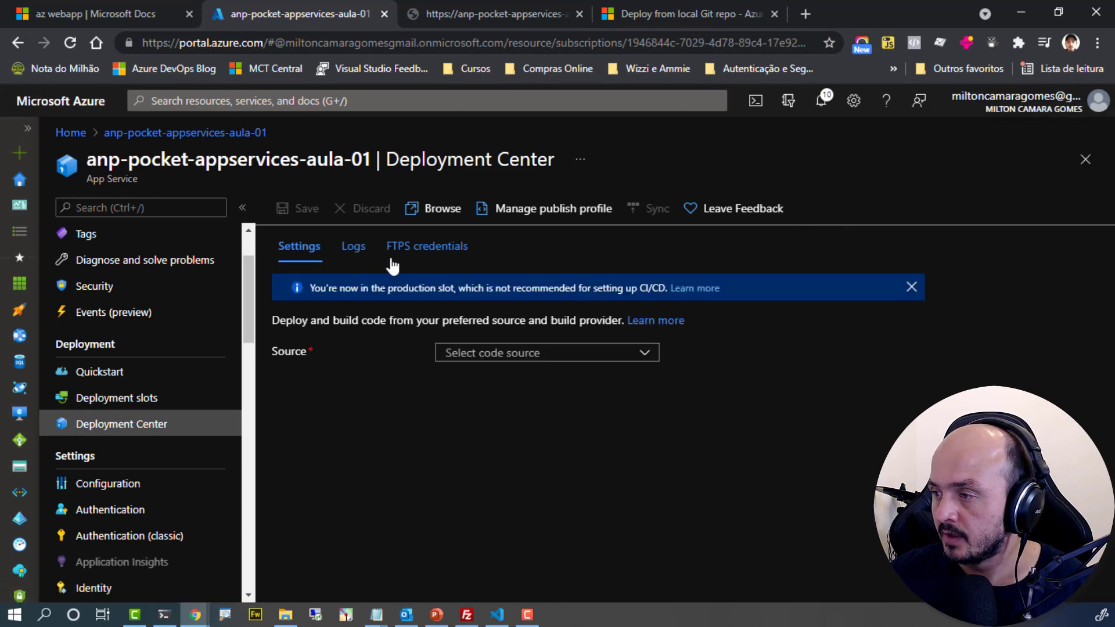
Step: List the available code sources in the deployment settings and examine the GitHub, Bitbucket and External Git options
click(468, 354)
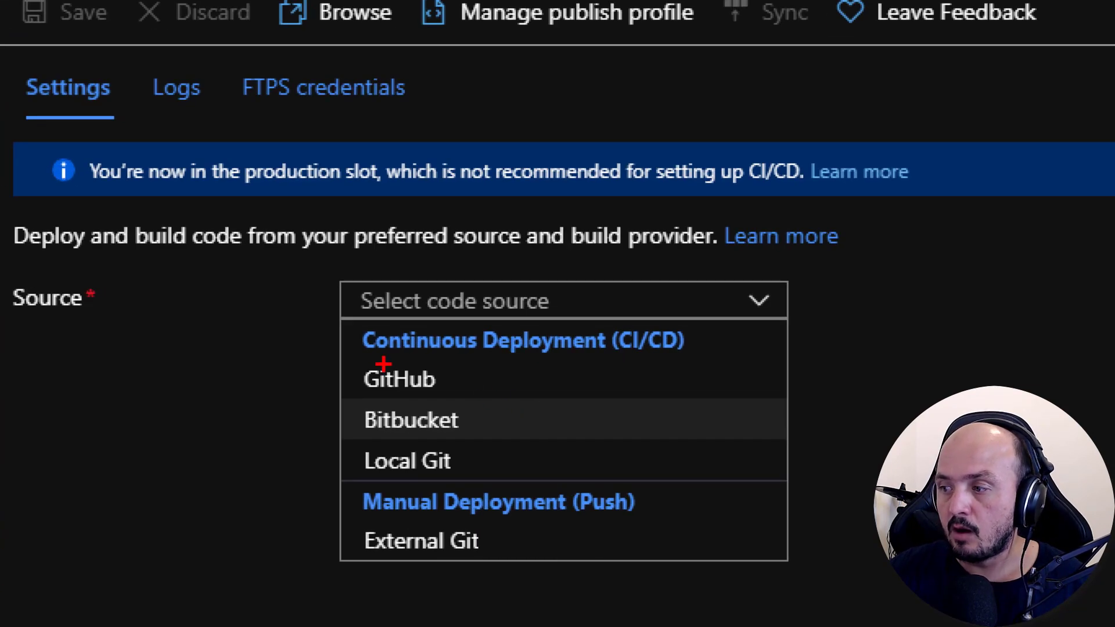
drag(341, 404, 488, 434)
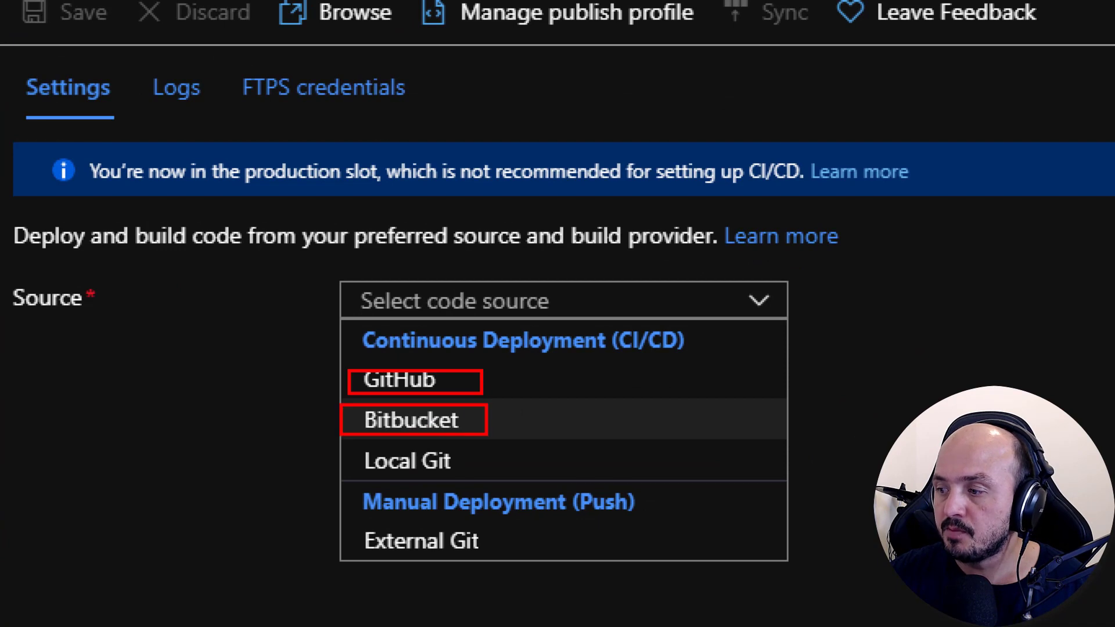
mouse_move(353, 521)
mouse_down()
mouse_move(394, 549)
mouse_move(514, 582)
mouse_up()
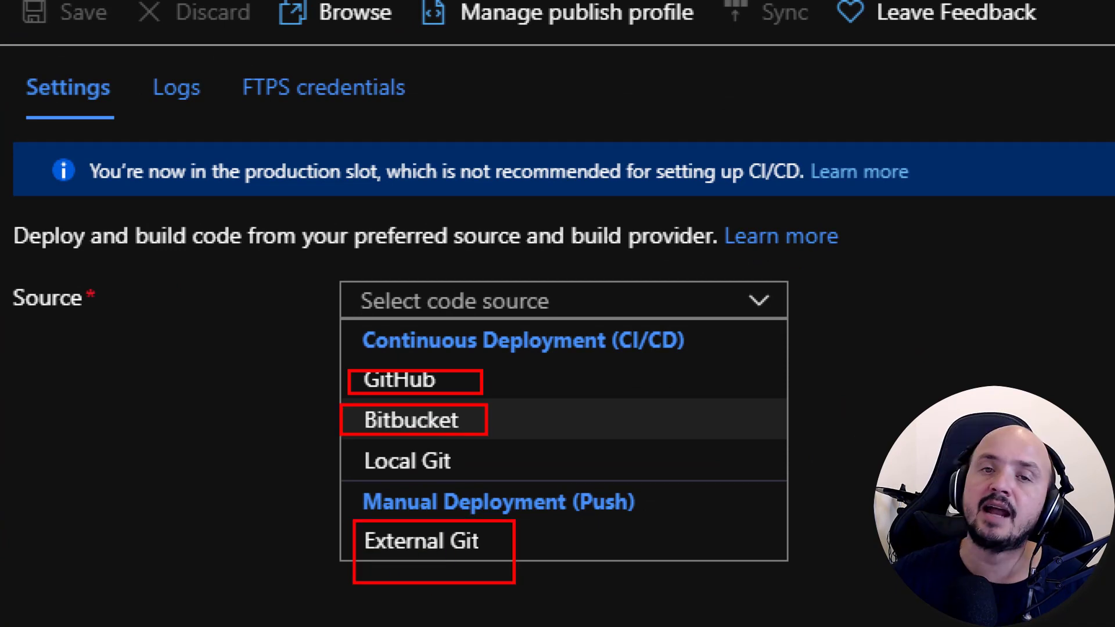